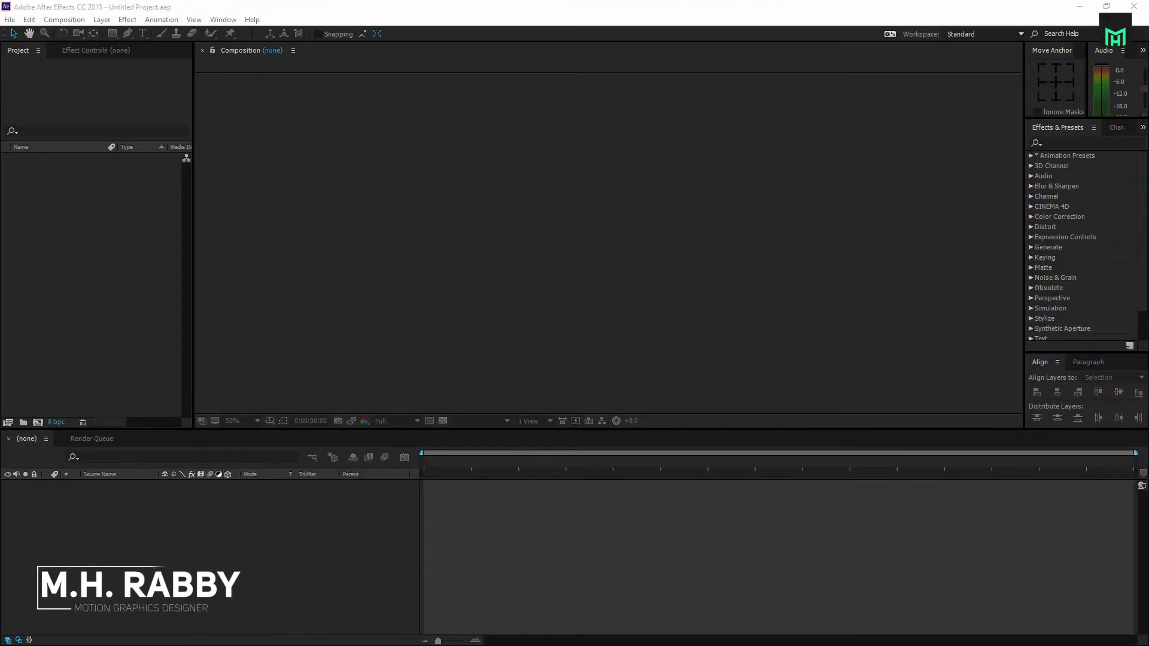
- Import the car media and create the 1920×1080, 30 fps, 10-second Slideshow composition
{"action": "left_click_drag", "start_coordinate": [3, 201], "coordinate": [113, 243]}
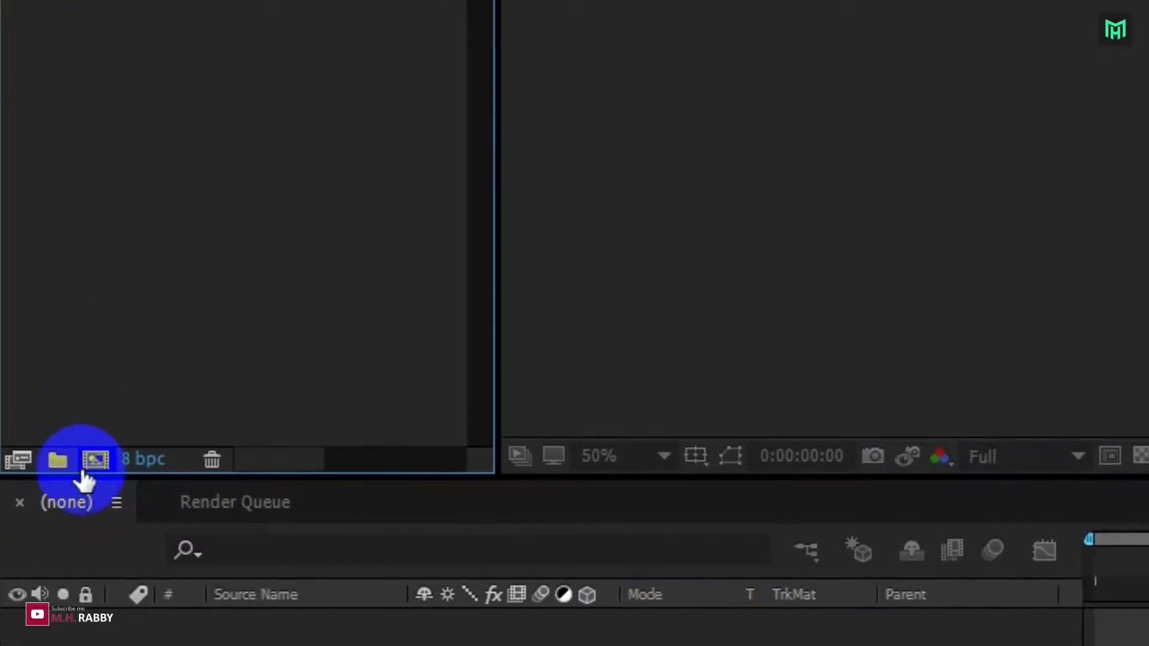
{"action": "left_click", "coordinate": [93, 459]}
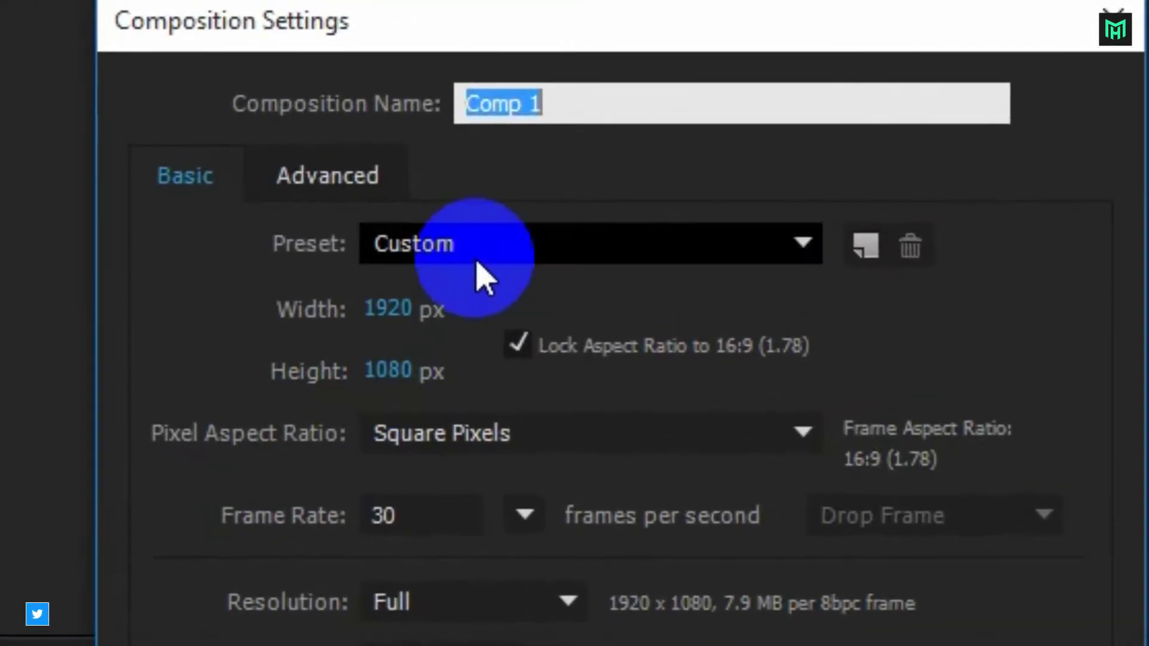
{"action": "left_click", "coordinate": [551, 108]}
{"action": "type", "text": "Slideshow"}
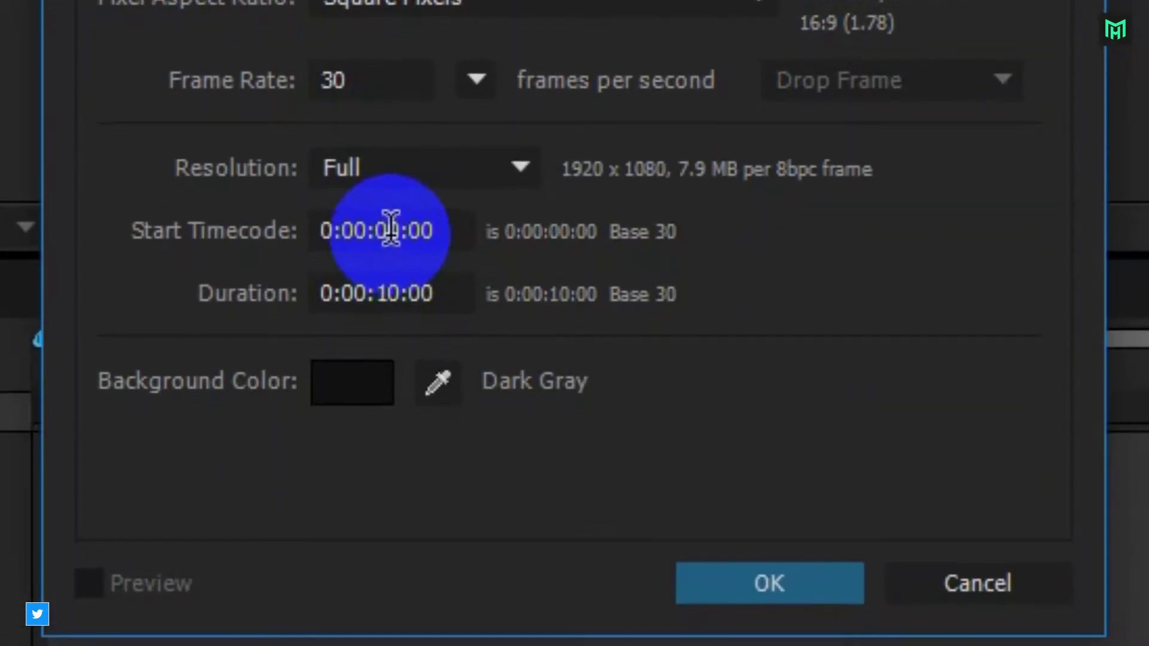
{"action": "left_click", "coordinate": [397, 292]}
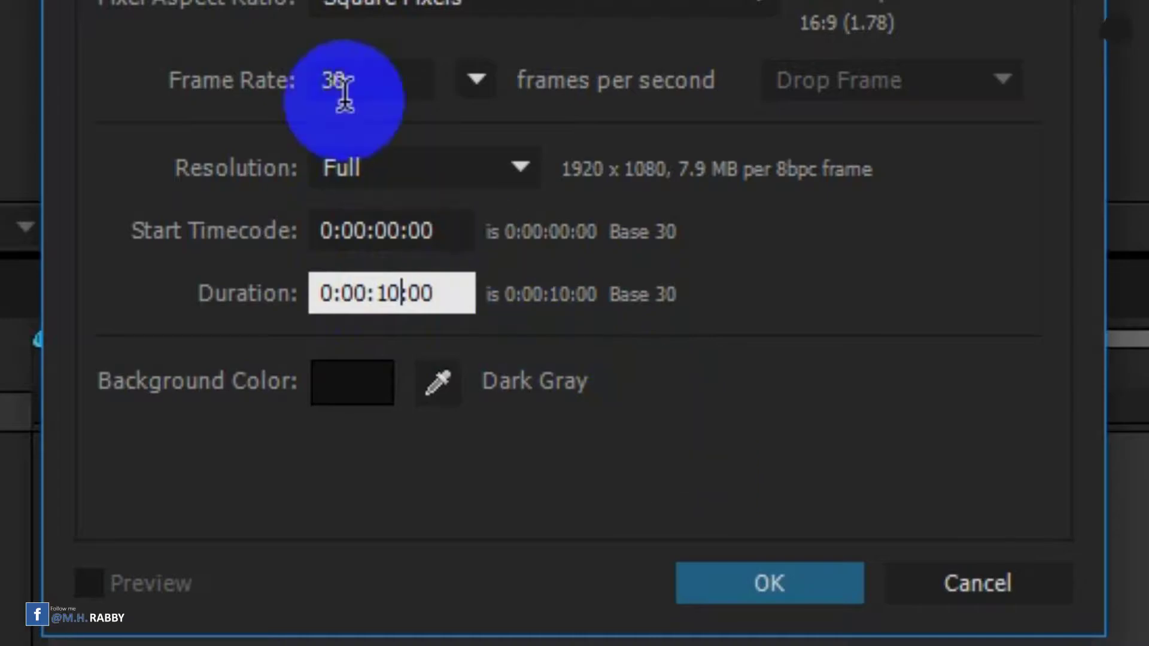
{"action": "left_click", "coordinate": [477, 80]}
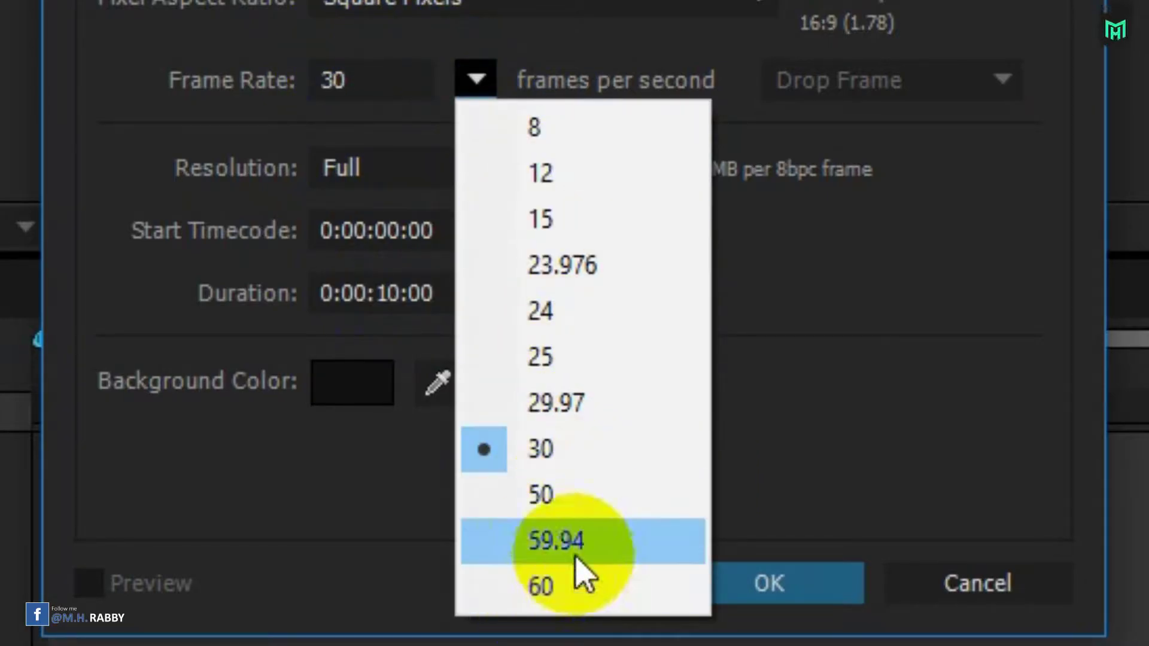
{"action": "left_click", "coordinate": [597, 461]}
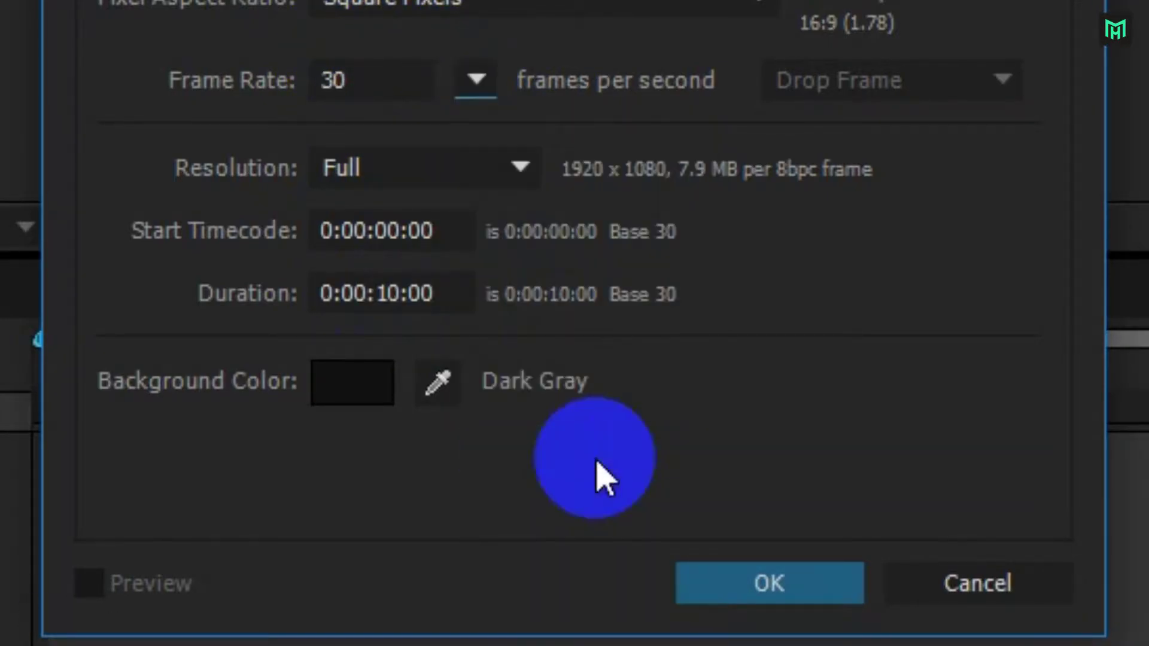
{"action": "left_click", "coordinate": [801, 577]}
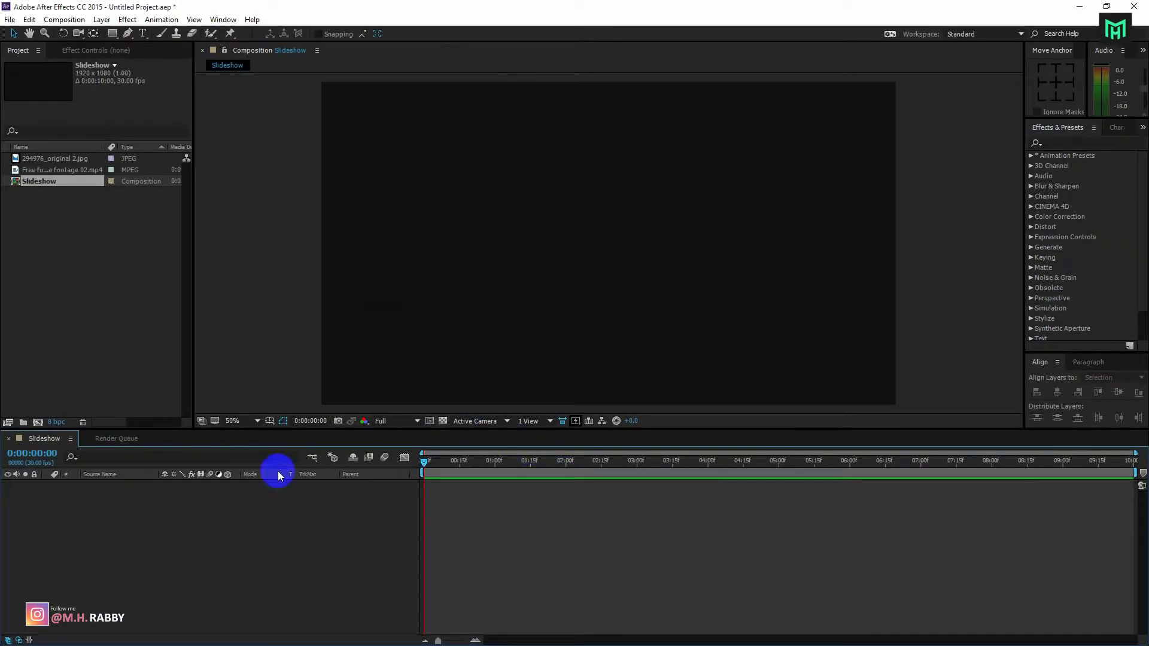
- Add the car photo to Slideshow and pre-compose it as Image Comp, moving all attributes
{"action": "left_click", "coordinate": [48, 158]}
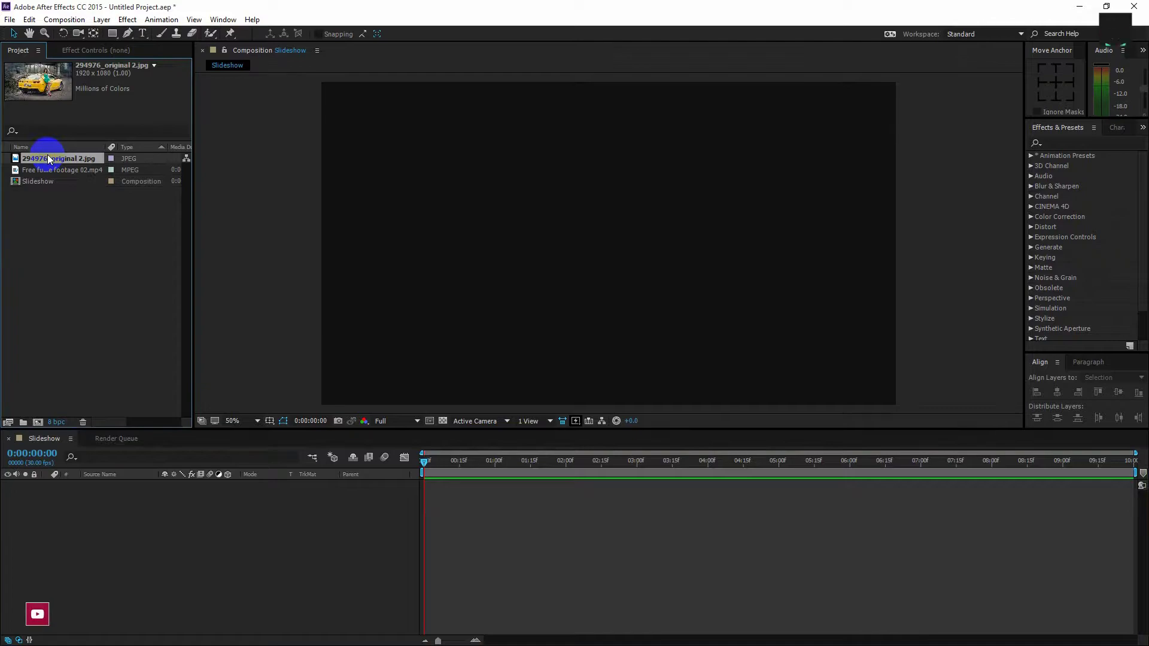
{"action": "left_click_drag", "start_coordinate": [48, 157], "coordinate": [109, 507]}
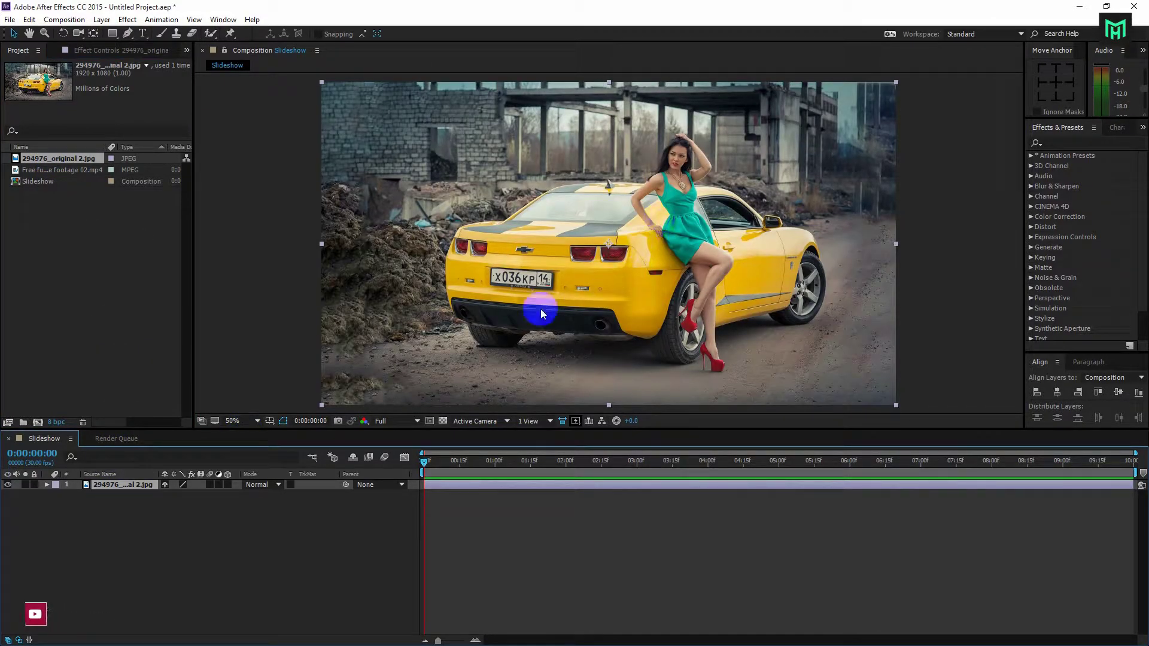
{"action": "right_click", "coordinate": [124, 484]}
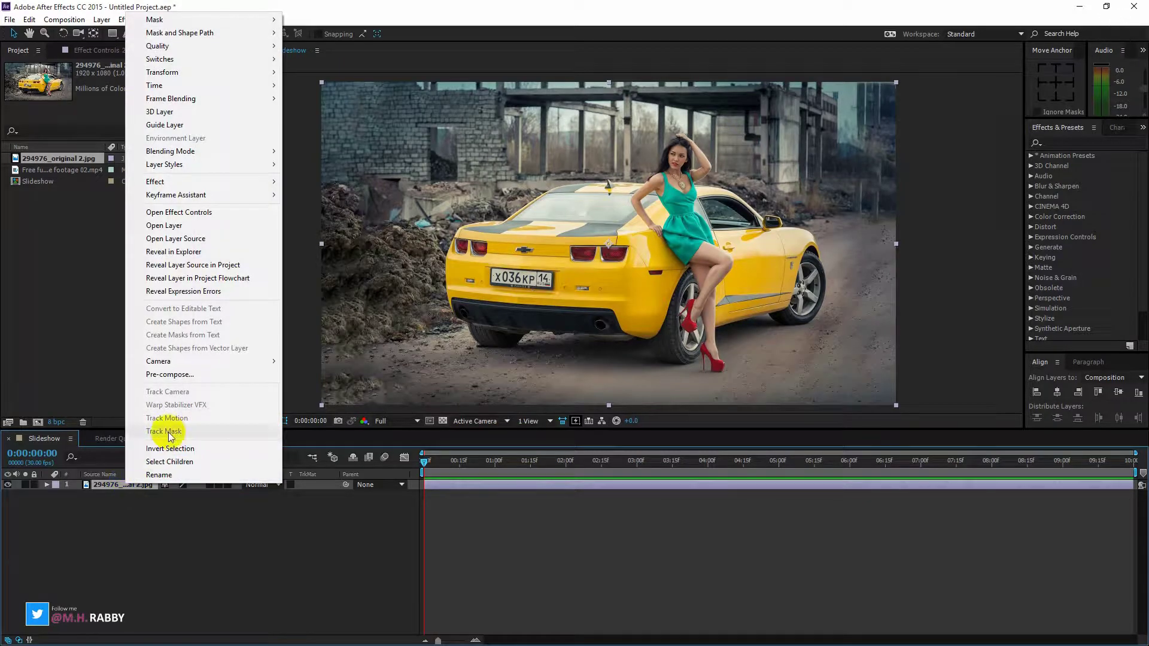
{"action": "left_click", "coordinate": [174, 375]}
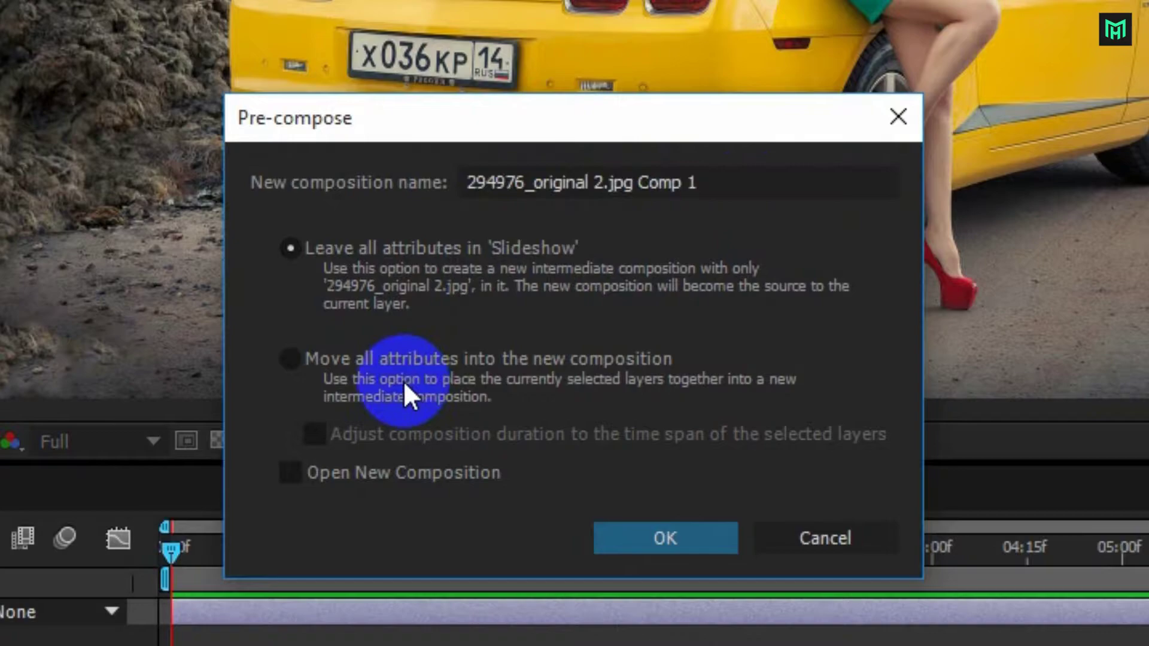
{"action": "left_click", "coordinate": [372, 358]}
{"action": "left_click_drag", "start_coordinate": [763, 169], "coordinate": [386, 179]}
{"action": "type", "text": "Image"}
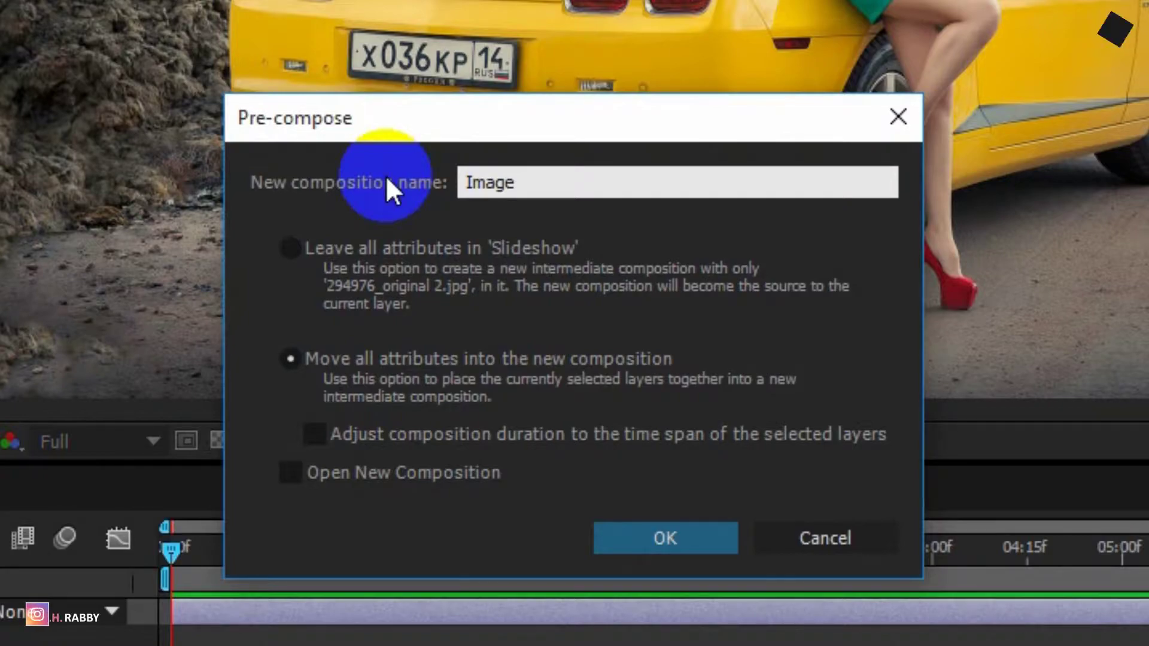
{"action": "type", "text": " Comp"}
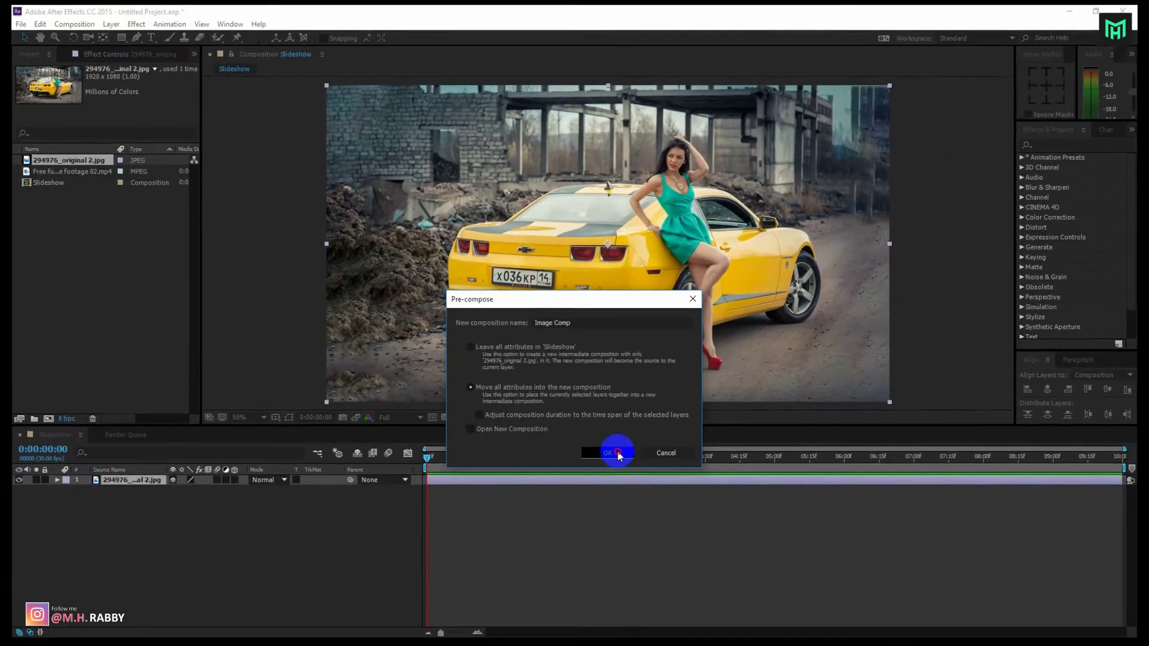
{"action": "left_click", "coordinate": [706, 538]}
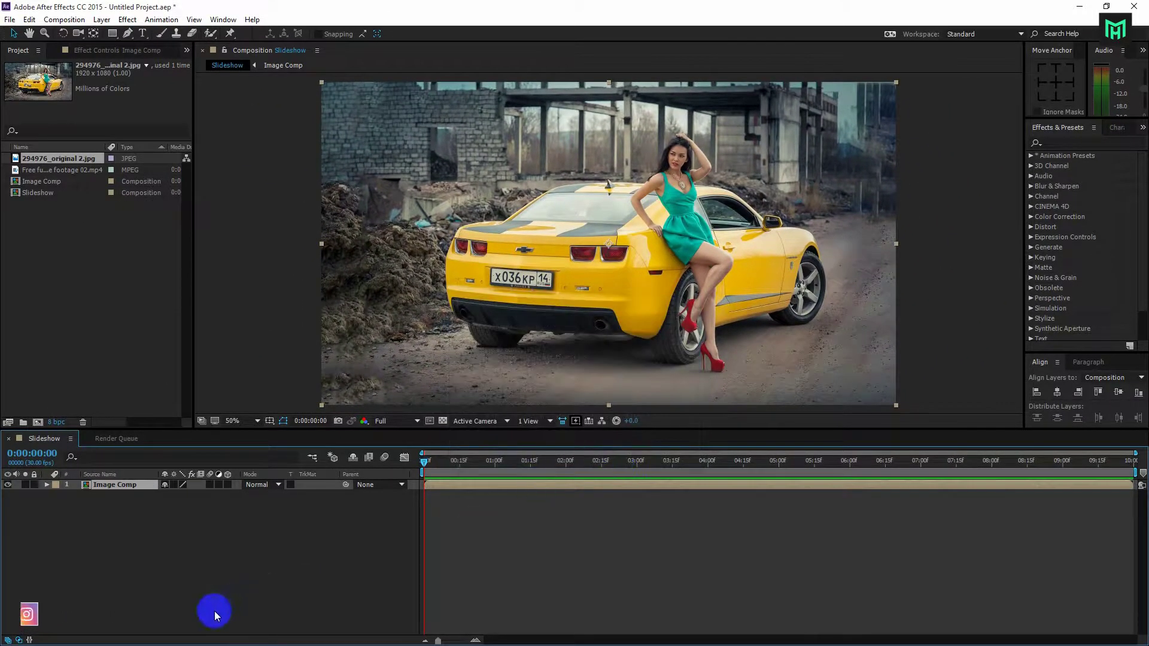
- Keyframe Image Comp's Scale from 100% at the start to 110% on the last frame
{"action": "left_click", "coordinate": [198, 595]}
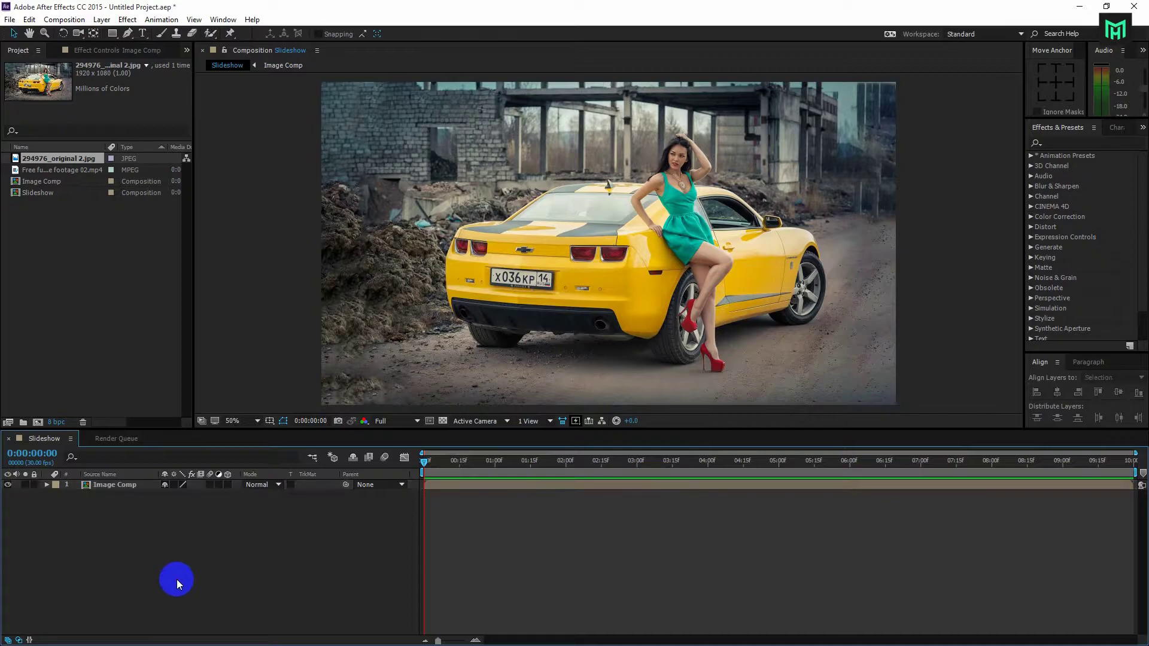
{"action": "left_click", "coordinate": [124, 488]}
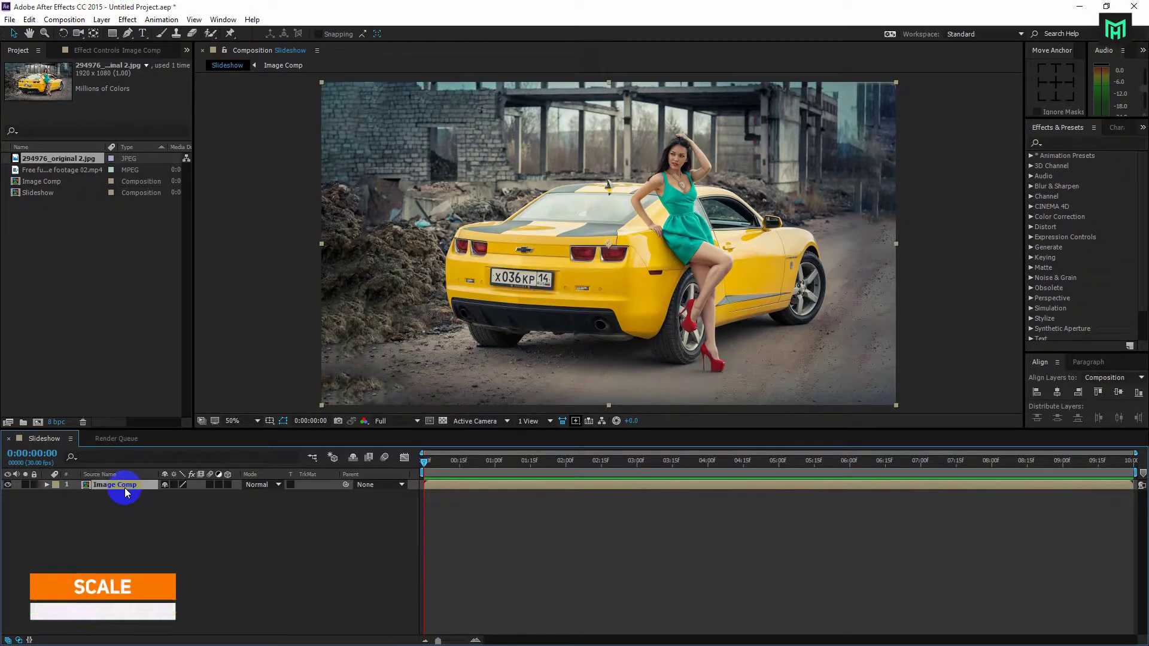
{"action": "key", "text": "s"}
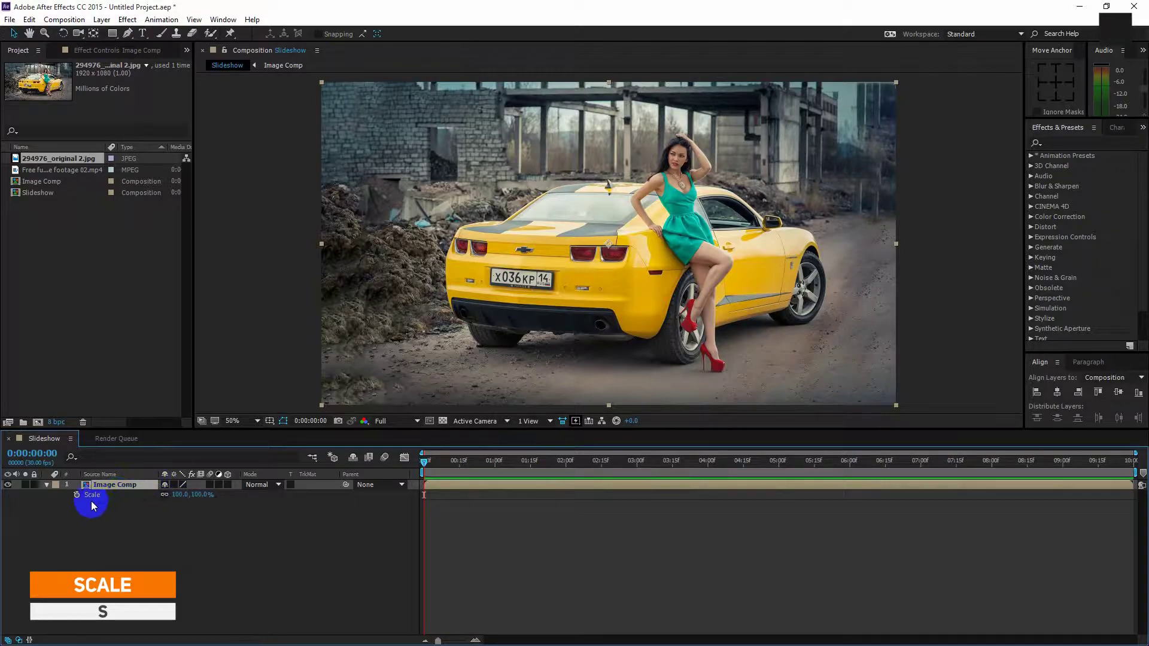
{"action": "left_click", "coordinate": [76, 495]}
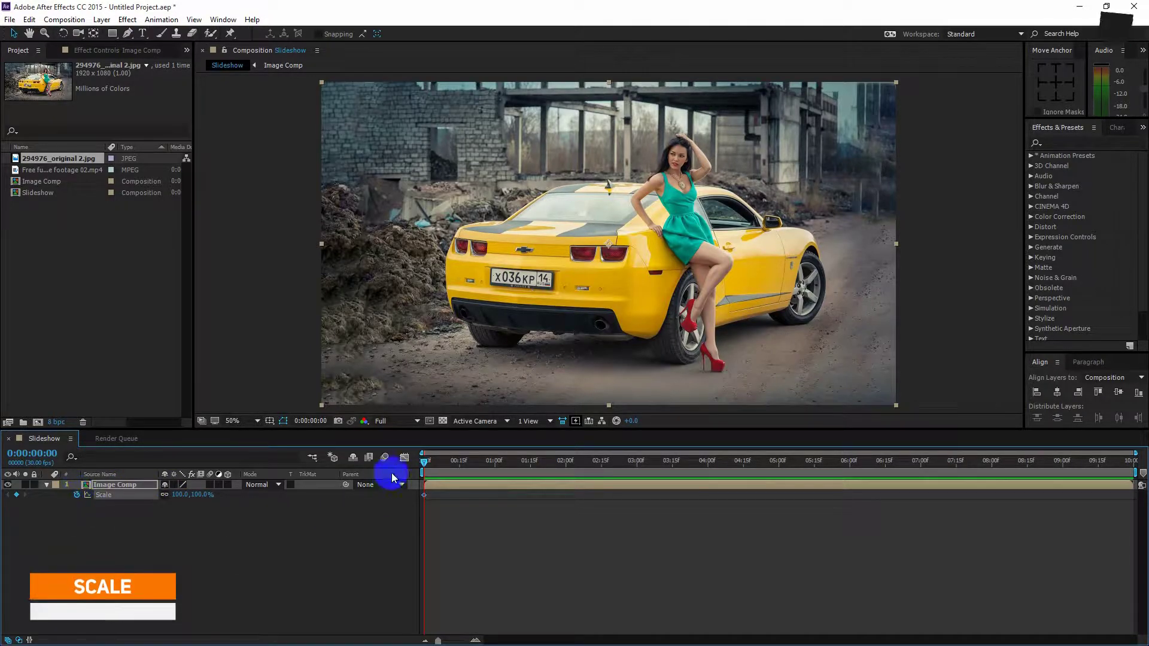
{"action": "left_click_drag", "start_coordinate": [424, 462], "coordinate": [1142, 483]}
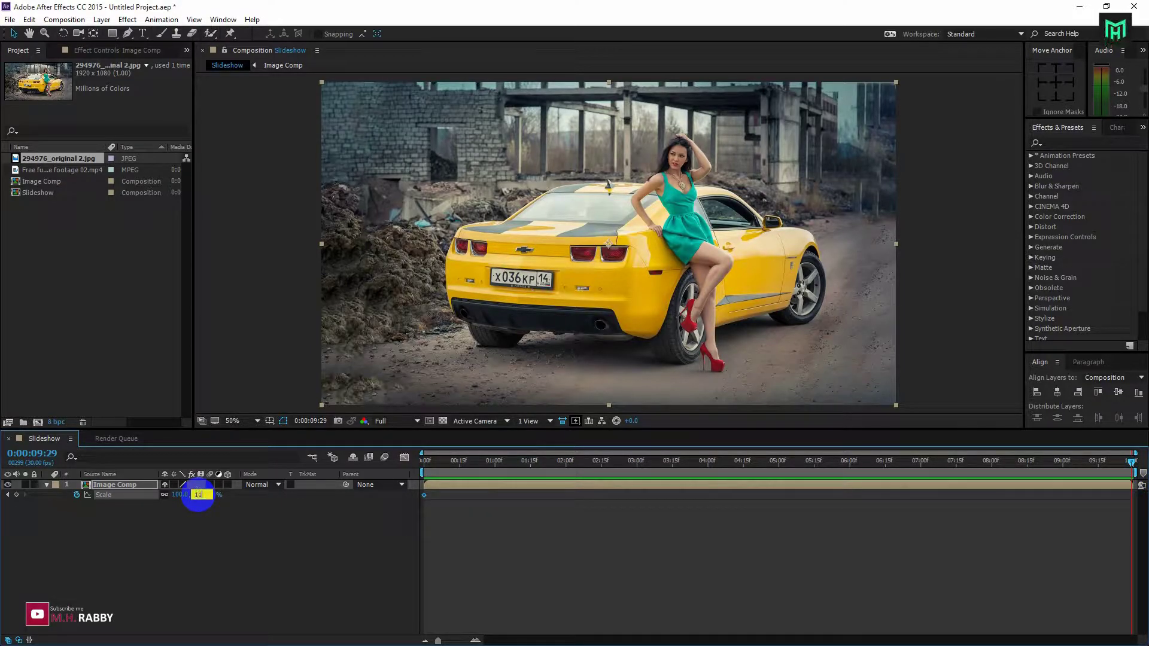
{"action": "type", "text": "110"}
{"action": "key", "text": "Return"}
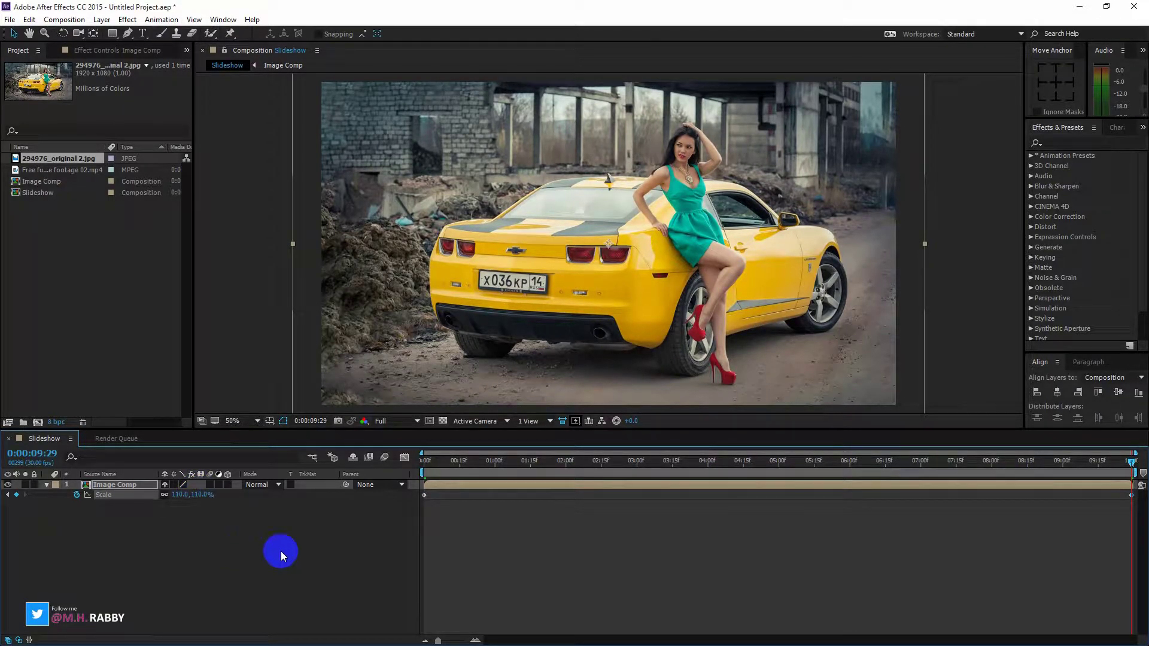
- Scrub through the zoom and keep the end Scale keyframe at 110%
{"action": "left_click_drag", "start_coordinate": [480, 461], "coordinate": [547, 462]}
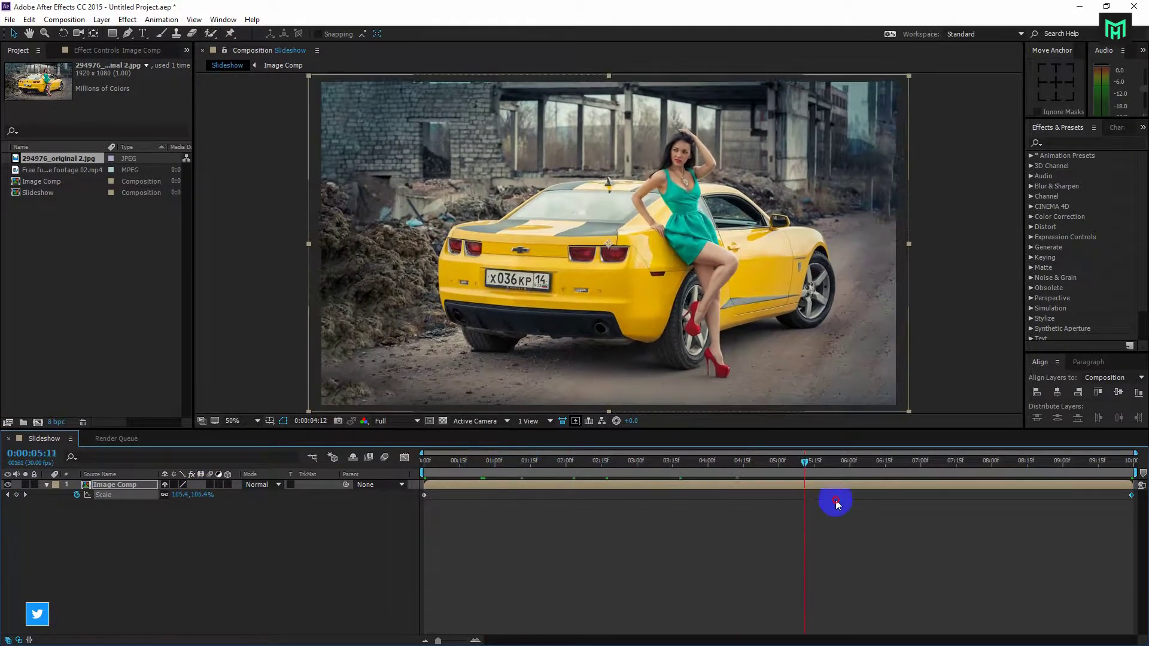
{"action": "left_click_drag", "start_coordinate": [542, 503], "coordinate": [610, 510]}
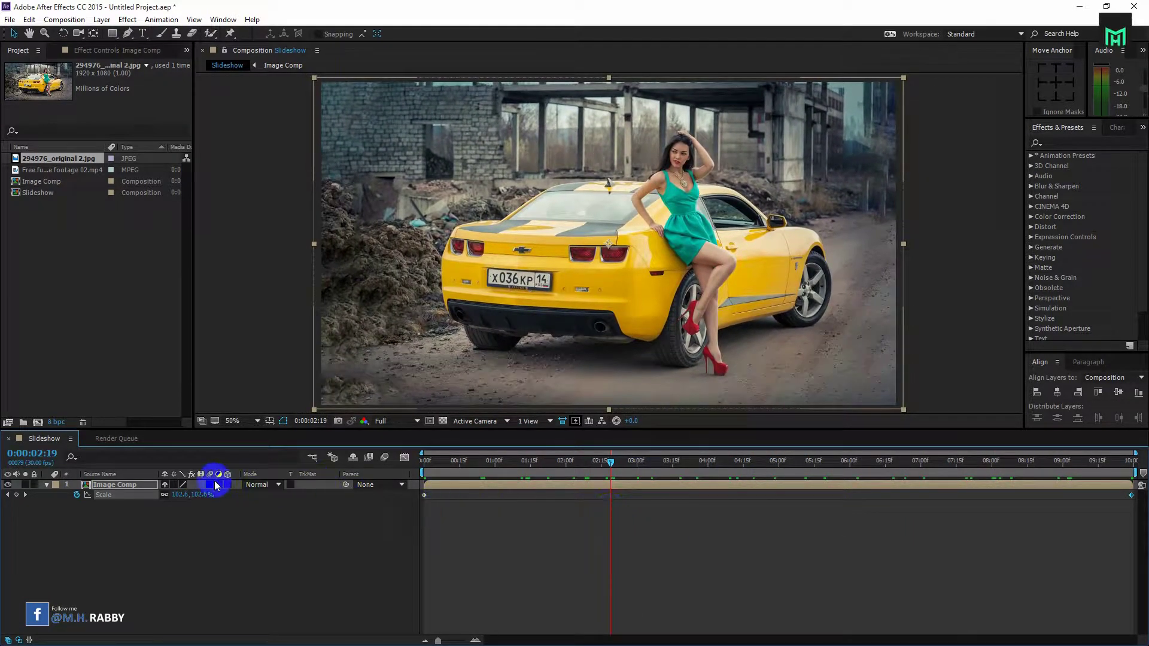
{"action": "left_click", "coordinate": [195, 502]}
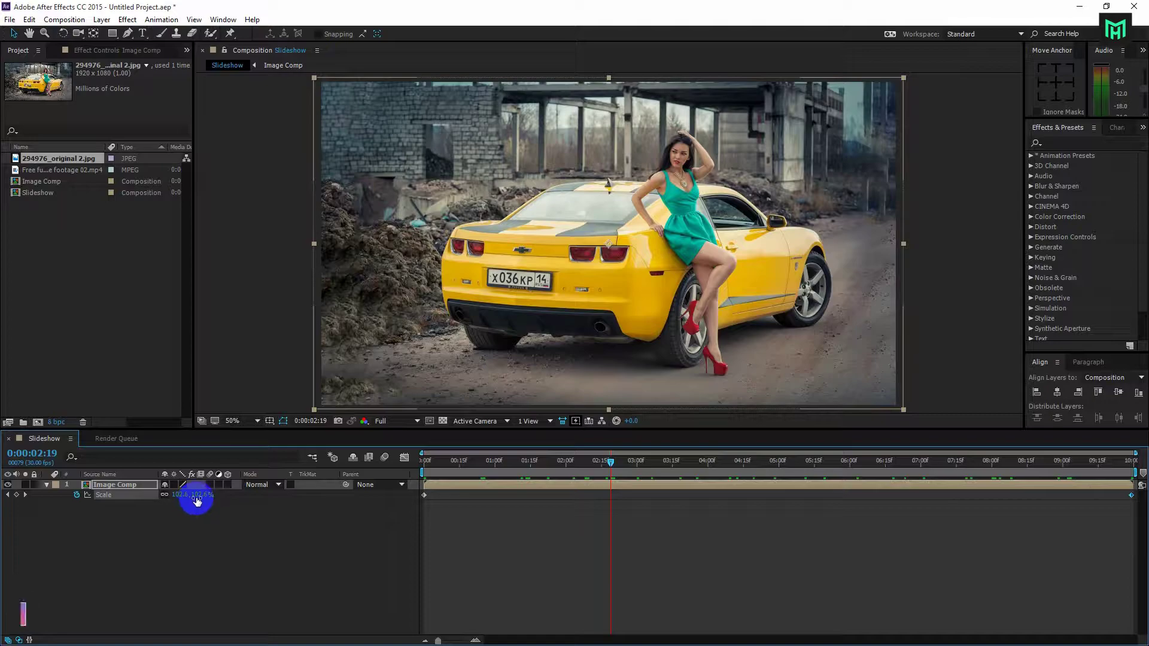
{"action": "left_click", "coordinate": [196, 496]}
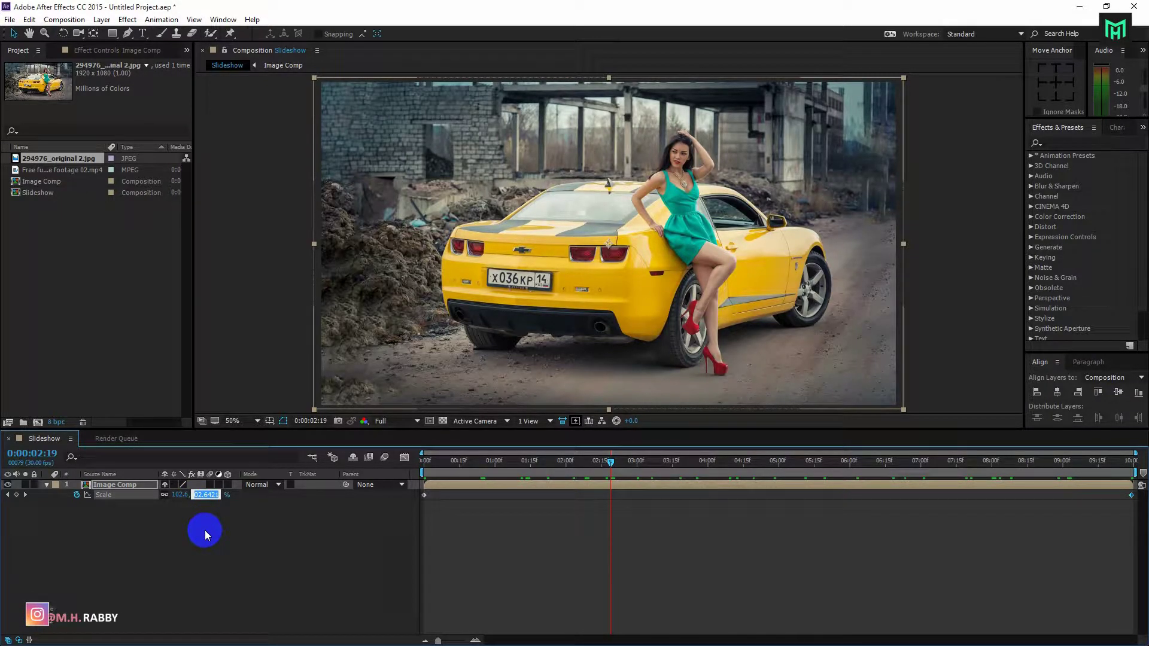
{"action": "left_click_drag", "start_coordinate": [611, 463], "coordinate": [1134, 465]}
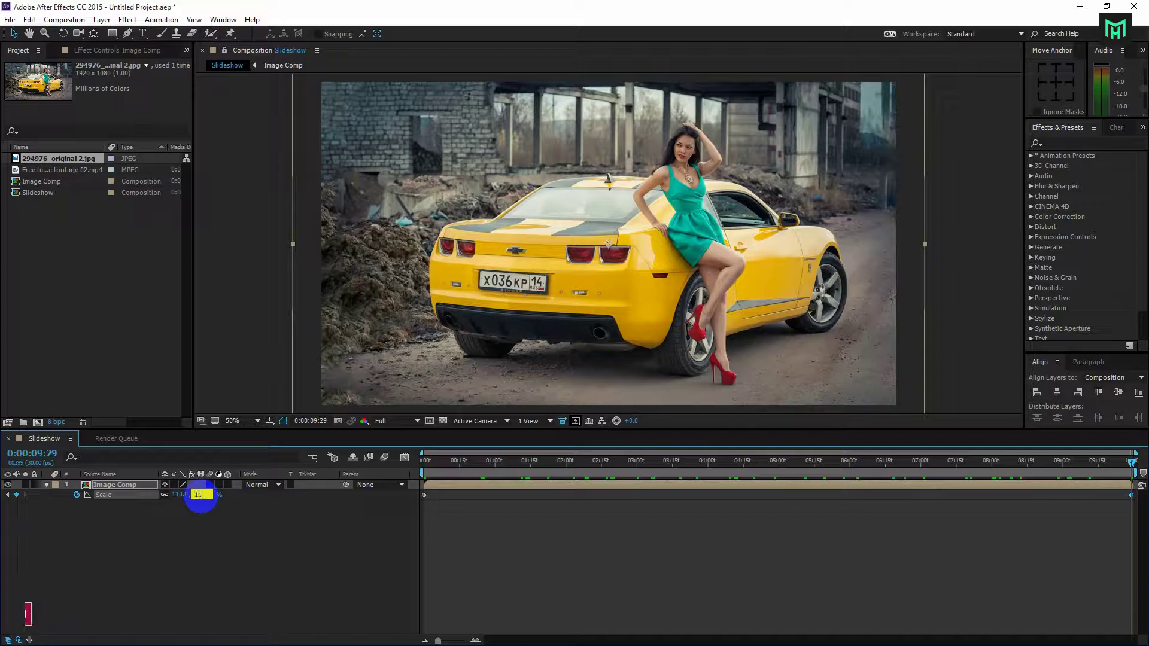
{"action": "key", "text": "Return"}
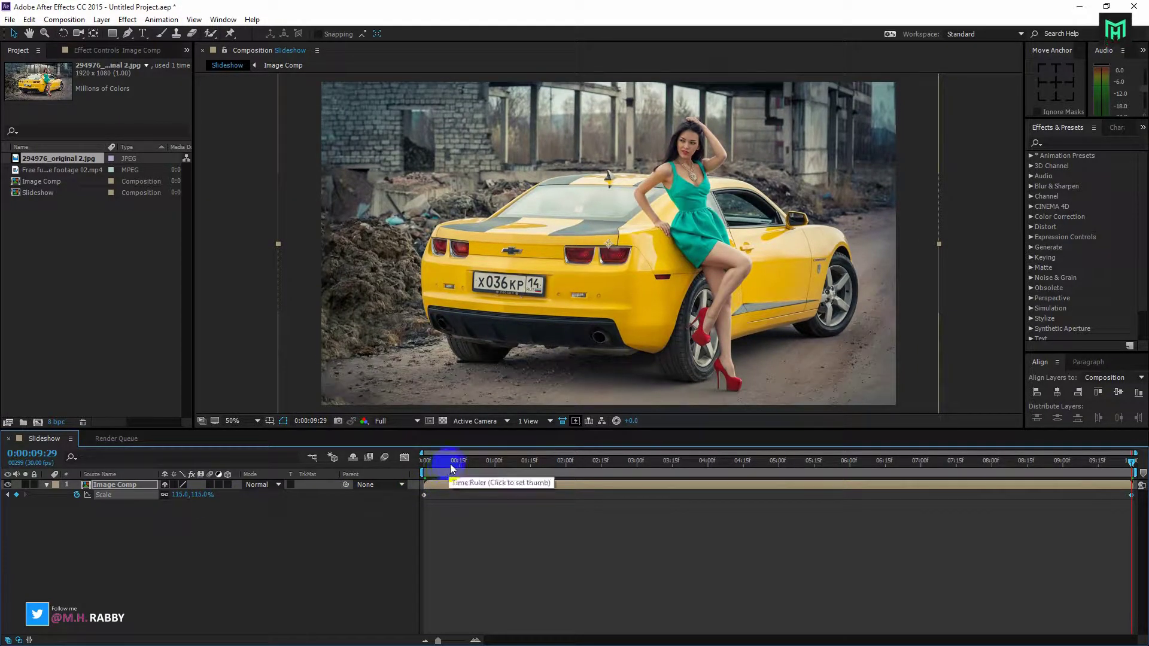
{"action": "left_click", "coordinate": [199, 494]}
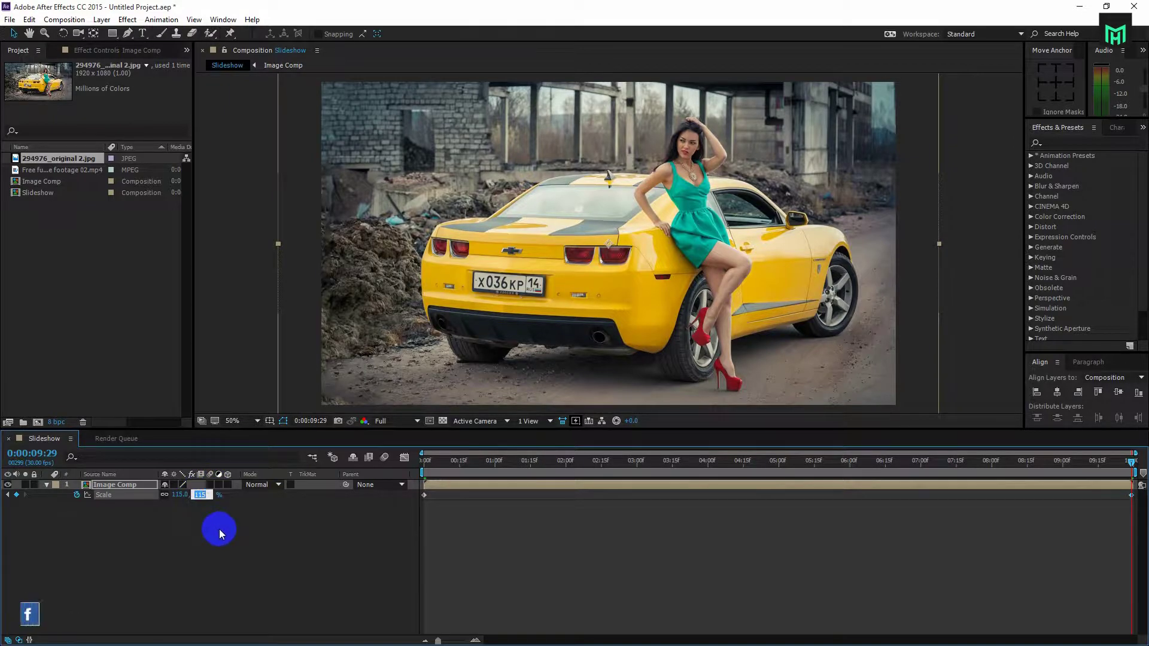
{"action": "key", "text": "Return"}
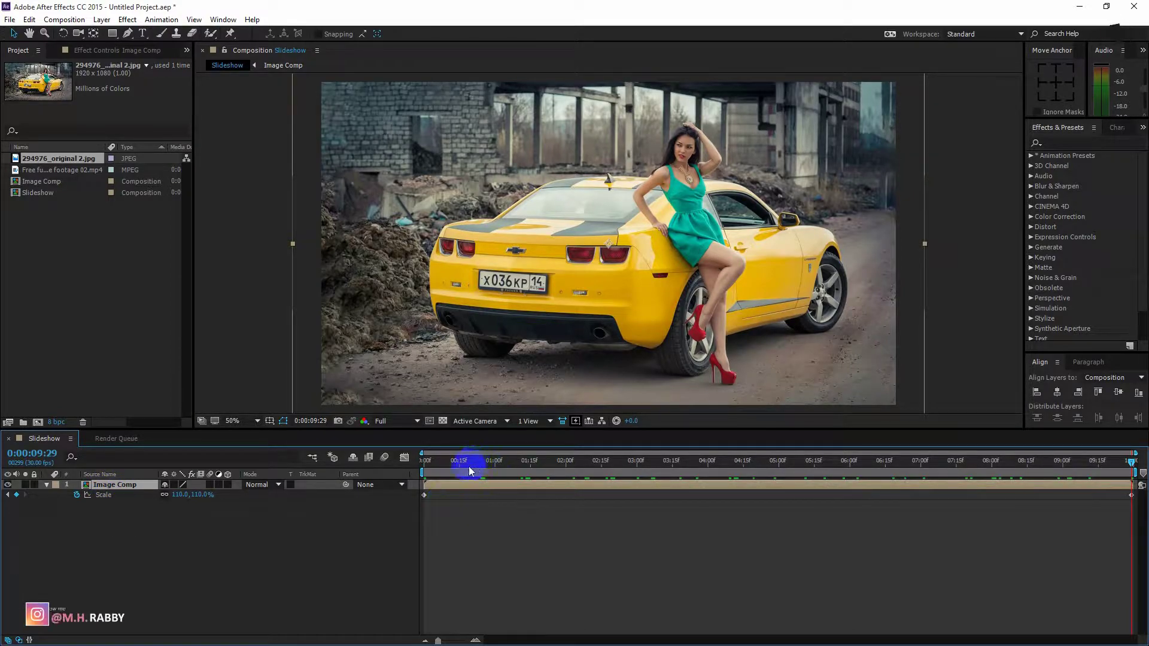
- Pre-compose Image Comp into a new composition named Image Final, moving all attributes
{"action": "right_click", "coordinate": [108, 486]}
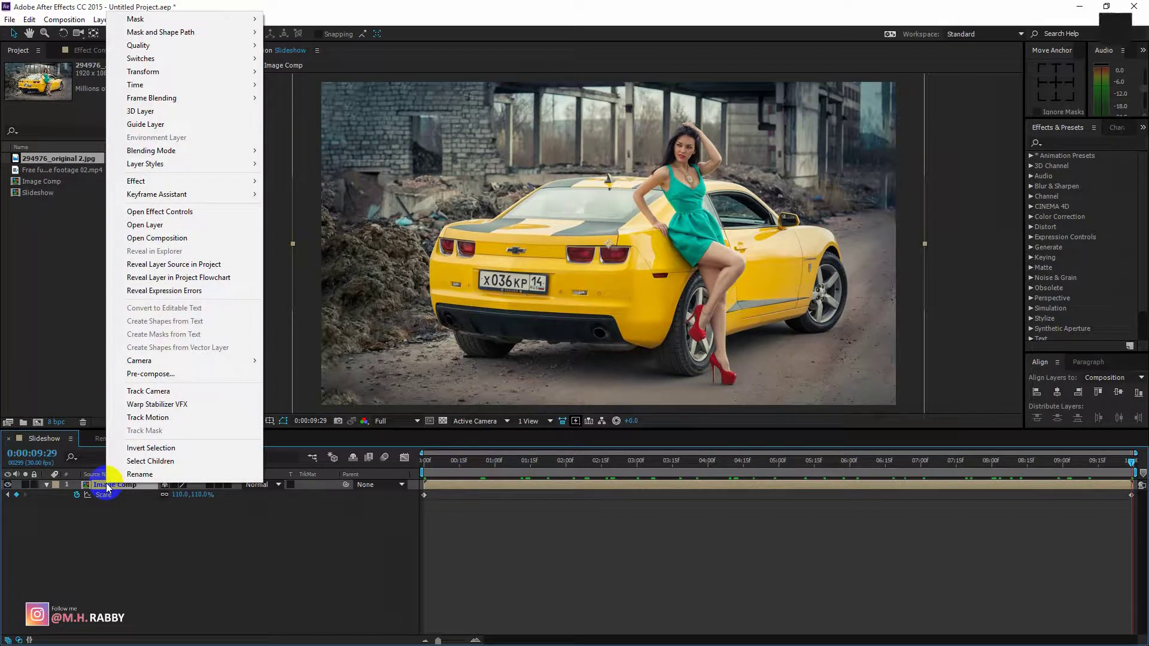
{"action": "left_click", "coordinate": [168, 380]}
{"action": "left_click", "coordinate": [597, 325]}
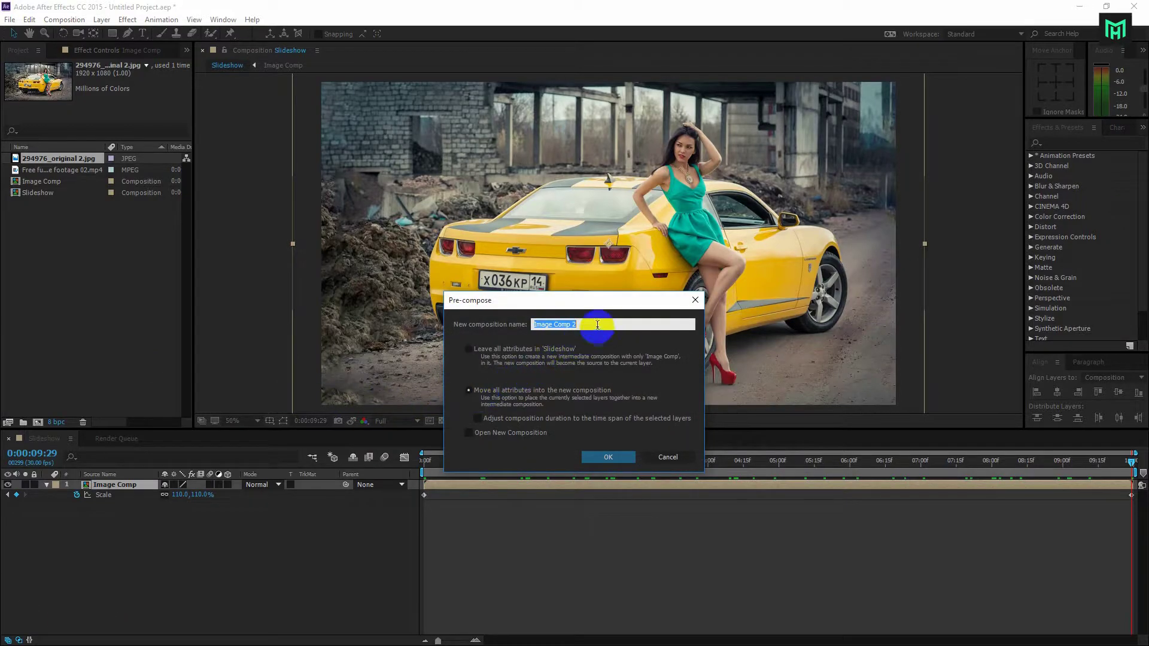
{"action": "left_click_drag", "start_coordinate": [595, 325], "coordinate": [557, 327]}
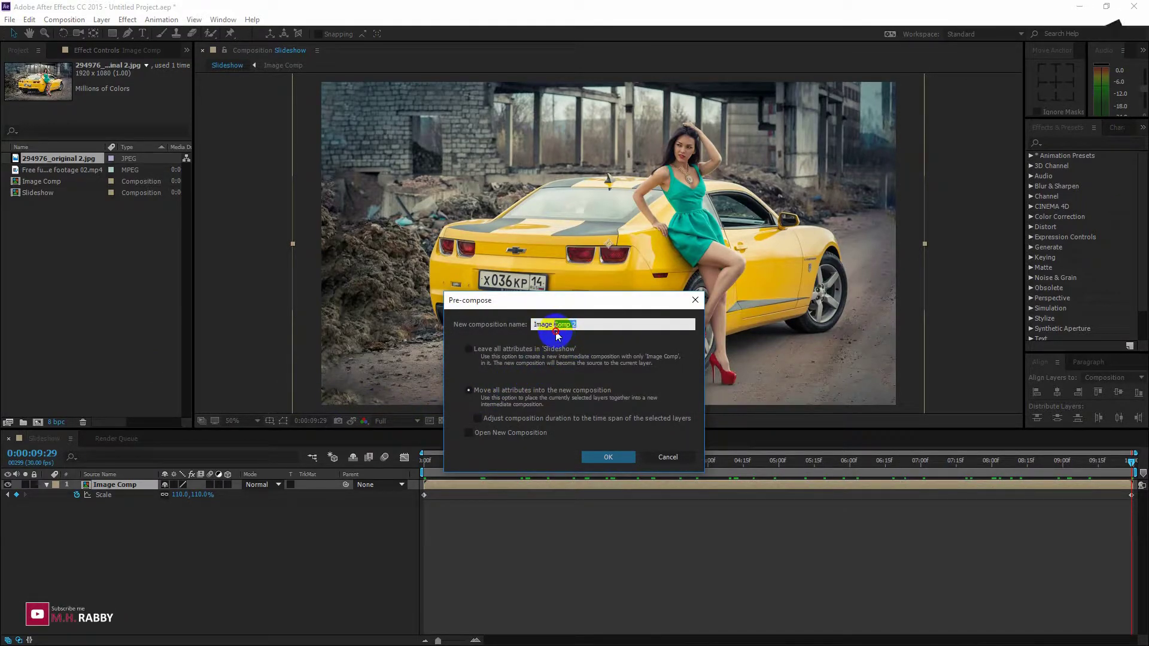
{"action": "type", "text": "Final"}
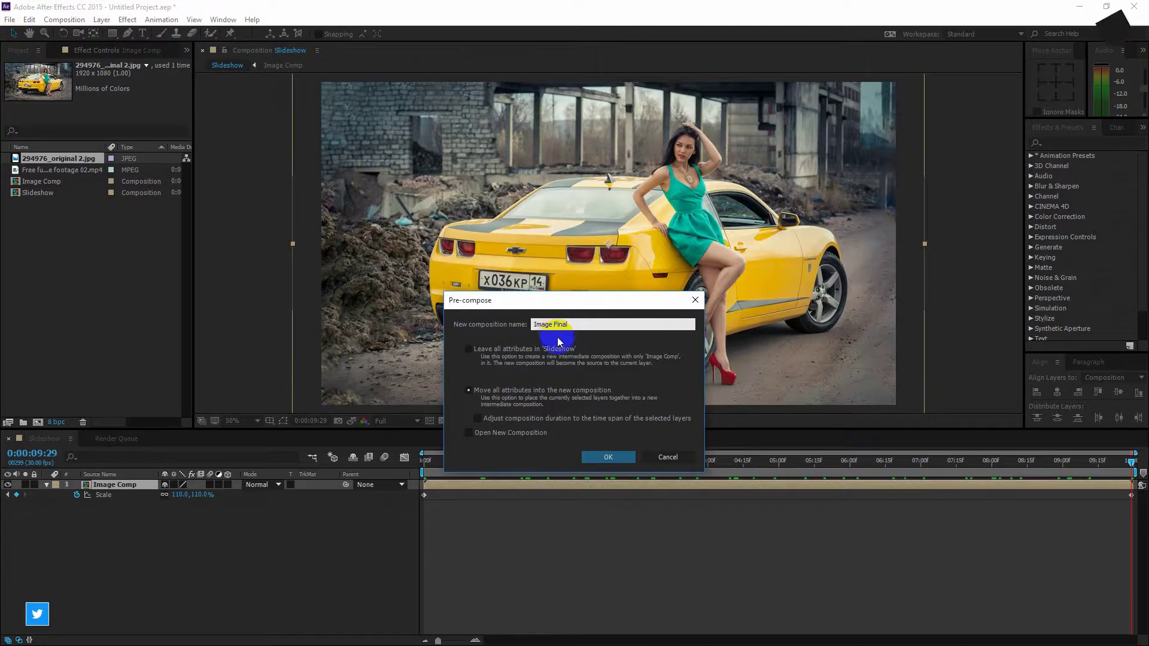
{"action": "left_click", "coordinate": [502, 396]}
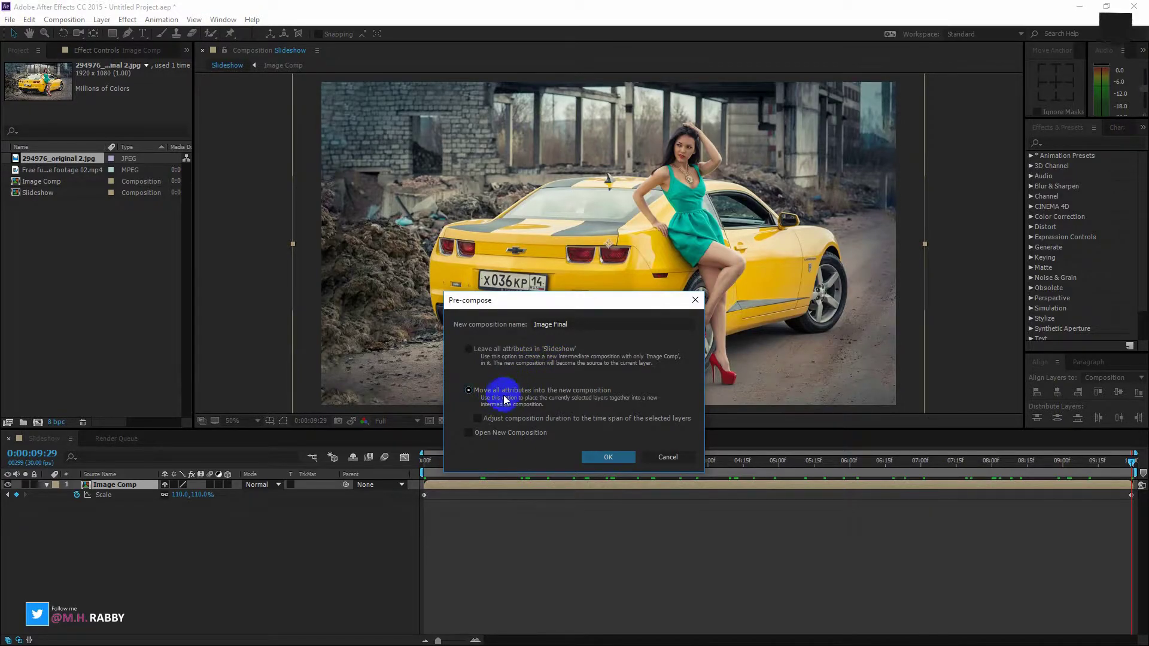
{"action": "left_click", "coordinate": [609, 457]}
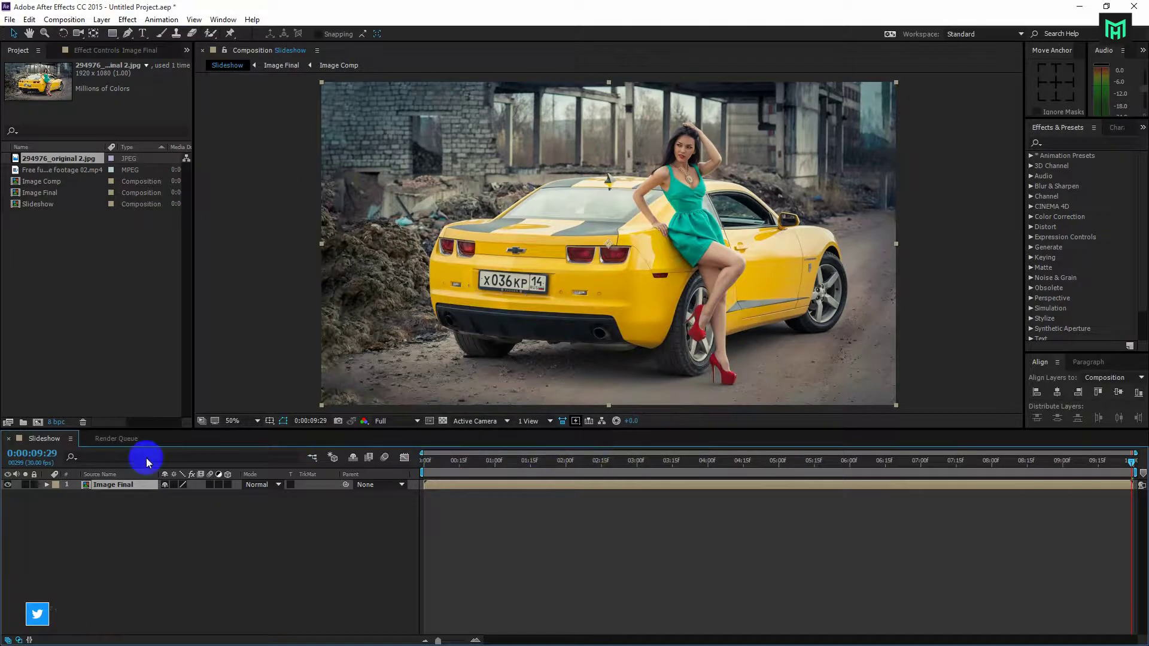
{"action": "key", "text": "s"}
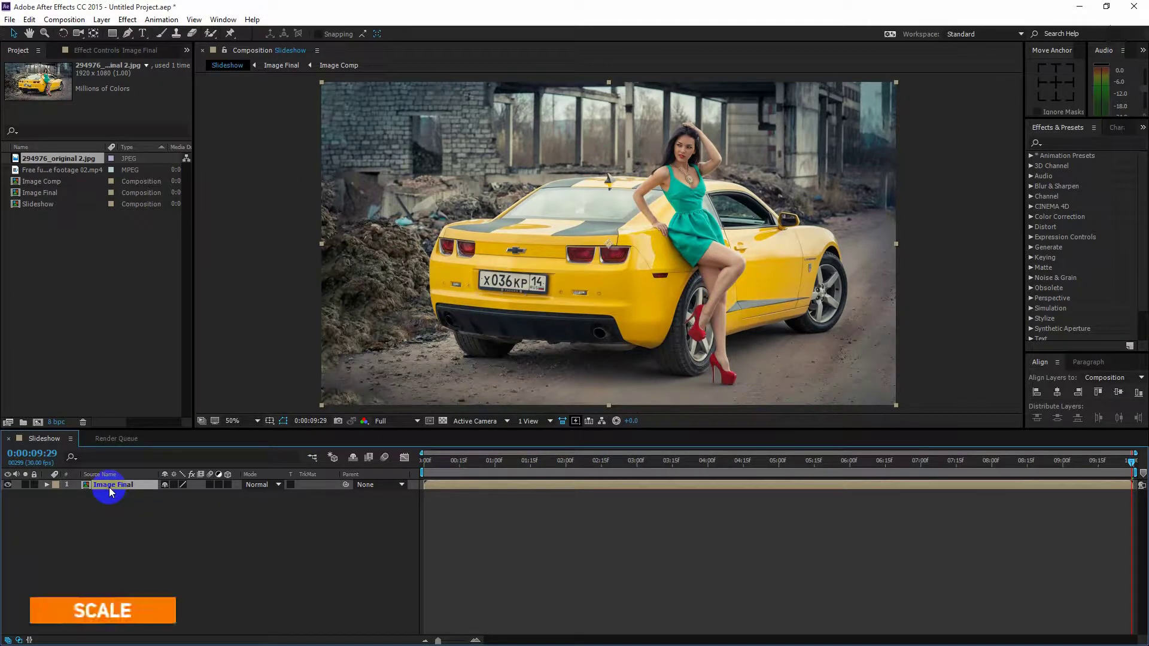
- Set the Image Final layer's Scale to a fixed 110% at 0:00
{"action": "left_click", "coordinate": [430, 470]}
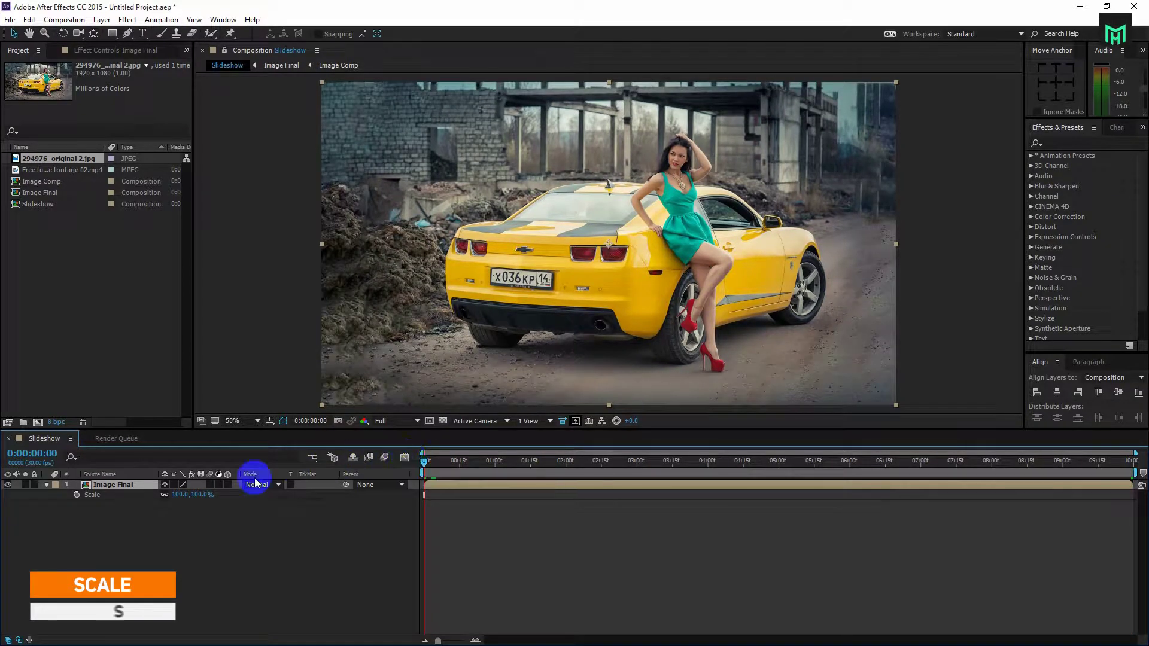
{"action": "left_click_drag", "start_coordinate": [203, 494], "coordinate": [211, 498]}
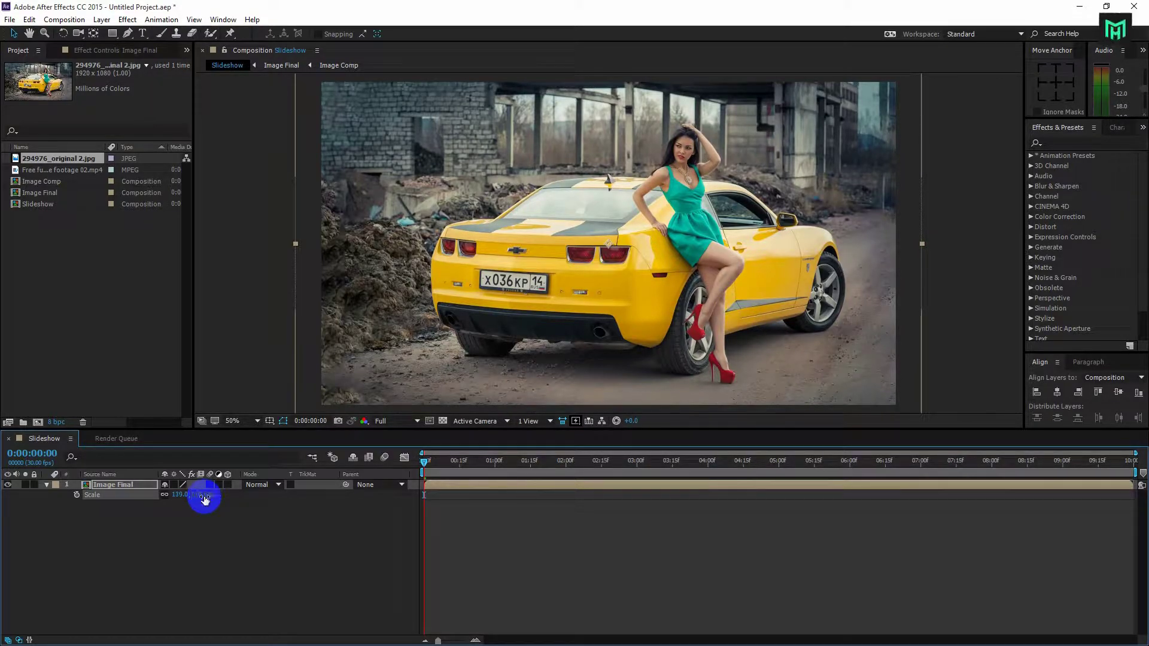
{"action": "left_click_drag", "start_coordinate": [204, 500], "coordinate": [205, 499]}
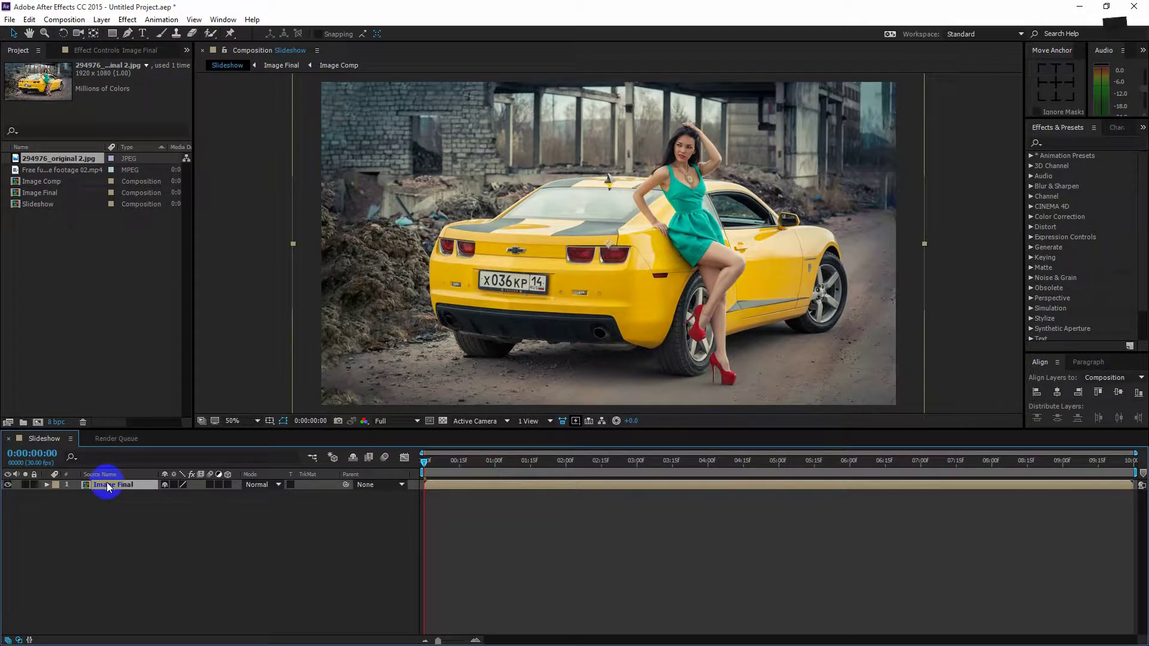
- Keyframe Image Final's Position from Y 593 at 0:00 to Y 491 at 5:00
{"action": "key", "text": "s"}
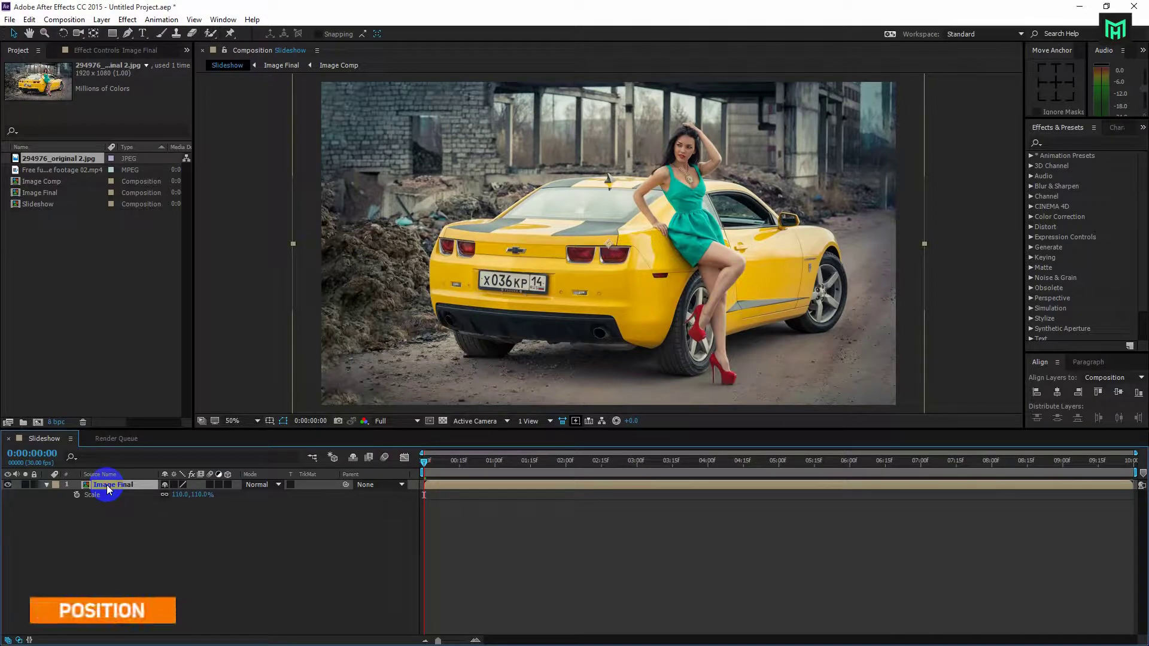
{"action": "key", "text": "p"}
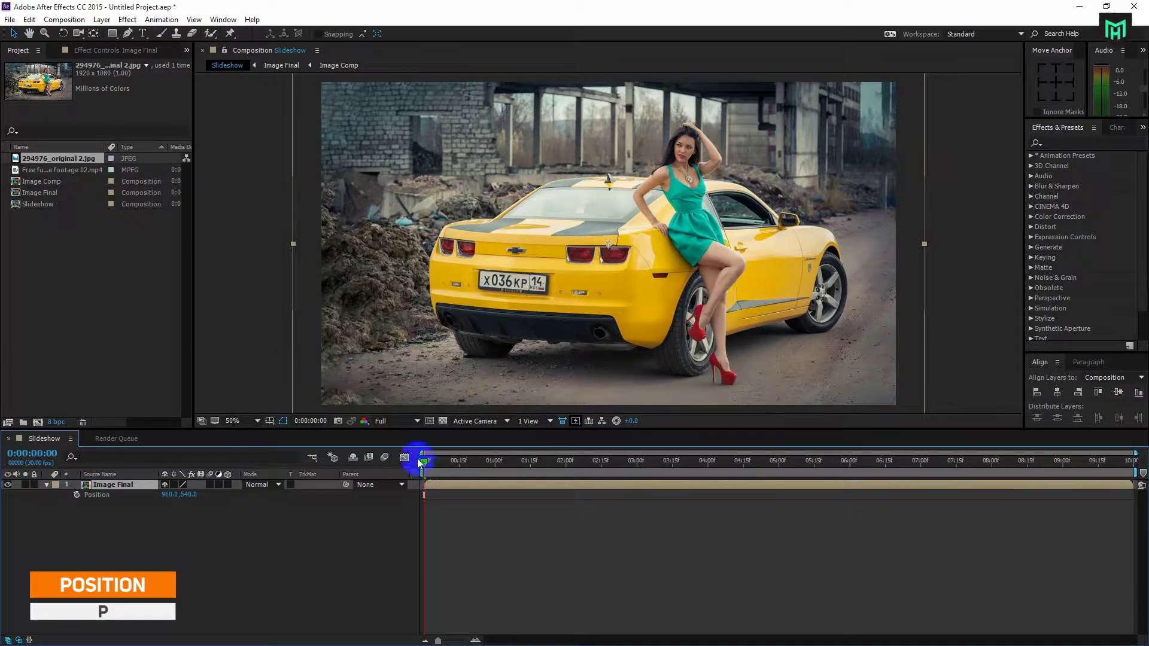
{"action": "left_click", "coordinate": [77, 496]}
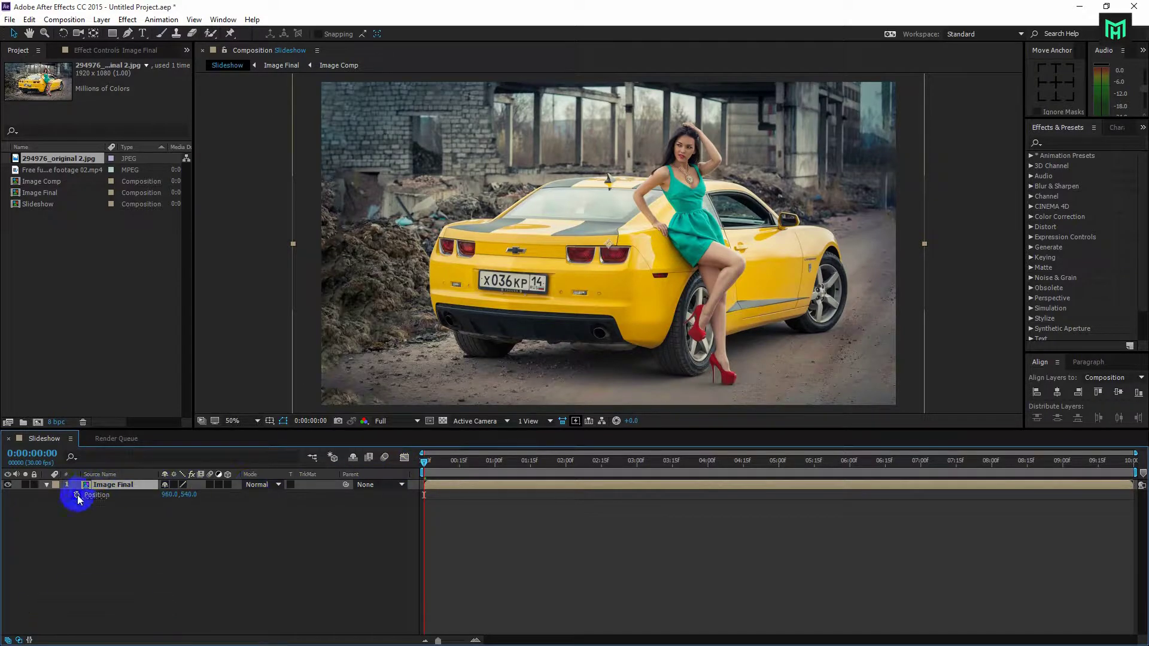
{"action": "left_click", "coordinate": [197, 503]}
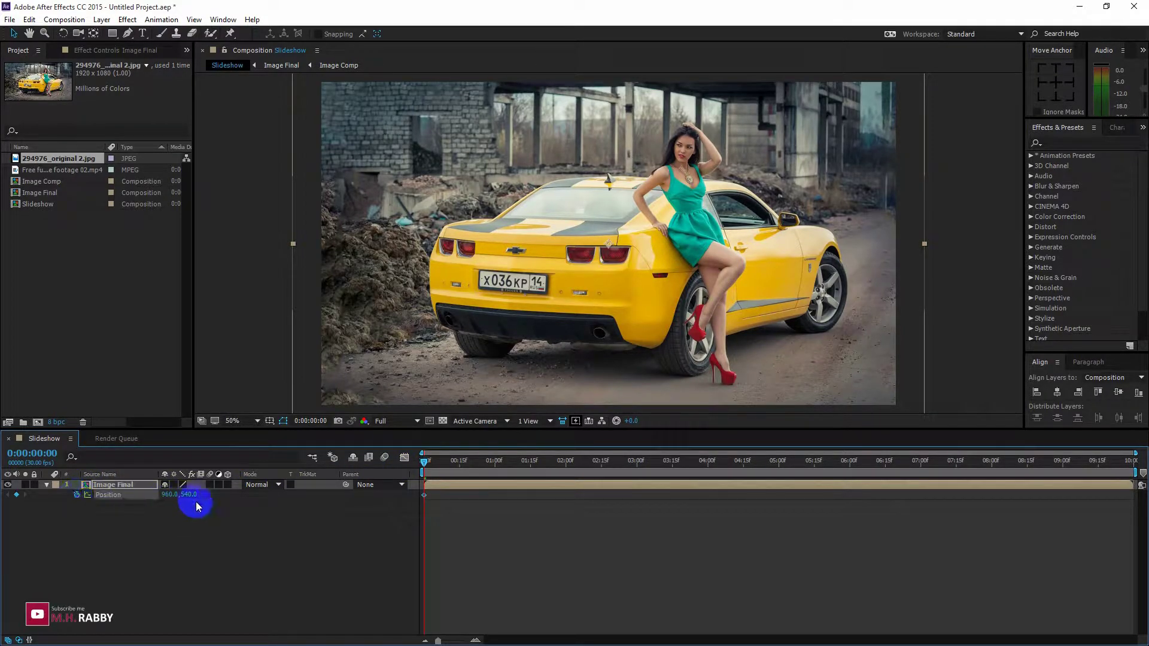
{"action": "mouse_move", "coordinate": [182, 494]}
{"action": "left_mouse_down"}
{"action": "mouse_move", "coordinate": [221, 497]}
{"action": "mouse_move", "coordinate": [195, 512]}
{"action": "left_mouse_up"}
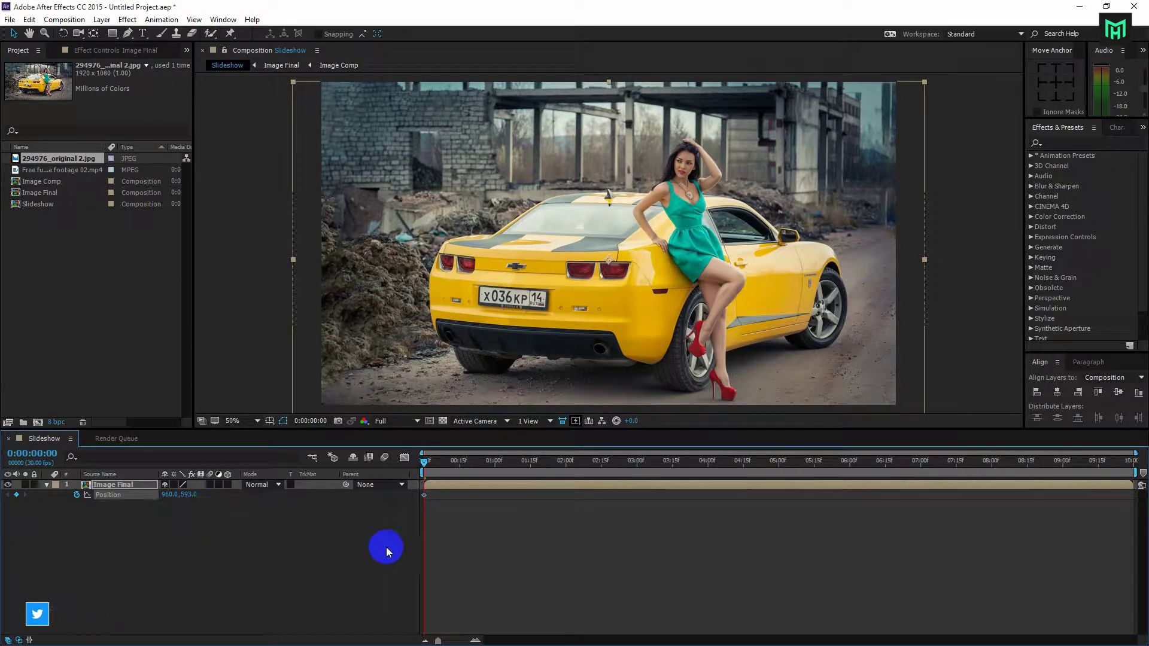
{"action": "left_click_drag", "start_coordinate": [423, 463], "coordinate": [772, 486]}
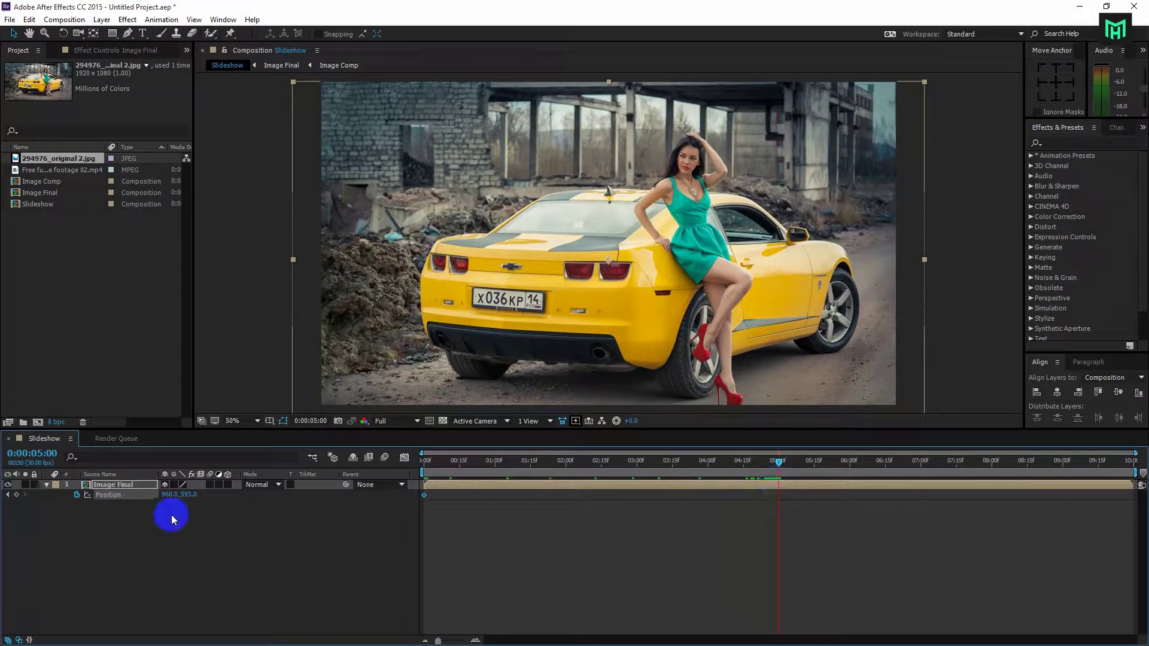
{"action": "left_click_drag", "start_coordinate": [187, 495], "coordinate": [111, 509]}
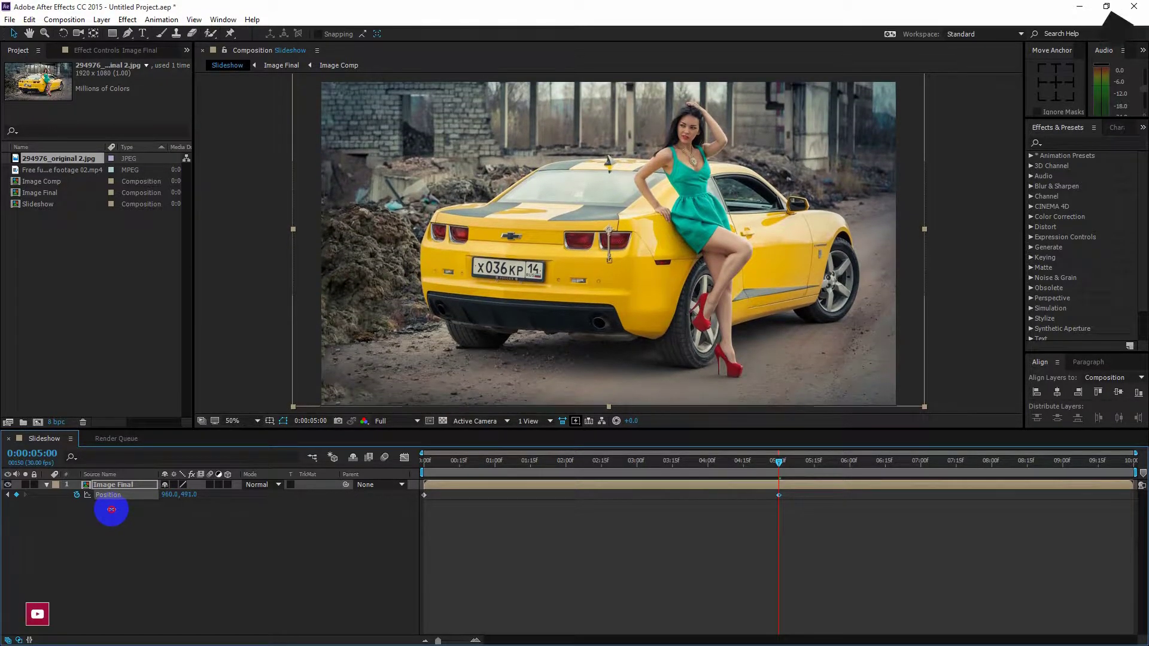
- Play back and scrub the timeline to preview the upward pan
{"action": "left_click", "coordinate": [426, 462]}
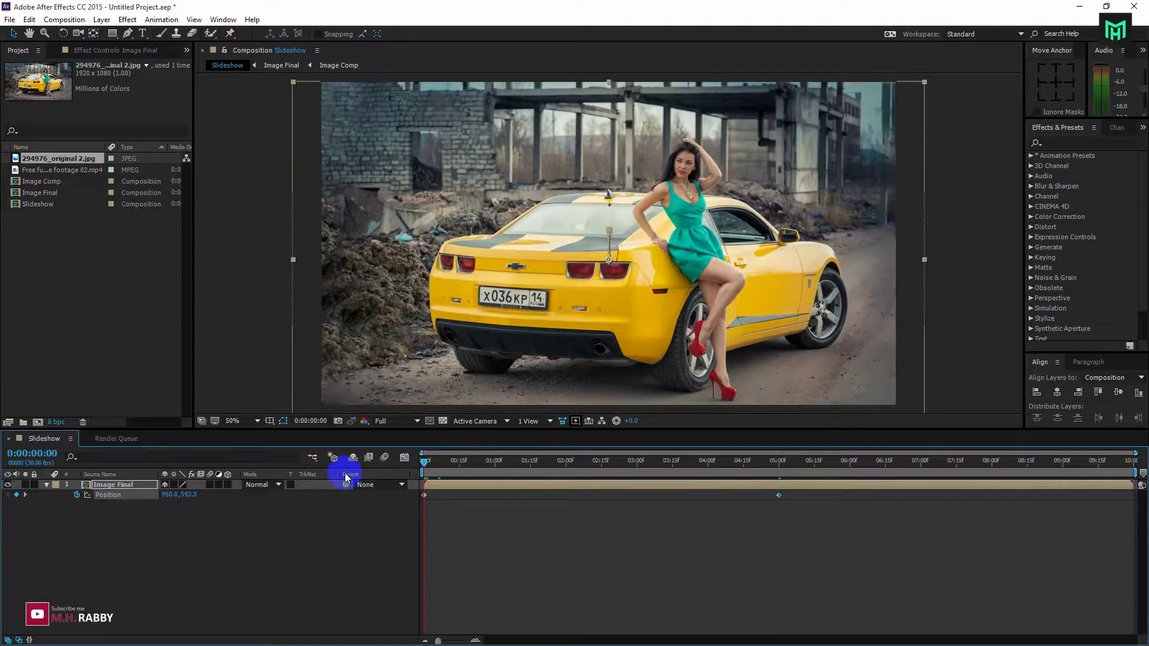
{"action": "left_click", "coordinate": [263, 536]}
{"action": "key", "text": "space"}
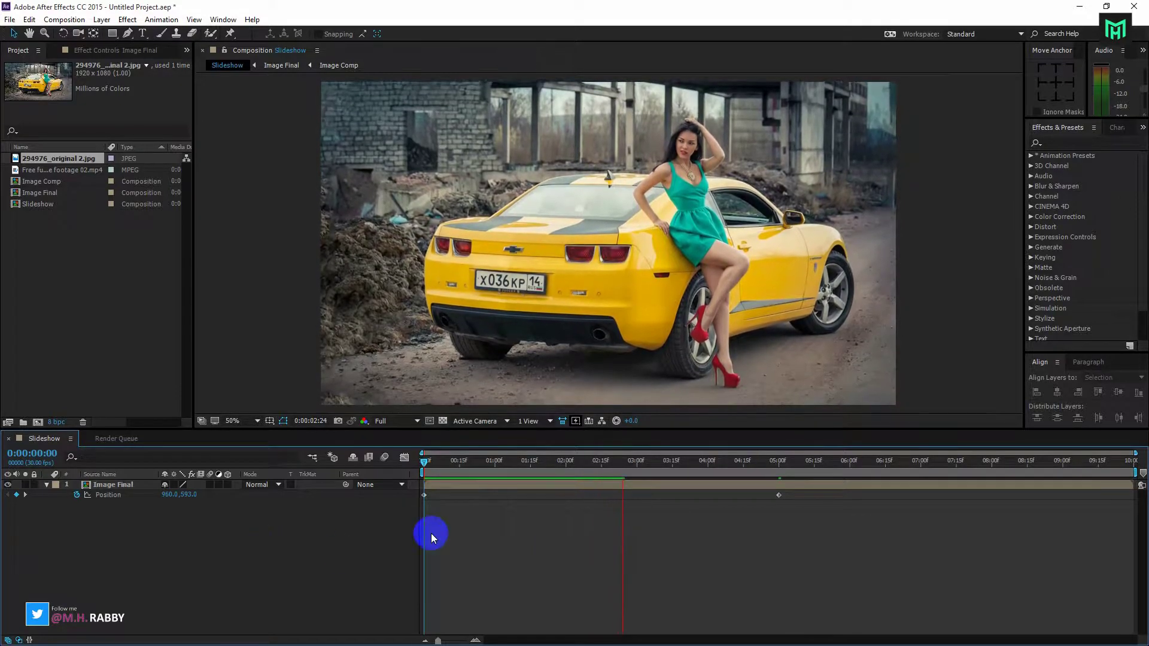
{"action": "left_click_drag", "start_coordinate": [472, 462], "coordinate": [901, 478]}
{"action": "left_click_drag", "start_coordinate": [973, 489], "coordinate": [402, 495]}
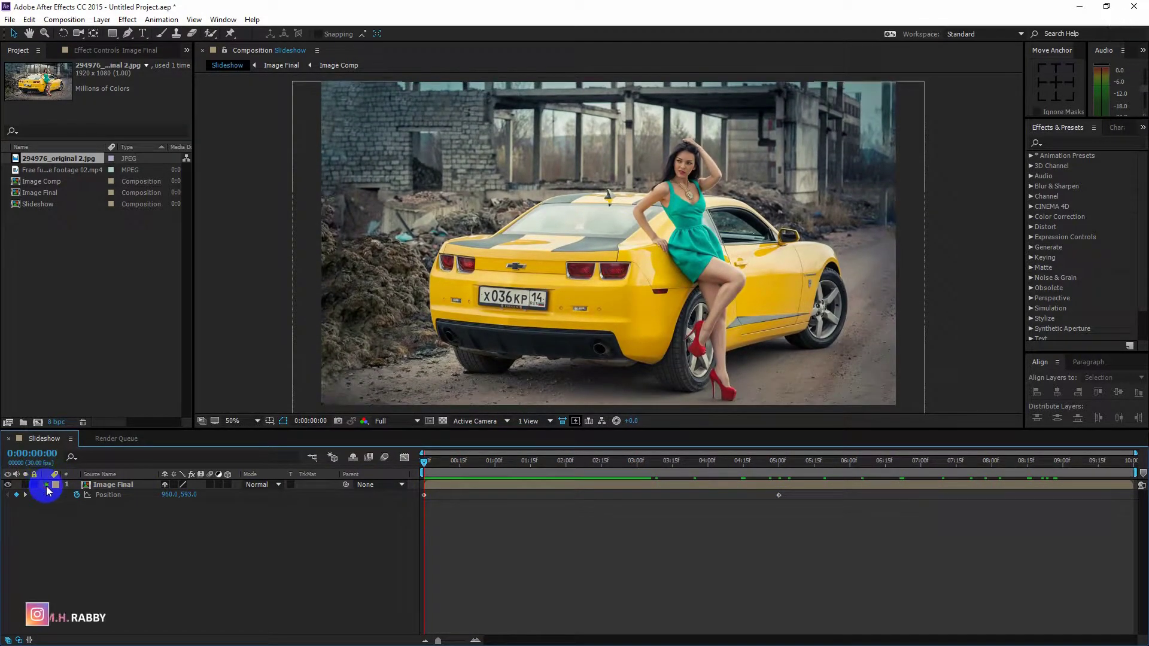
- Apply the Brightness & Contrast effect to the Image Final layer
{"action": "left_click", "coordinate": [48, 487]}
{"action": "left_click", "coordinate": [116, 485]}
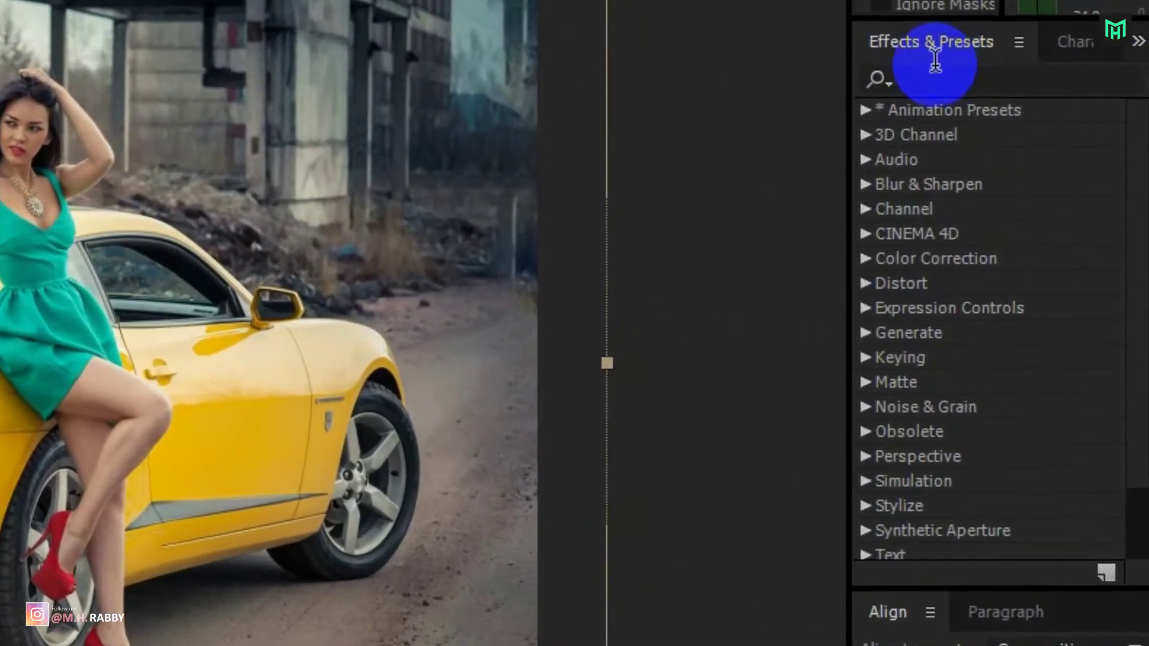
{"action": "left_click", "coordinate": [1071, 145]}
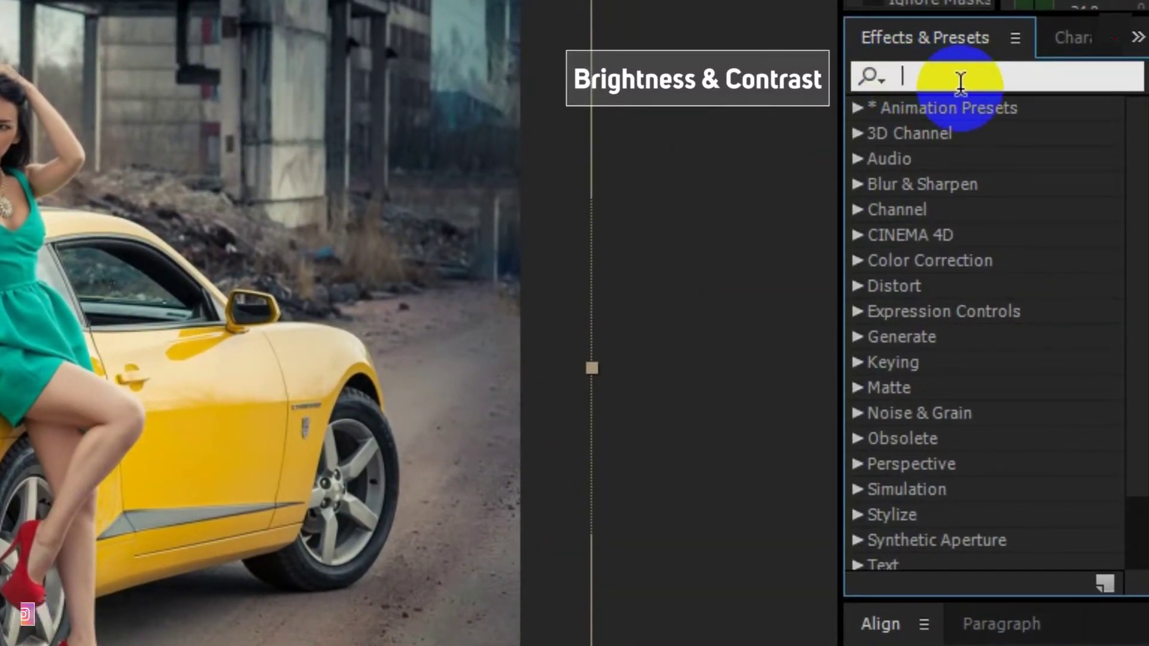
{"action": "type", "text": "Bright"}
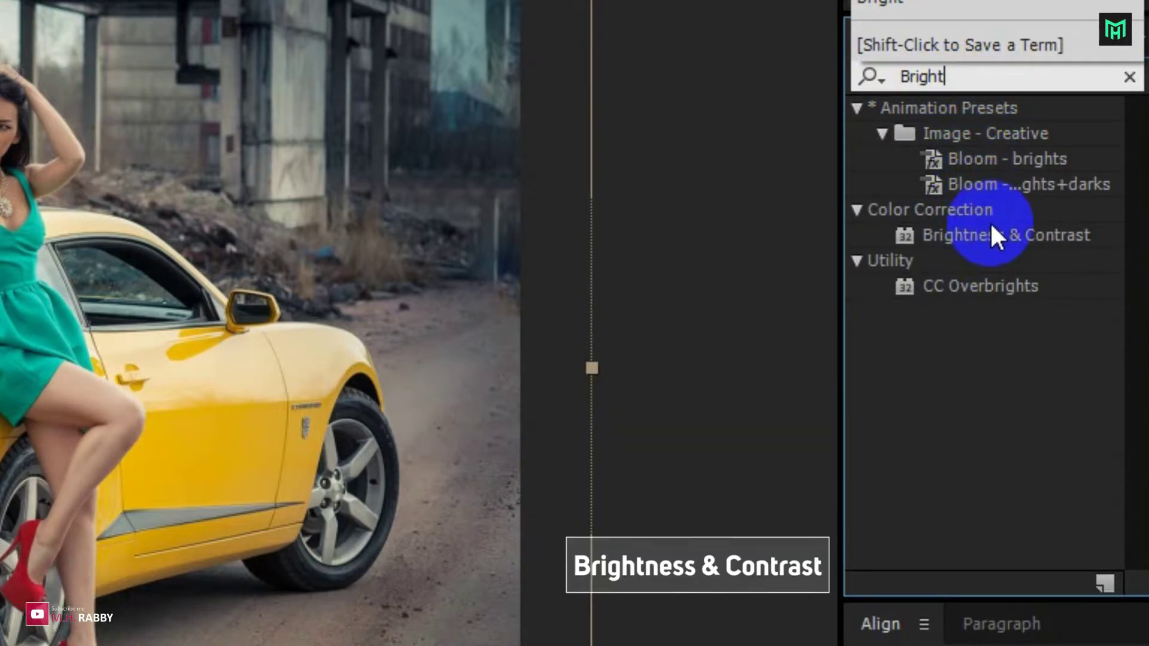
{"action": "left_click", "coordinate": [993, 235]}
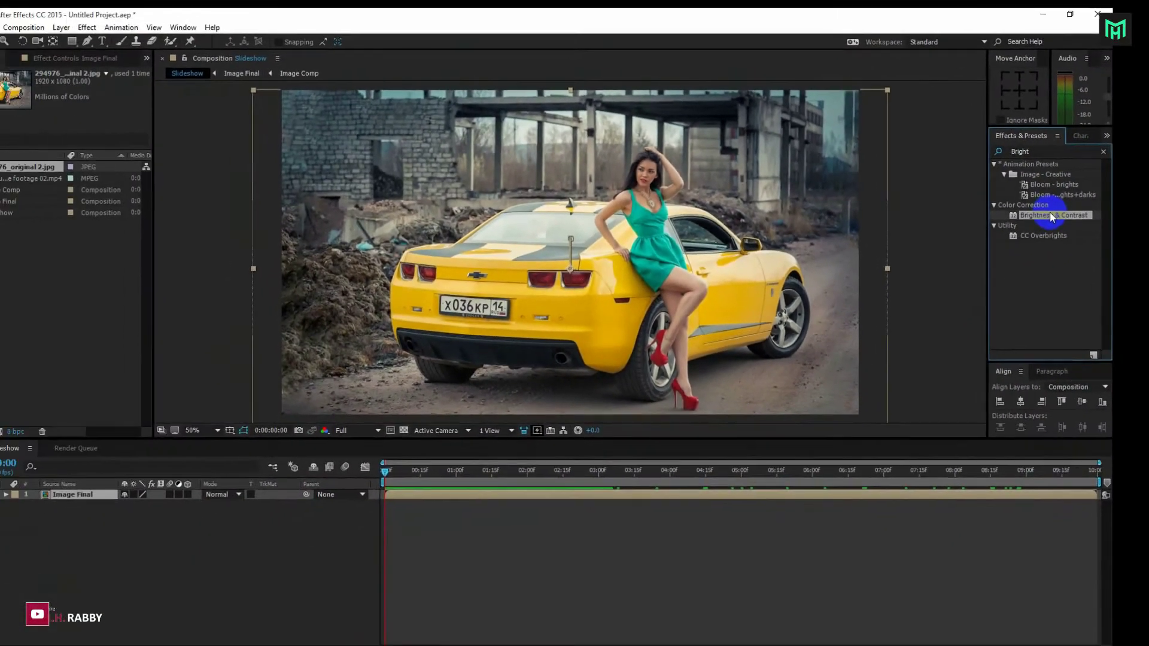
{"action": "left_click_drag", "start_coordinate": [1052, 216], "coordinate": [93, 499]}
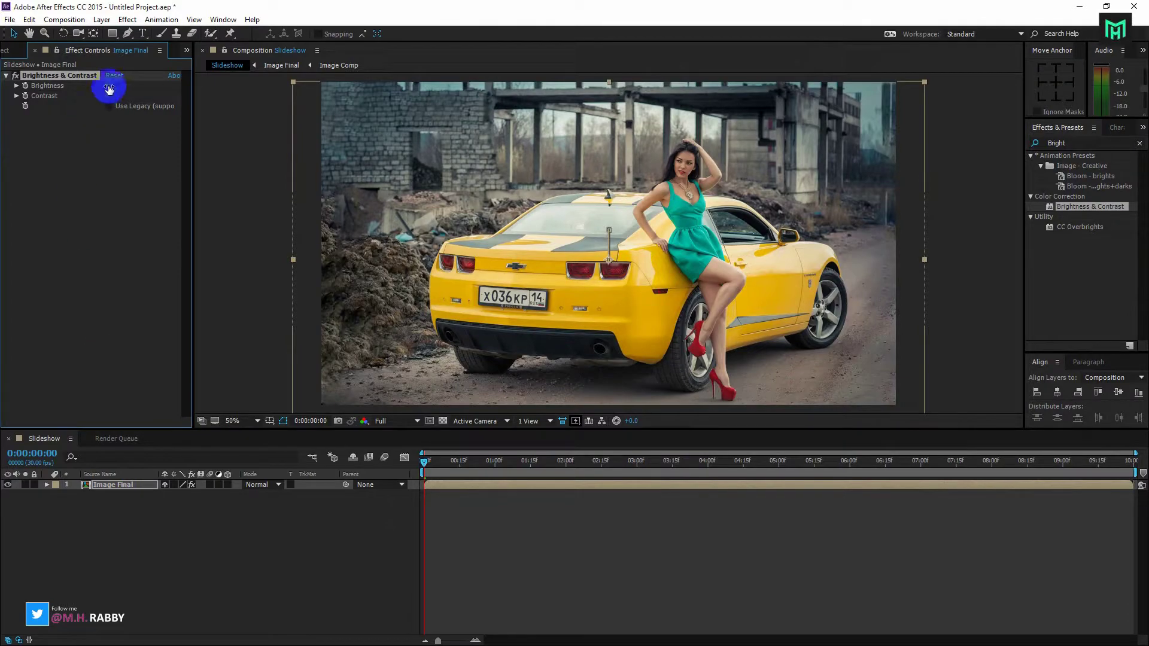
- Set Brightness to -15 and Contrast to 7, with Use Legacy enabled
{"action": "left_click_drag", "start_coordinate": [115, 86], "coordinate": [126, 86]}
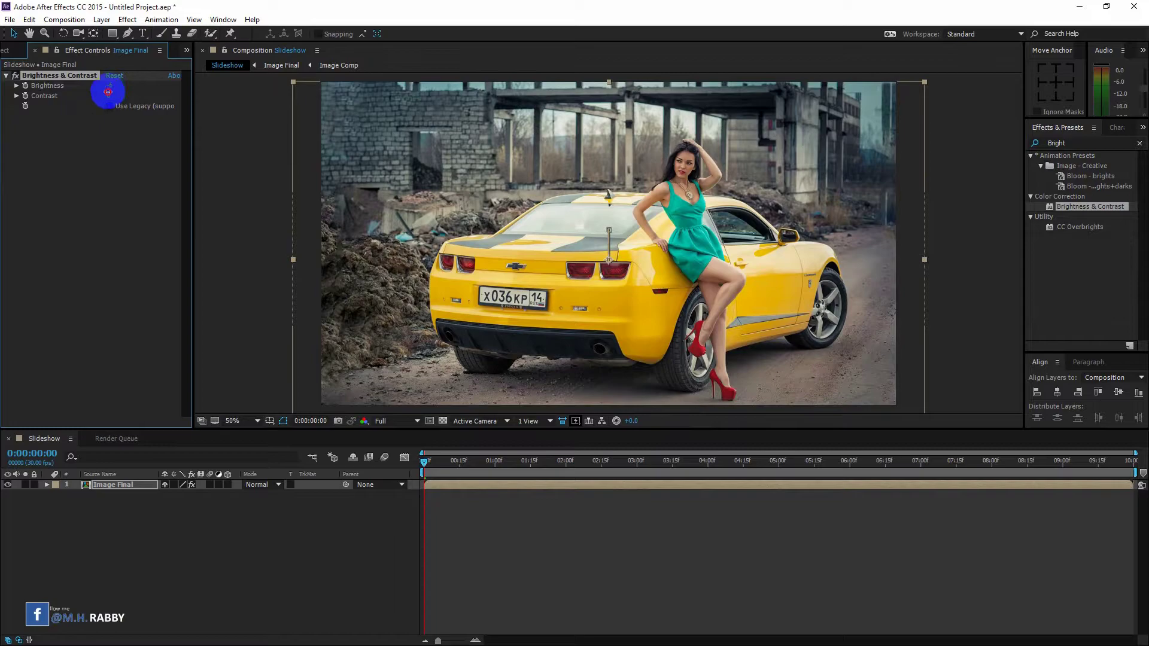
{"action": "left_click_drag", "start_coordinate": [108, 92], "coordinate": [107, 93]}
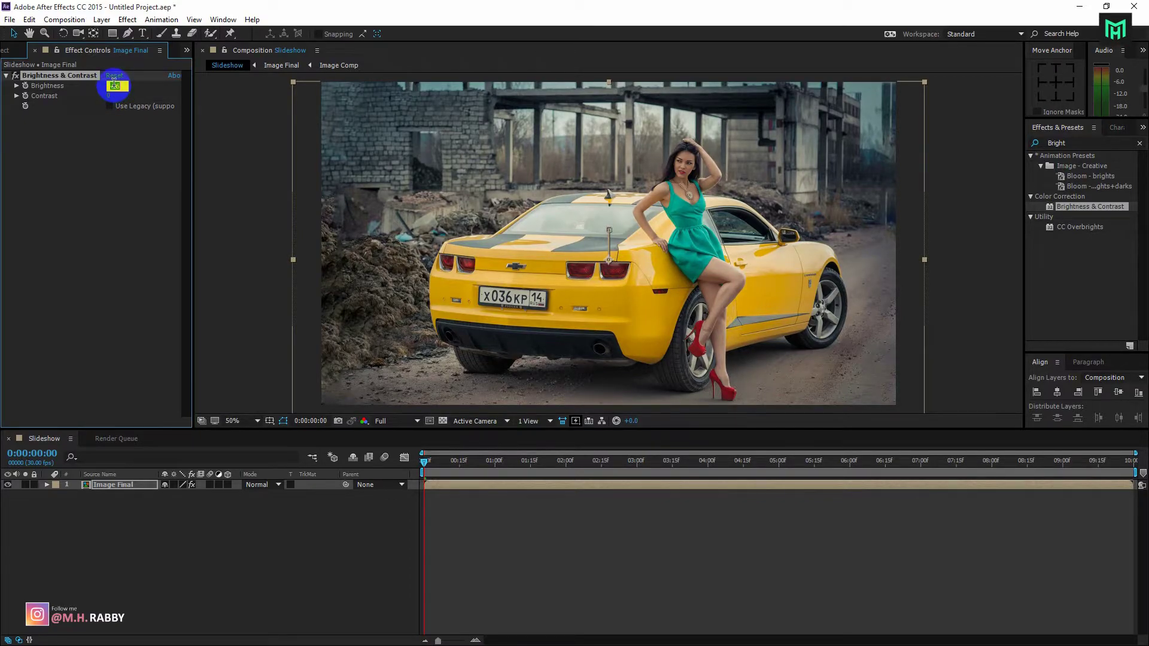
{"action": "type", "text": "1"}
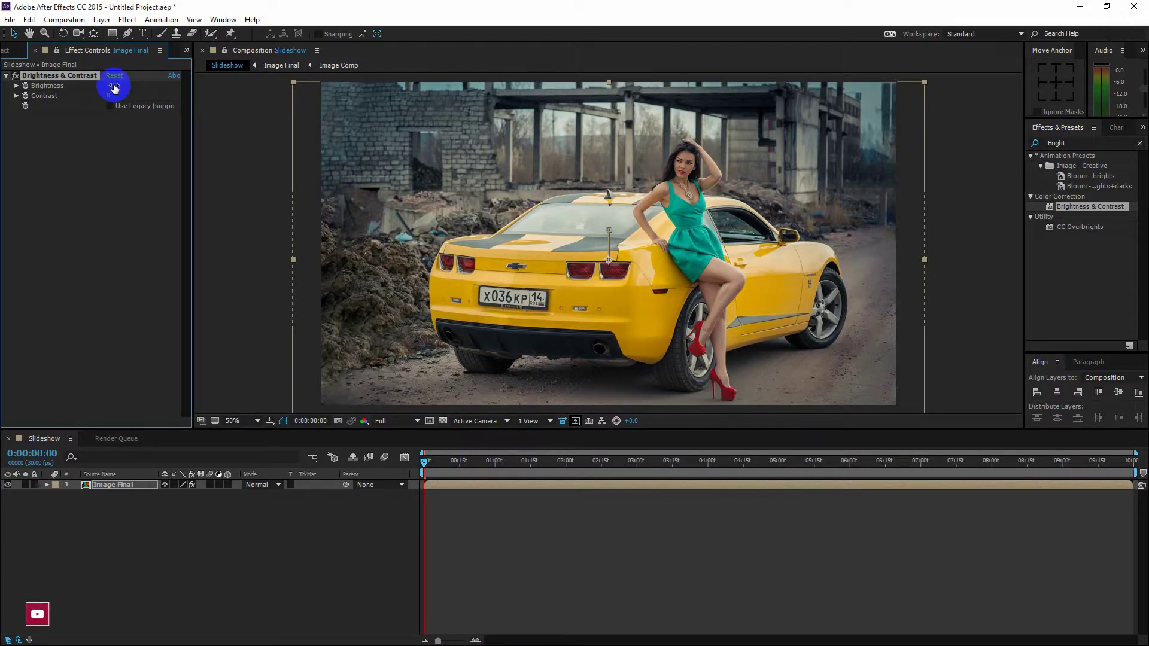
{"action": "type", "text": "5"}
{"action": "key", "text": "Return"}
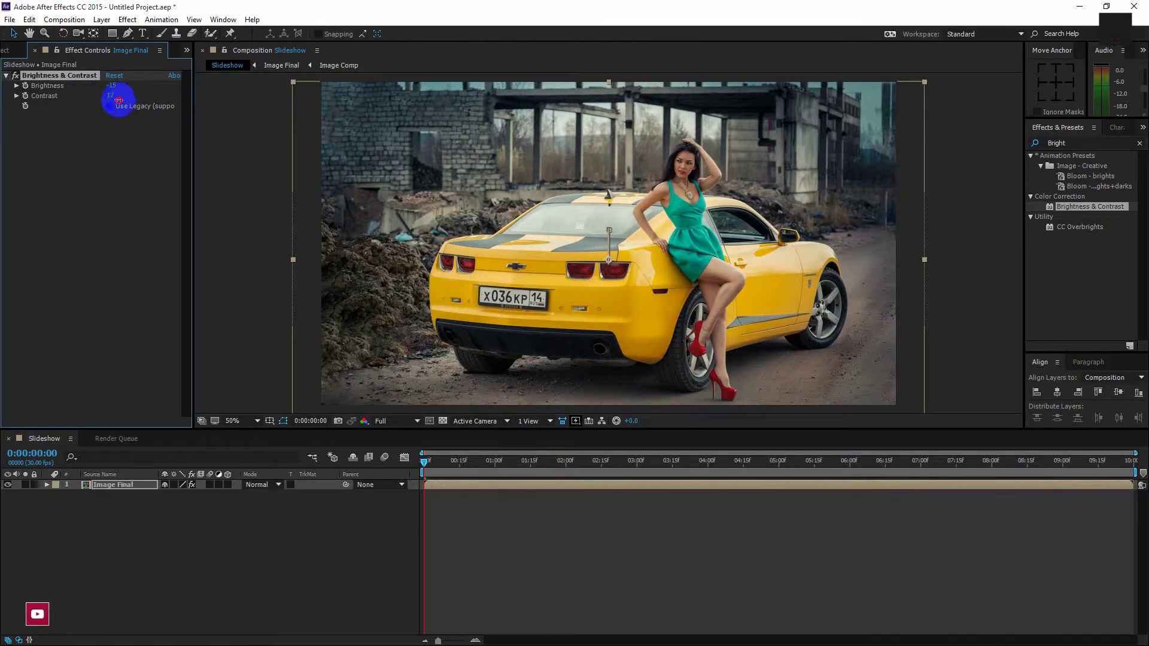
{"action": "left_click_drag", "start_coordinate": [131, 106], "coordinate": [136, 106]}
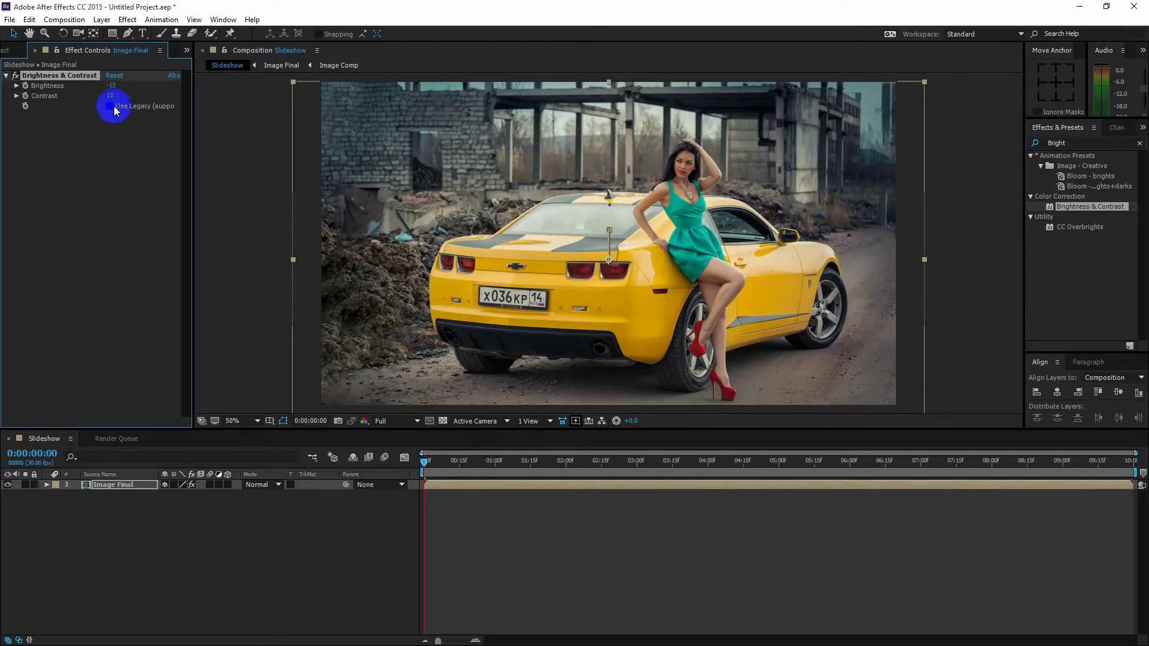
{"action": "left_click", "coordinate": [113, 107]}
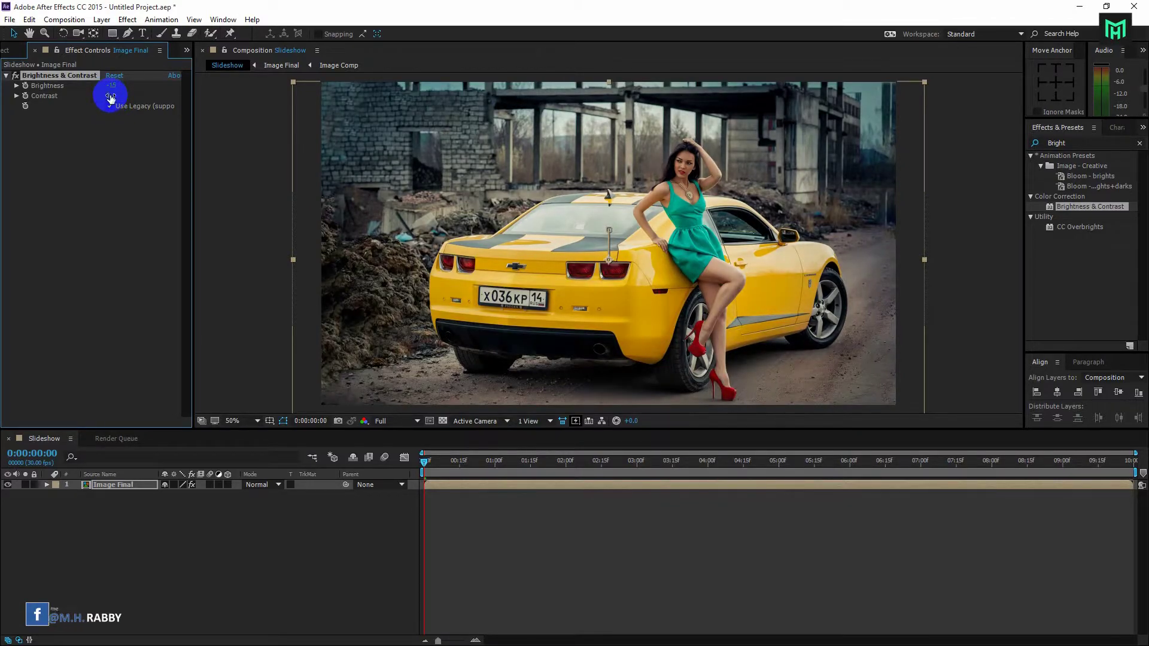
{"action": "left_click", "coordinate": [111, 95]}
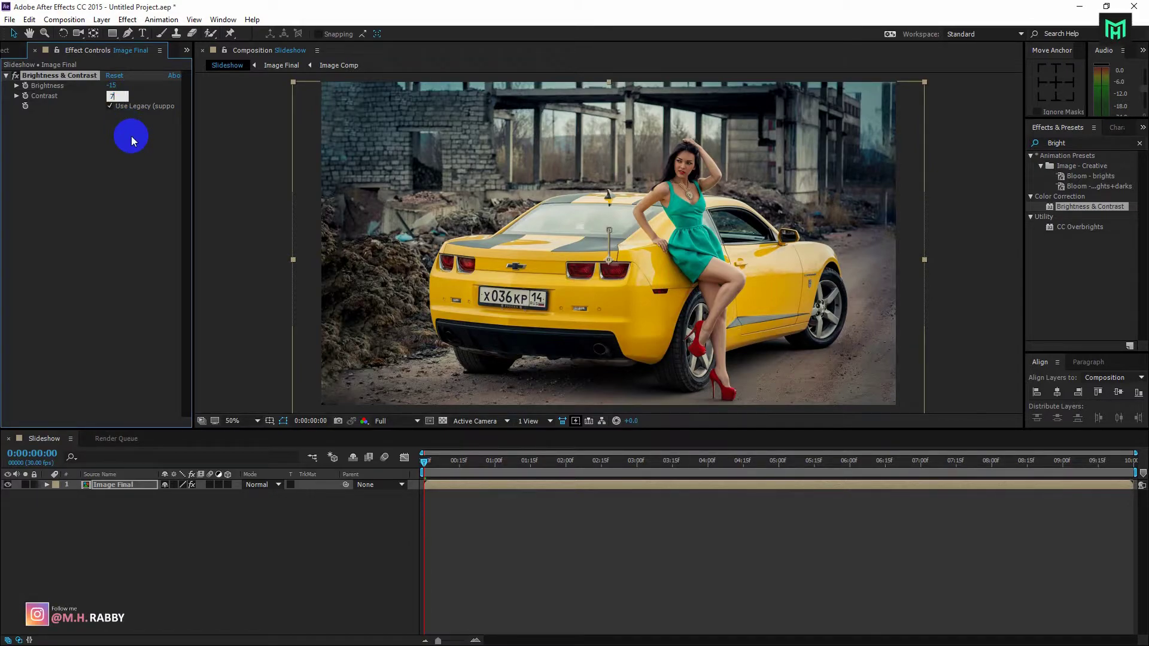
{"action": "left_click", "coordinate": [131, 141]}
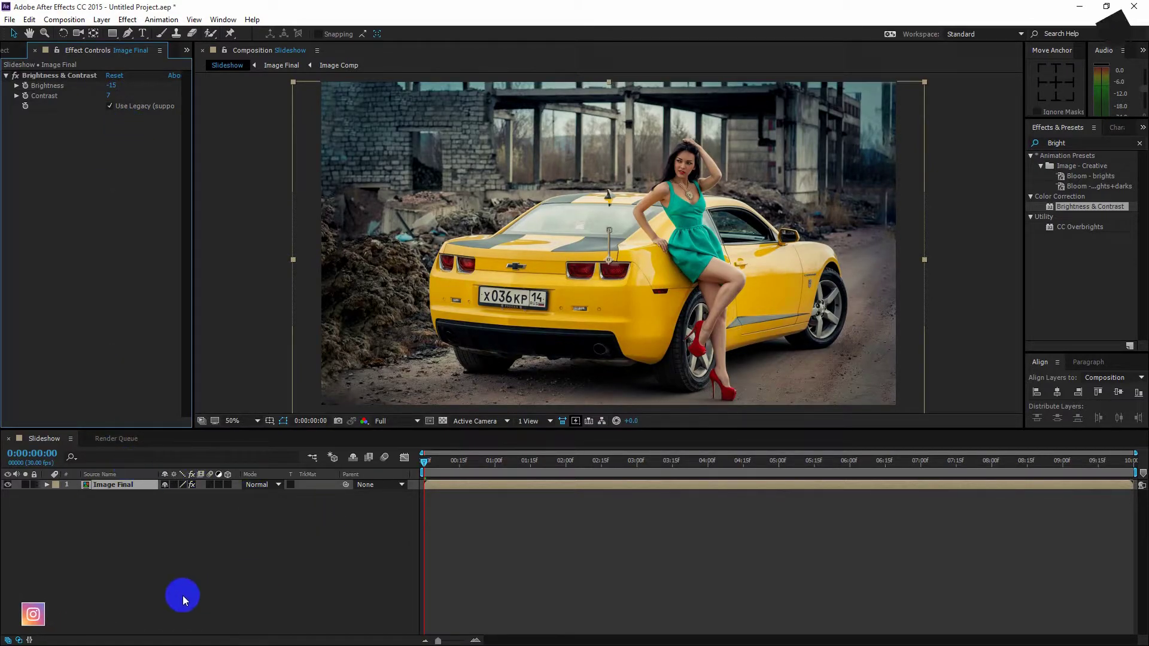
{"action": "left_click", "coordinate": [121, 584]}
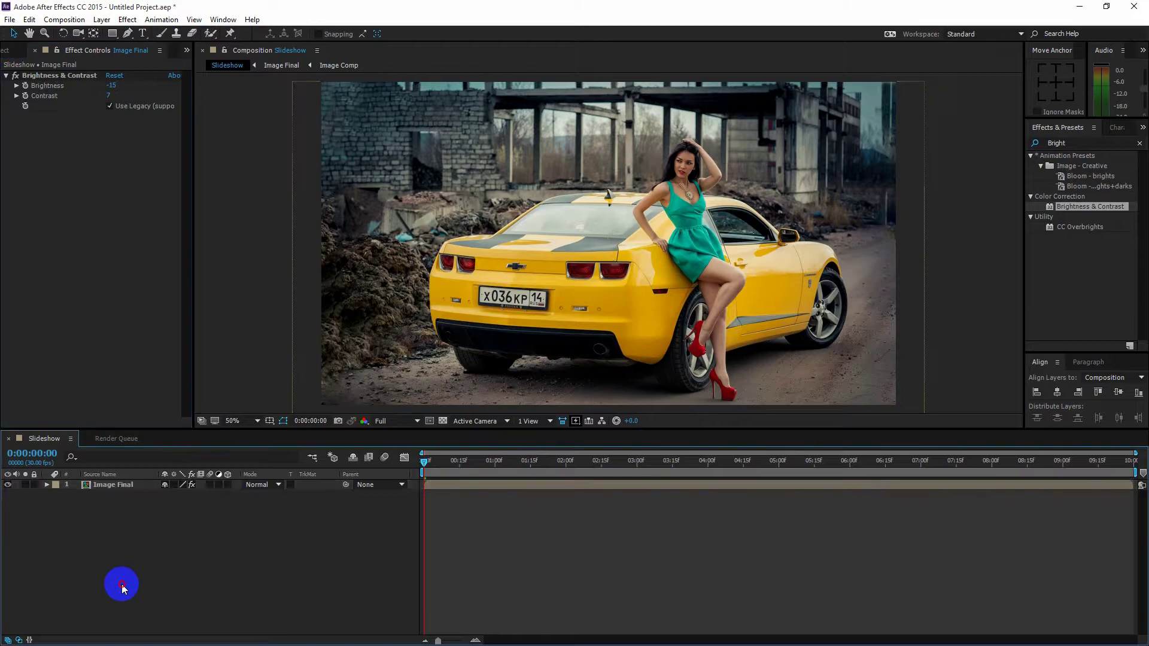
- Add a text layer reading 'USE YOUR TEXT'
{"action": "left_click", "coordinate": [95, 486]}
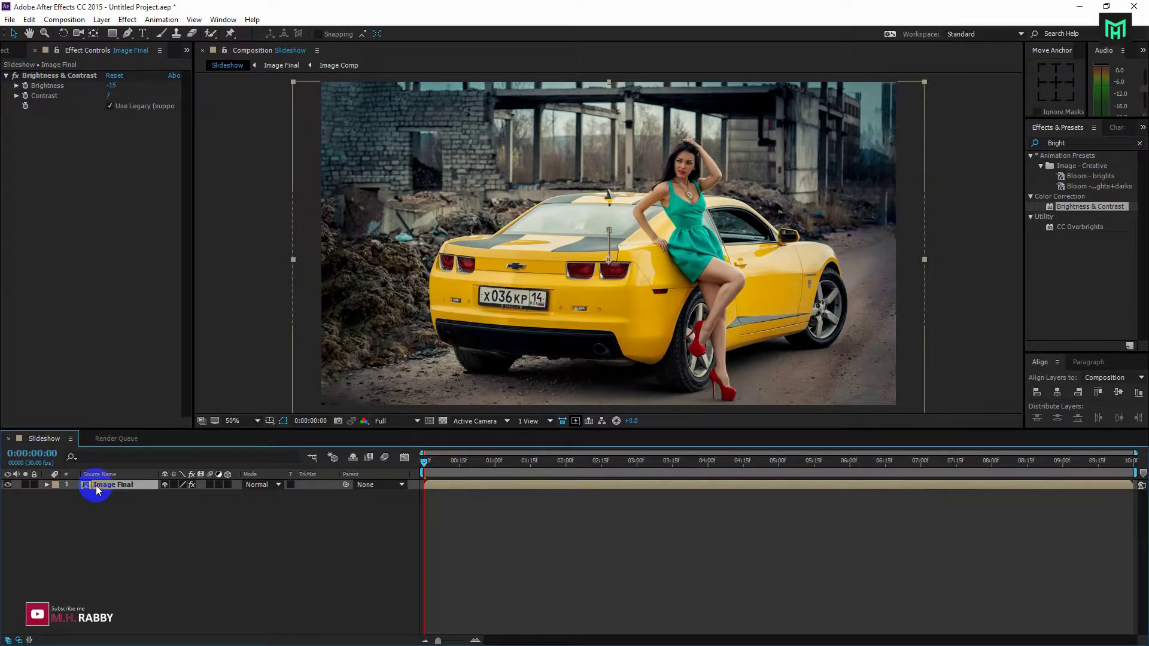
{"action": "right_click", "coordinate": [120, 518]}
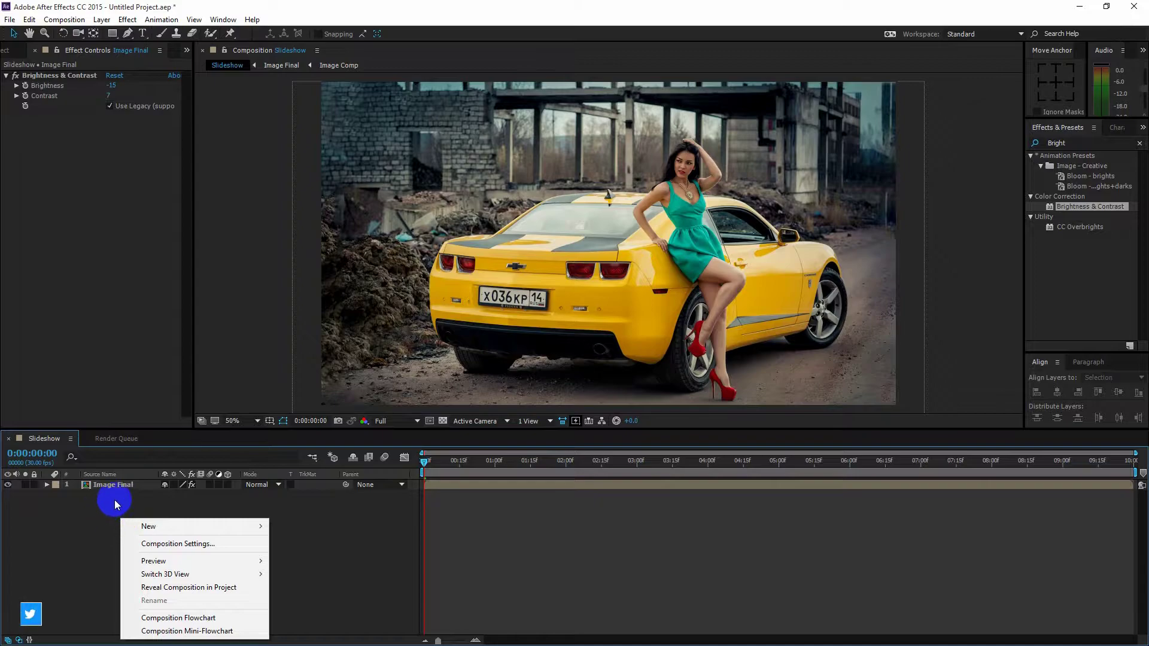
{"action": "mouse_move", "coordinate": [147, 527]}
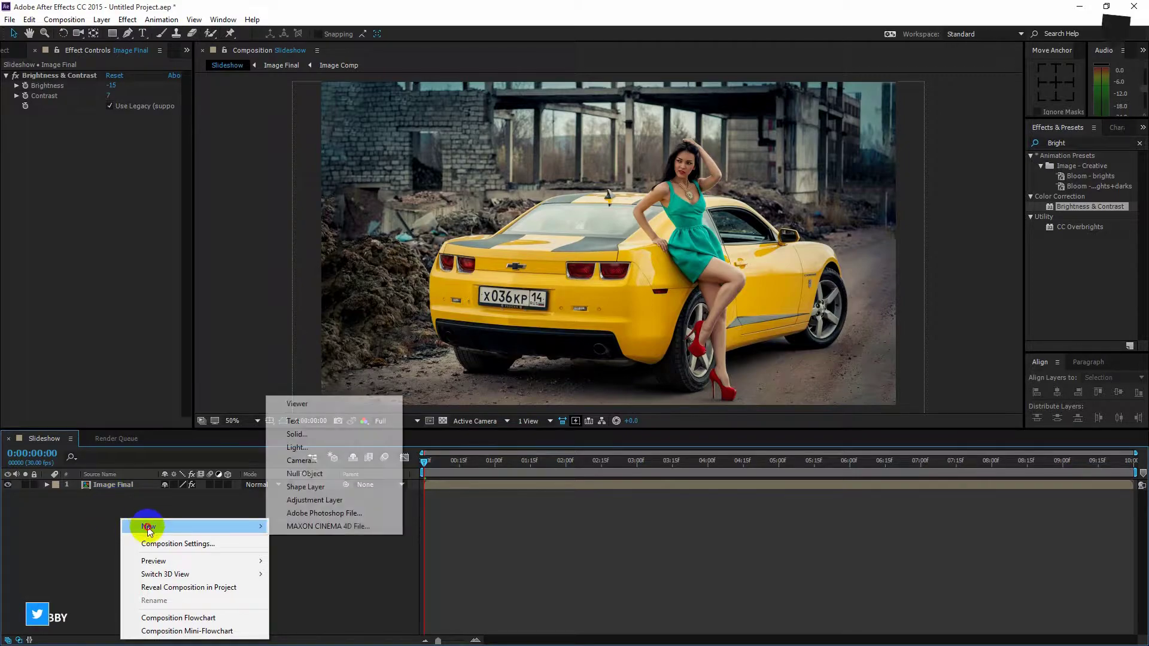
{"action": "left_click", "coordinate": [292, 422]}
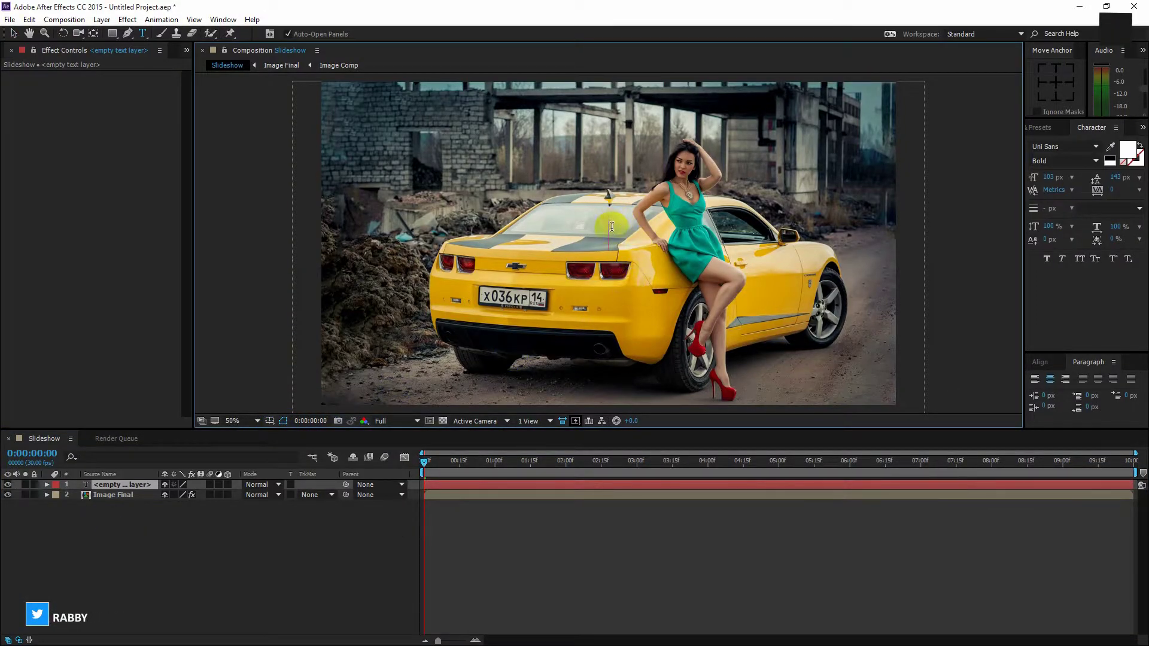
{"action": "type", "text": "USE YOUR TEXT"}
- Add a second text line 'Use Your Second Text' below the title in Light weight
{"action": "right_click", "coordinate": [97, 533]}
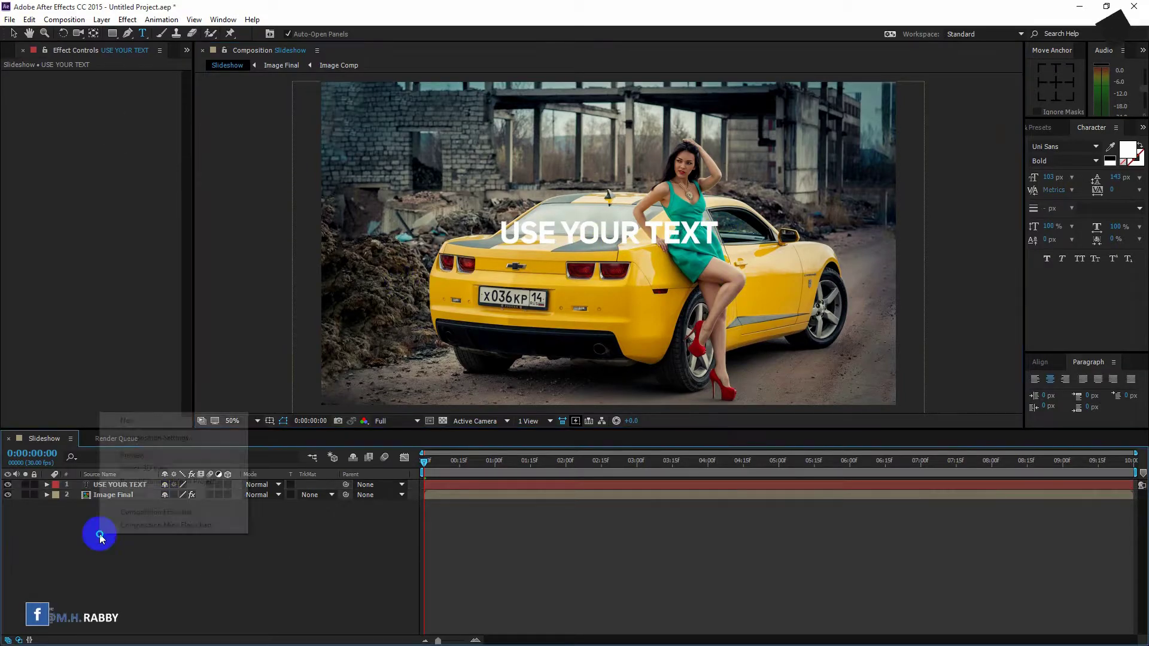
{"action": "mouse_move", "coordinate": [107, 417]}
{"action": "left_click", "coordinate": [269, 430]}
{"action": "type", "text": "Use Your Second Text"}
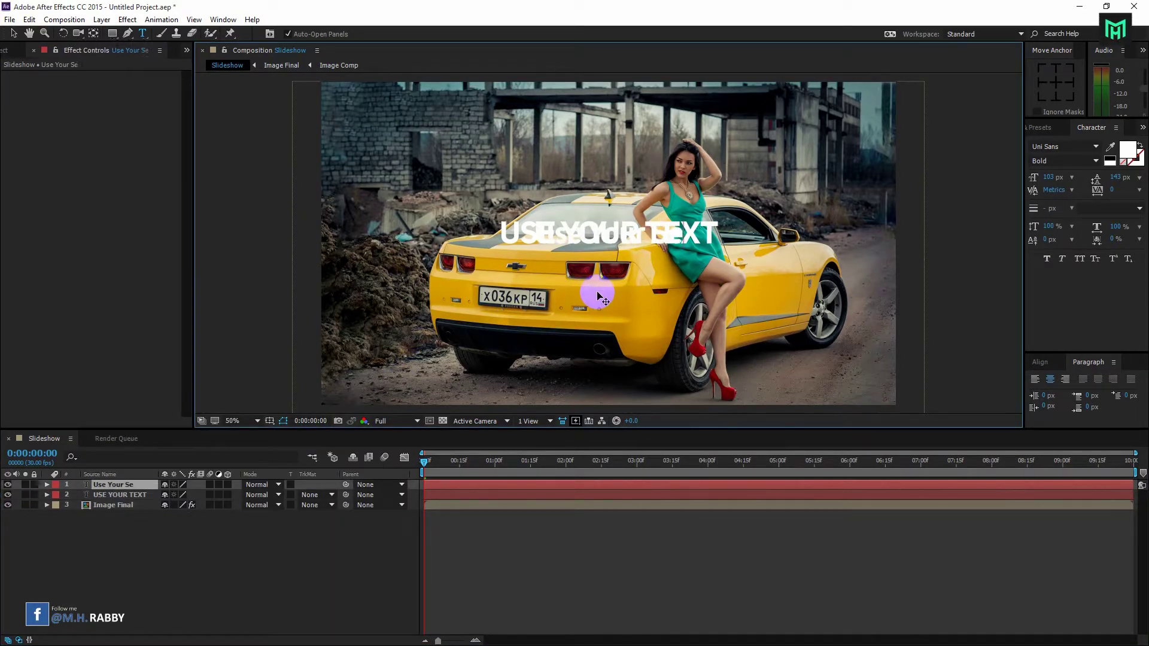
{"action": "left_click_drag", "start_coordinate": [733, 233], "coordinate": [732, 287]}
{"action": "key", "text": "ctrl+a"}
{"action": "left_click", "coordinate": [1096, 162]}
{"action": "left_click", "coordinate": [1041, 175]}
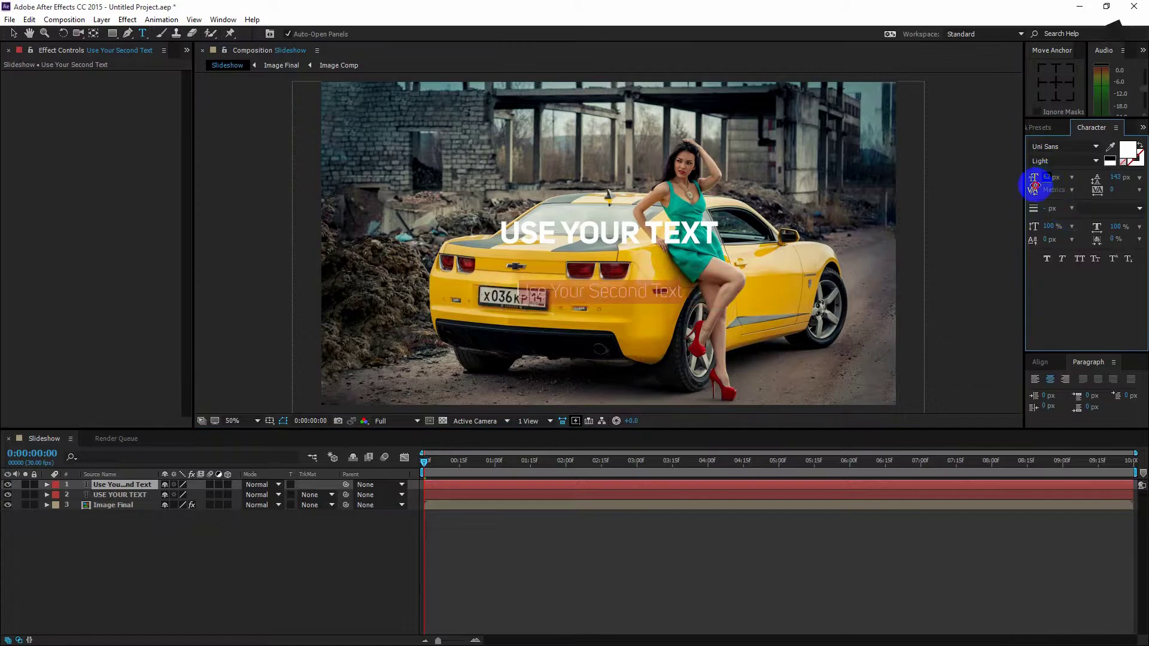
- Position the second line under the title and centre it horizontally
{"action": "left_click", "coordinate": [1051, 352]}
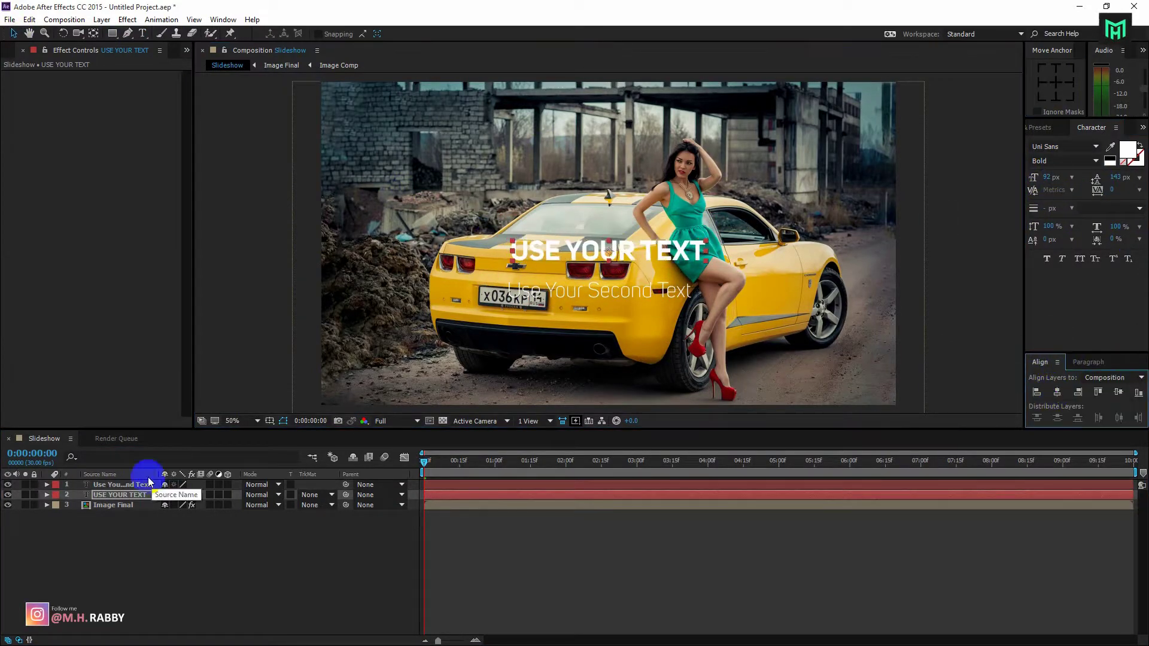
{"action": "left_click_drag", "start_coordinate": [617, 282], "coordinate": [628, 269]}
{"action": "key", "text": "period"}
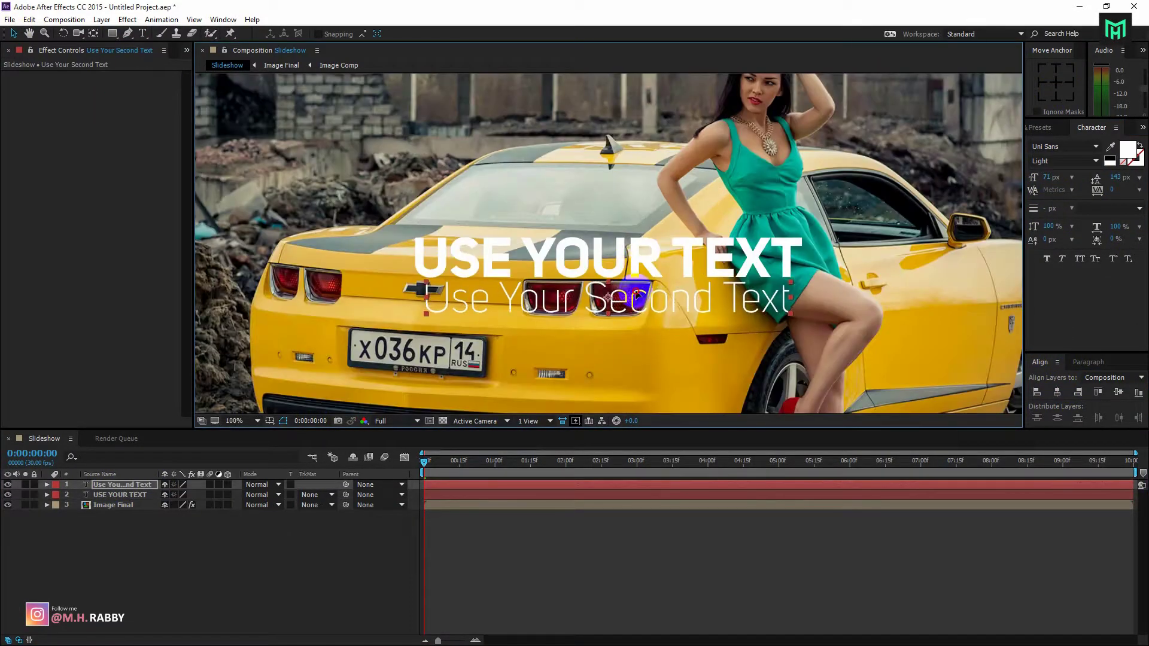
{"action": "left_click_drag", "start_coordinate": [428, 313], "coordinate": [461, 313]}
{"action": "left_click", "coordinate": [1057, 393]}
{"action": "left_click", "coordinate": [537, 268]}
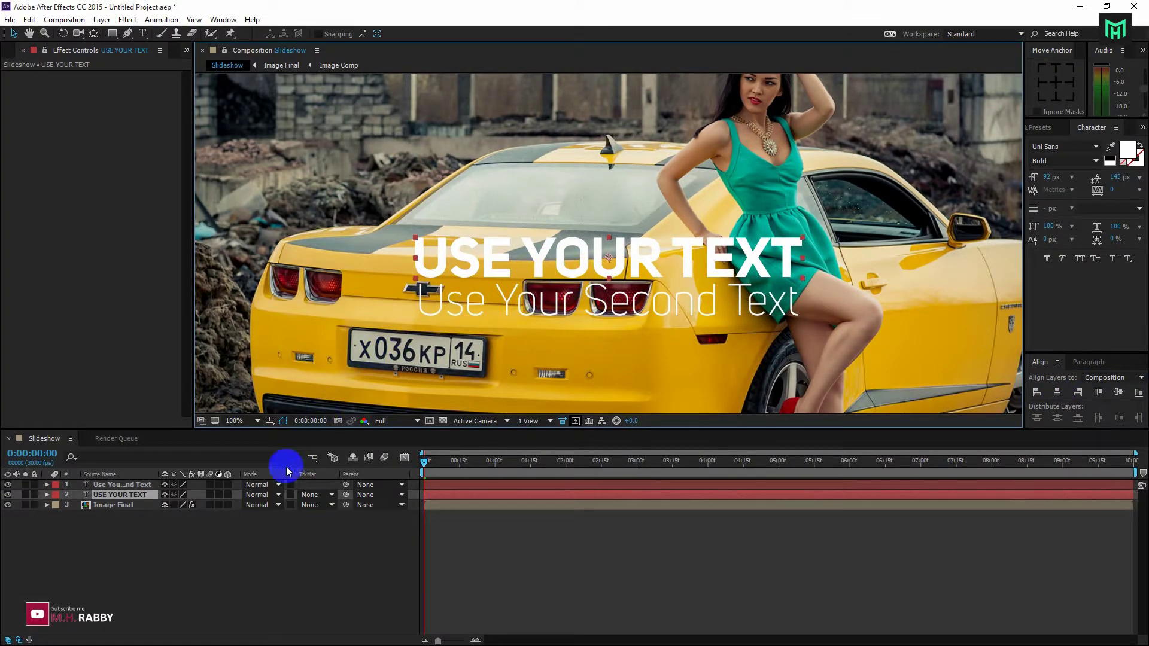
- Pre-compose both text layers into a composition named Main Text
{"action": "left_click", "coordinate": [124, 485]}
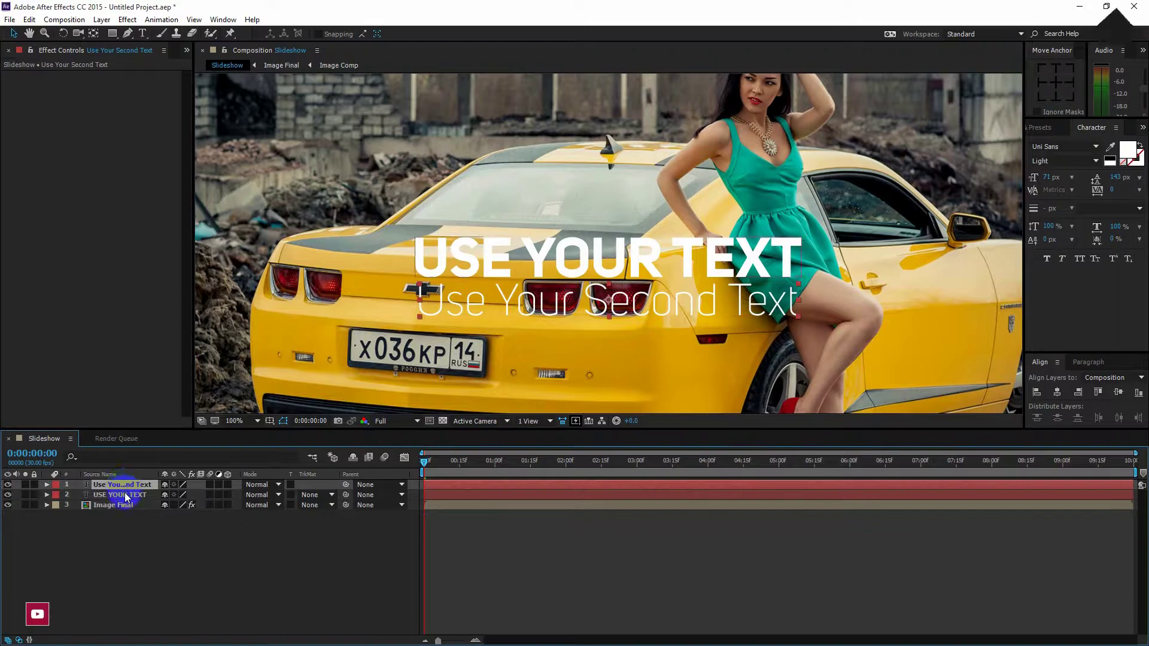
{"action": "left_click", "coordinate": [124, 495], "text": "shift"}
{"action": "right_click", "coordinate": [125, 495]}
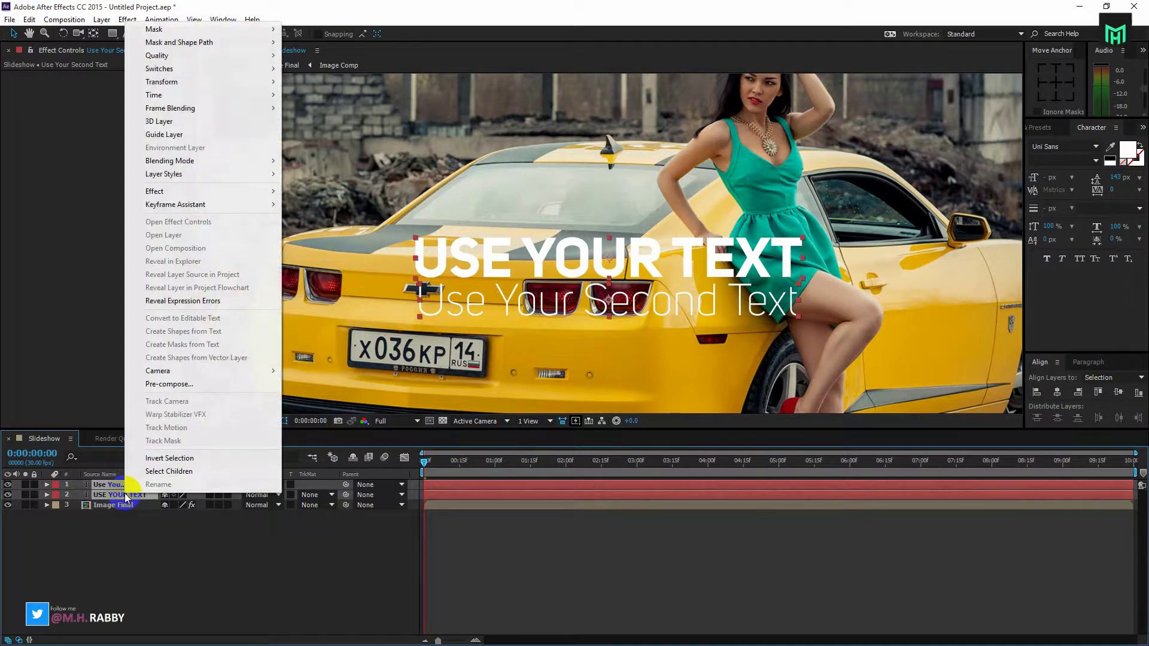
{"action": "left_click", "coordinate": [158, 385]}
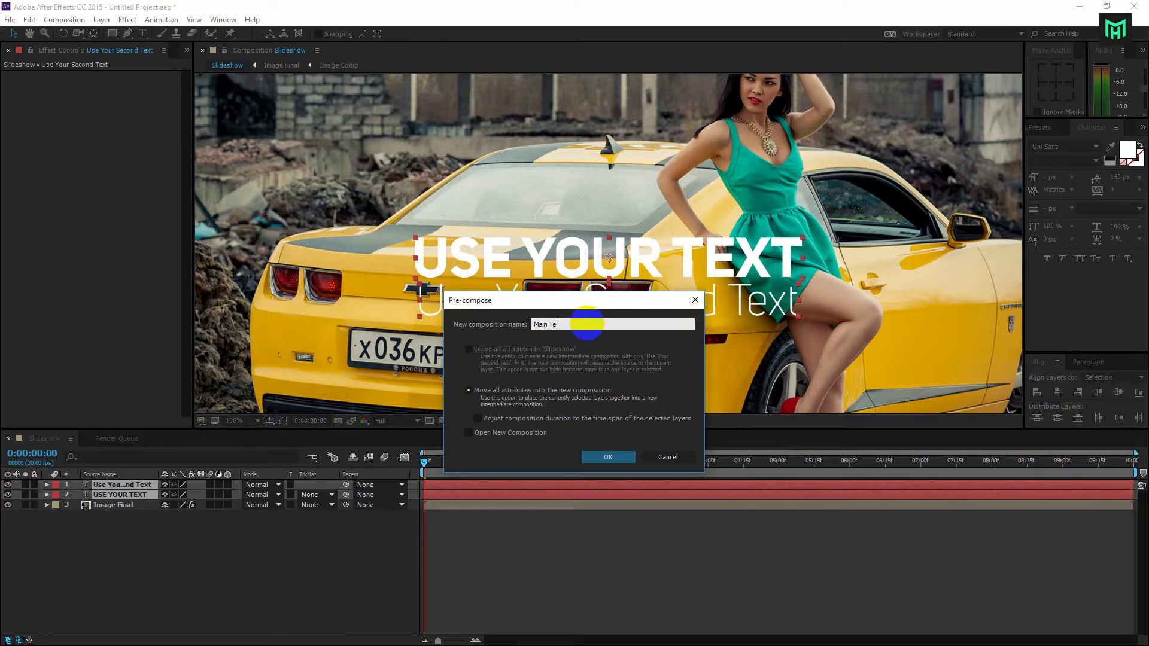
{"action": "left_click", "coordinate": [508, 398]}
{"action": "left_click", "coordinate": [587, 452]}
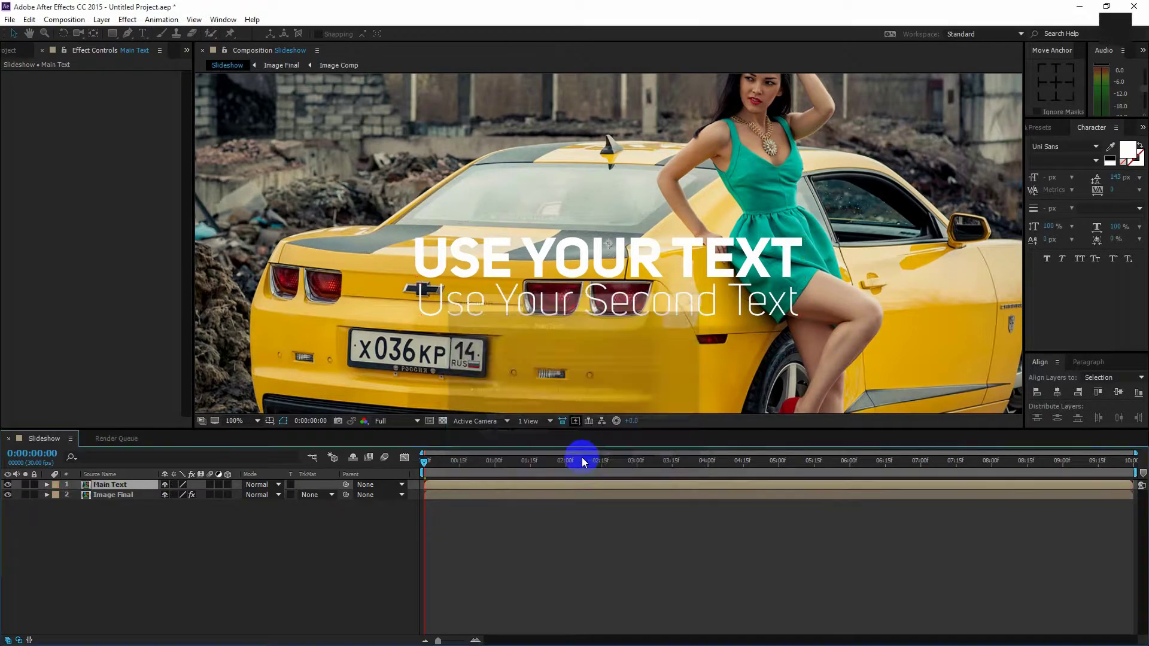
{"action": "left_click", "coordinate": [149, 577]}
{"action": "scroll", "coordinate": [560, 408], "scroll_direction": "down", "scroll_amount": 2}
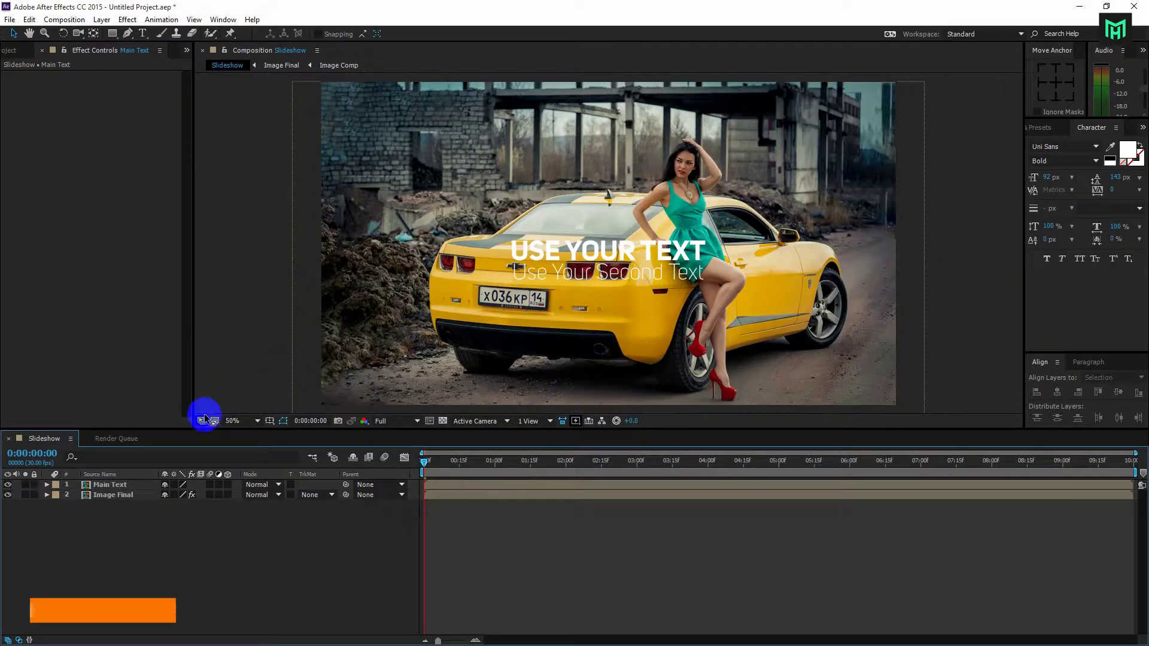
- Shrink the Main Text layer to 88% scale
{"action": "left_click", "coordinate": [128, 485]}
{"action": "key", "text": "p"}
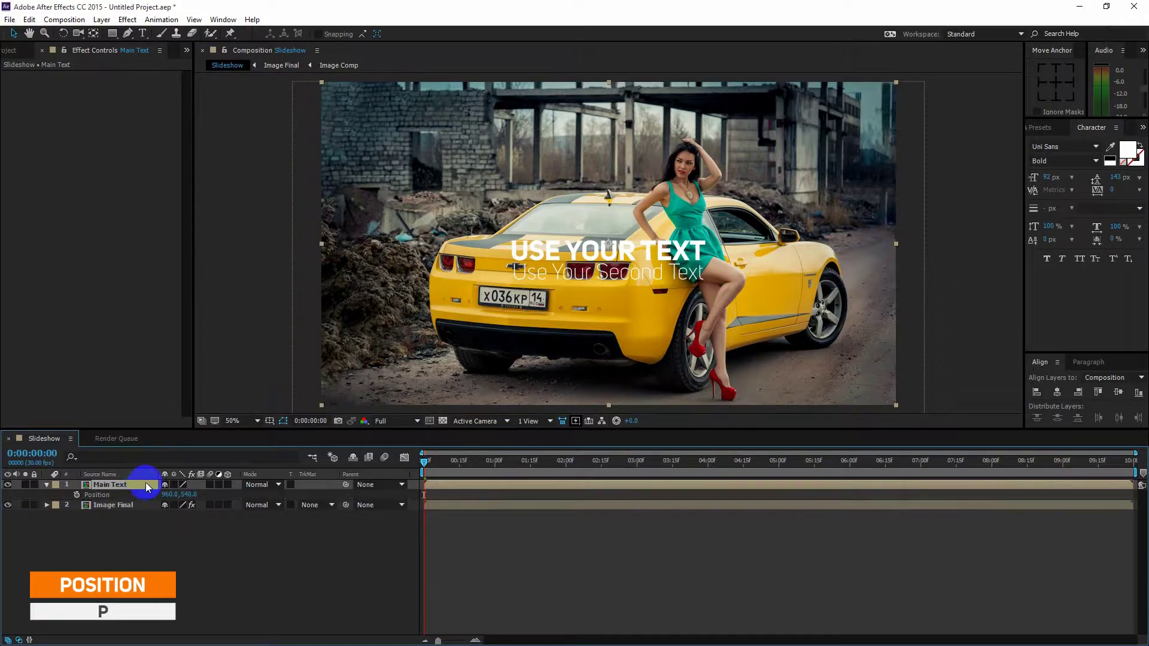
{"action": "left_click_drag", "start_coordinate": [189, 496], "coordinate": [206, 492]}
{"action": "left_click", "coordinate": [115, 486]}
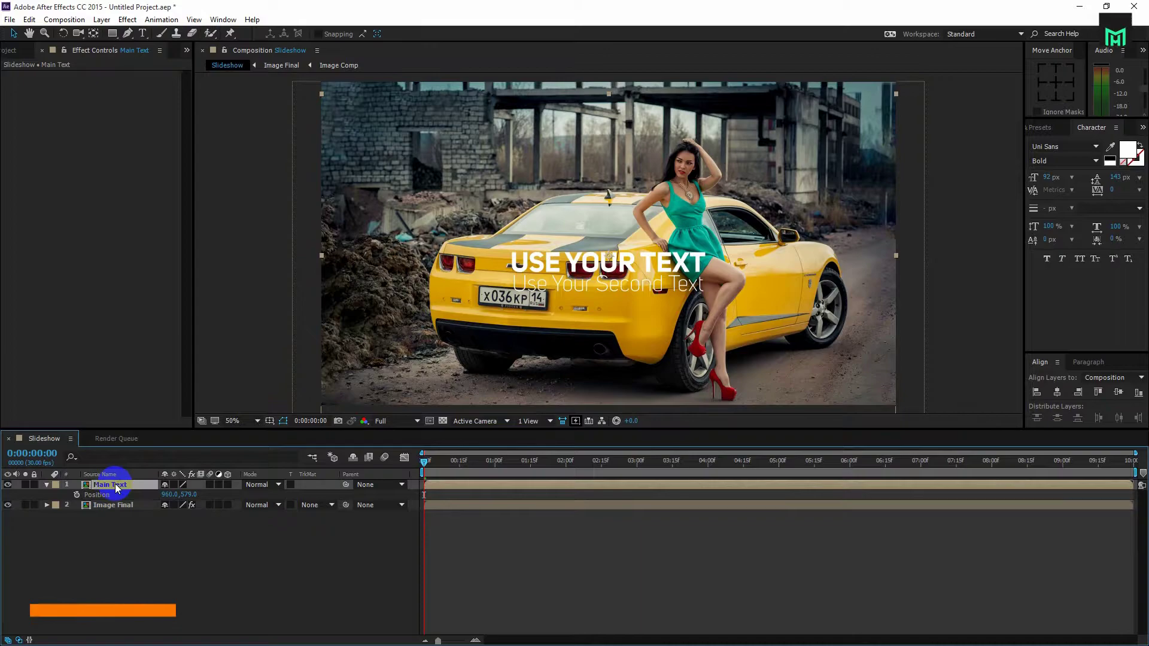
{"action": "key", "text": "s"}
{"action": "mouse_move", "coordinate": [186, 495]}
{"action": "left_mouse_down"}
{"action": "mouse_move", "coordinate": [171, 494]}
{"action": "mouse_move", "coordinate": [181, 495]}
{"action": "left_mouse_up"}
- Move Main Text to position 869, 1126, just below the visible frame
{"action": "left_click", "coordinate": [115, 486]}
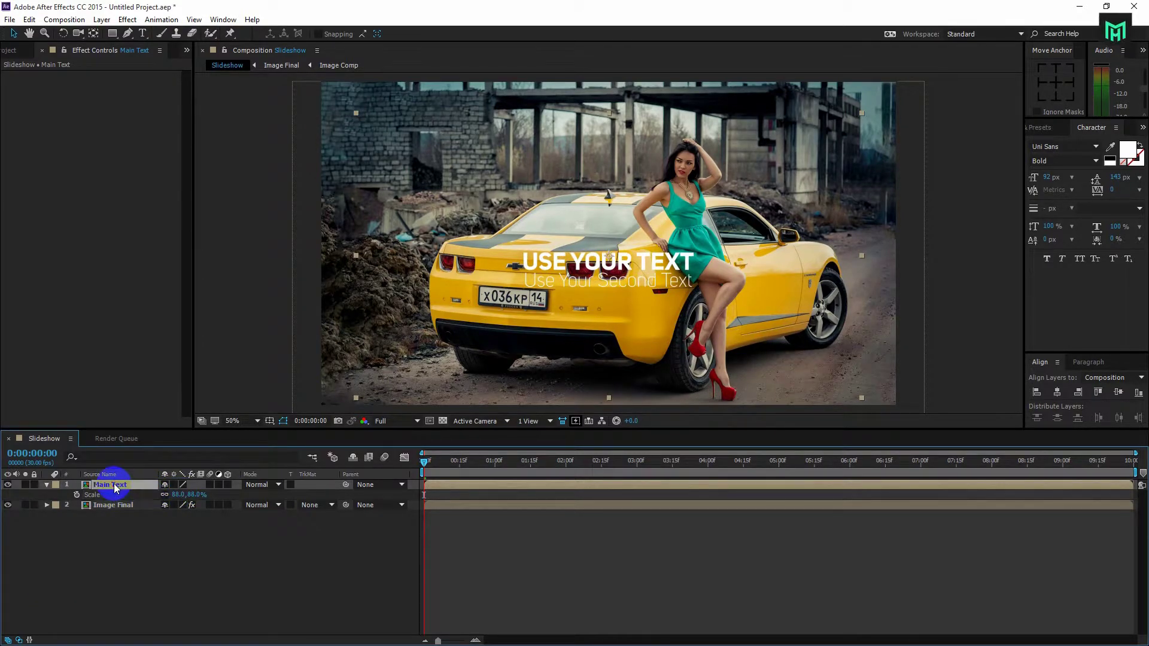
{"action": "key", "text": "p"}
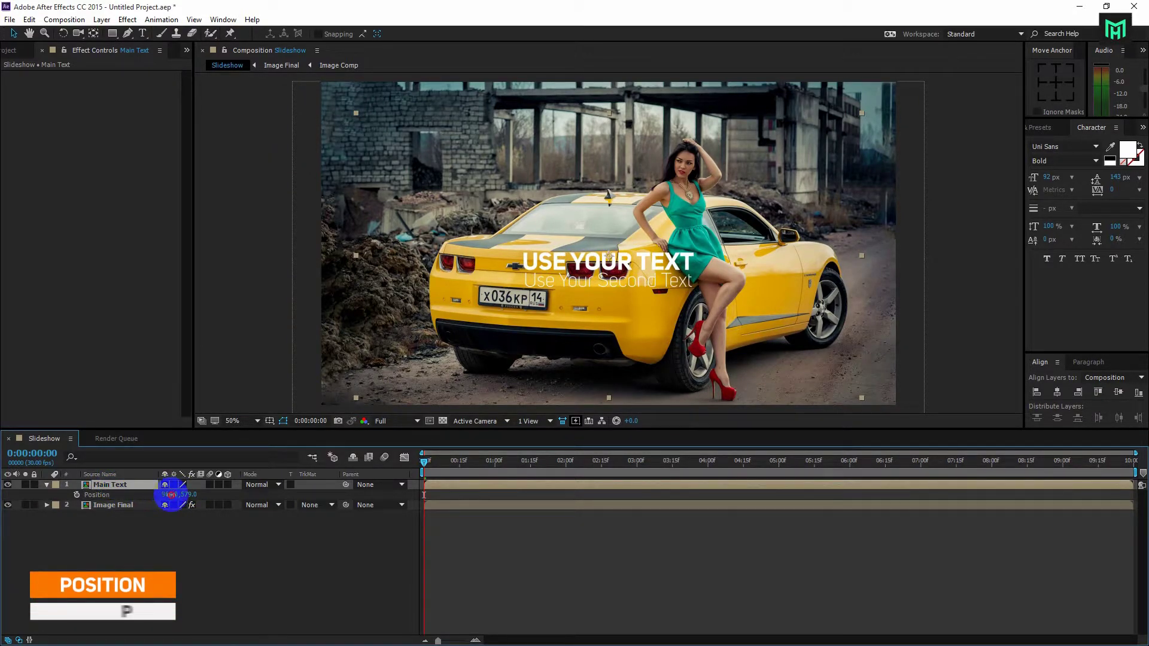
{"action": "left_click_drag", "start_coordinate": [167, 494], "coordinate": [114, 503]}
{"action": "left_click", "coordinate": [132, 482]}
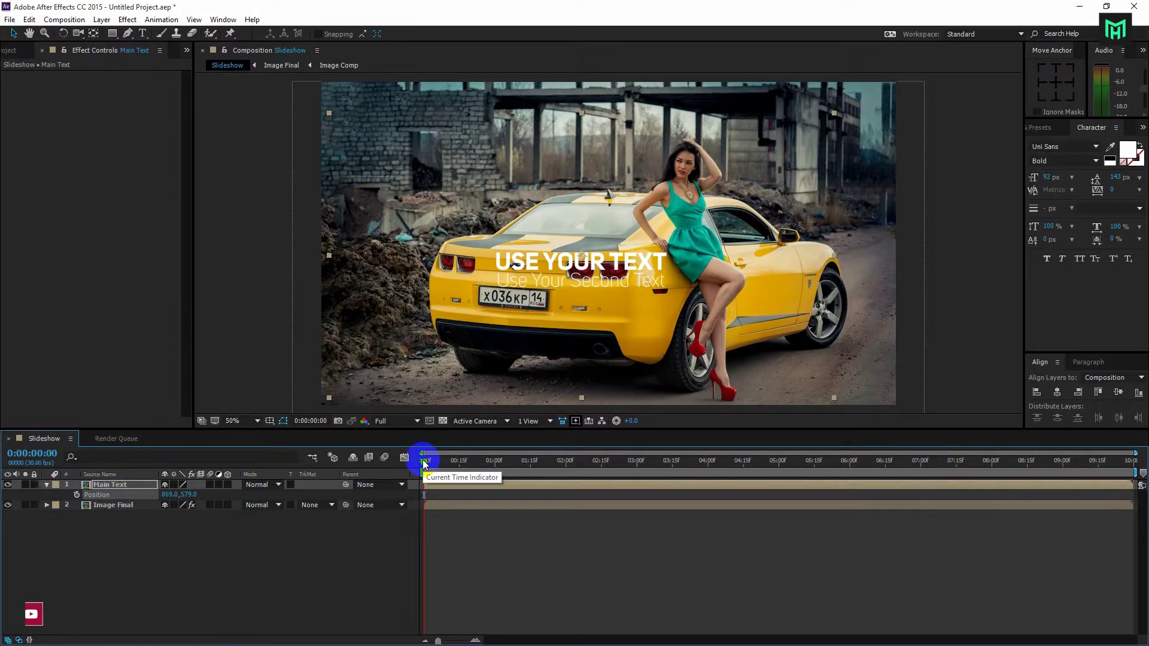
{"action": "left_click_drag", "start_coordinate": [182, 494], "coordinate": [496, 512]}
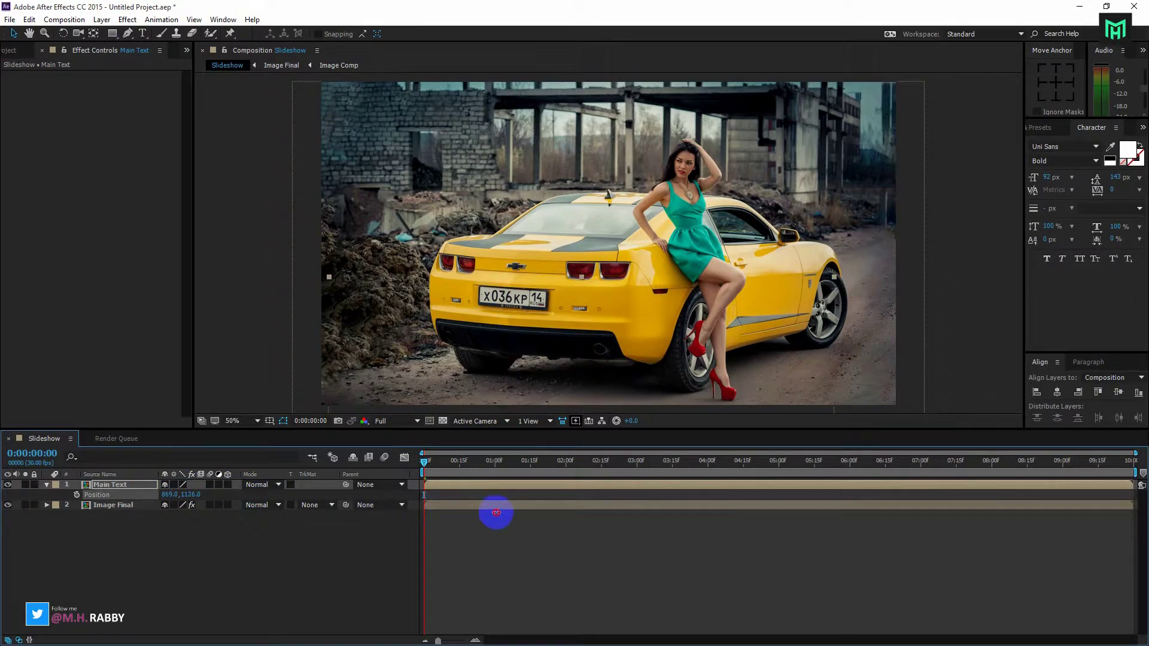
- Keyframe Main Text's Position so the titles slide up into frame by 5 seconds
{"action": "left_click", "coordinate": [77, 494]}
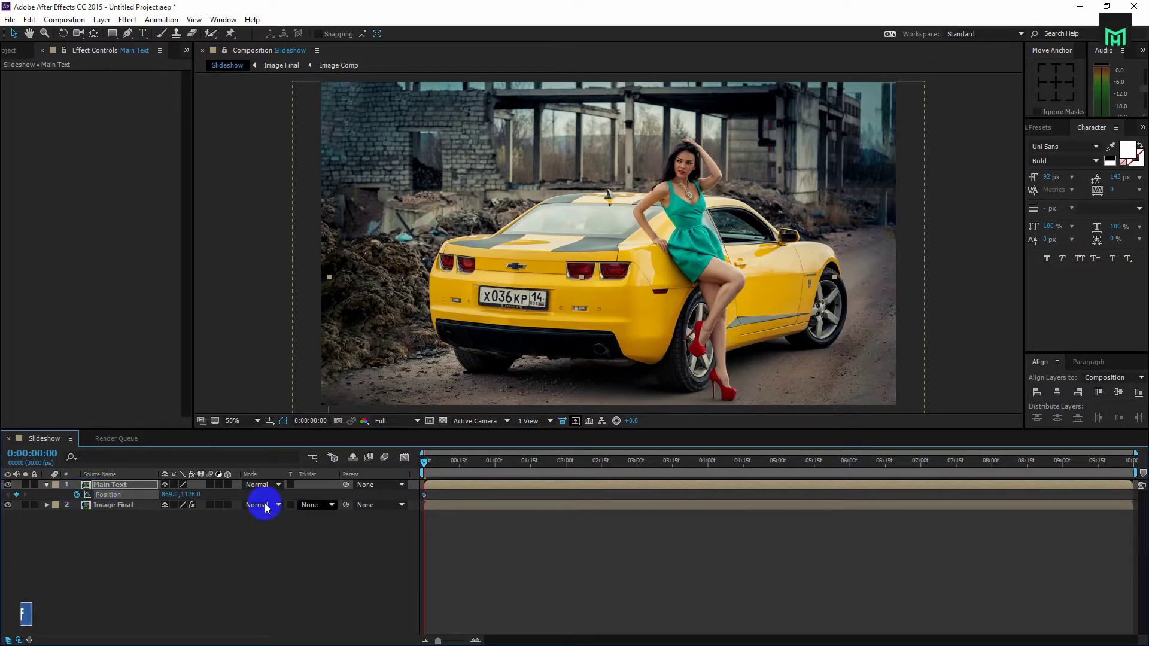
{"action": "left_click_drag", "start_coordinate": [463, 465], "coordinate": [781, 469]}
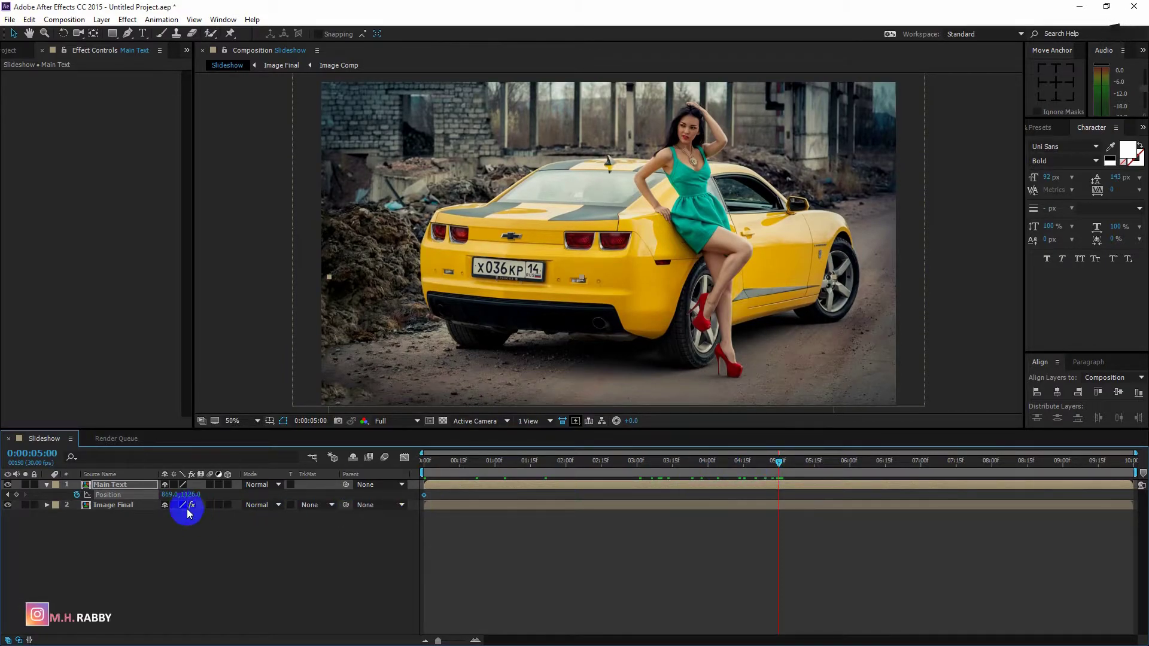
{"action": "left_click_drag", "start_coordinate": [195, 494], "coordinate": [107, 494]}
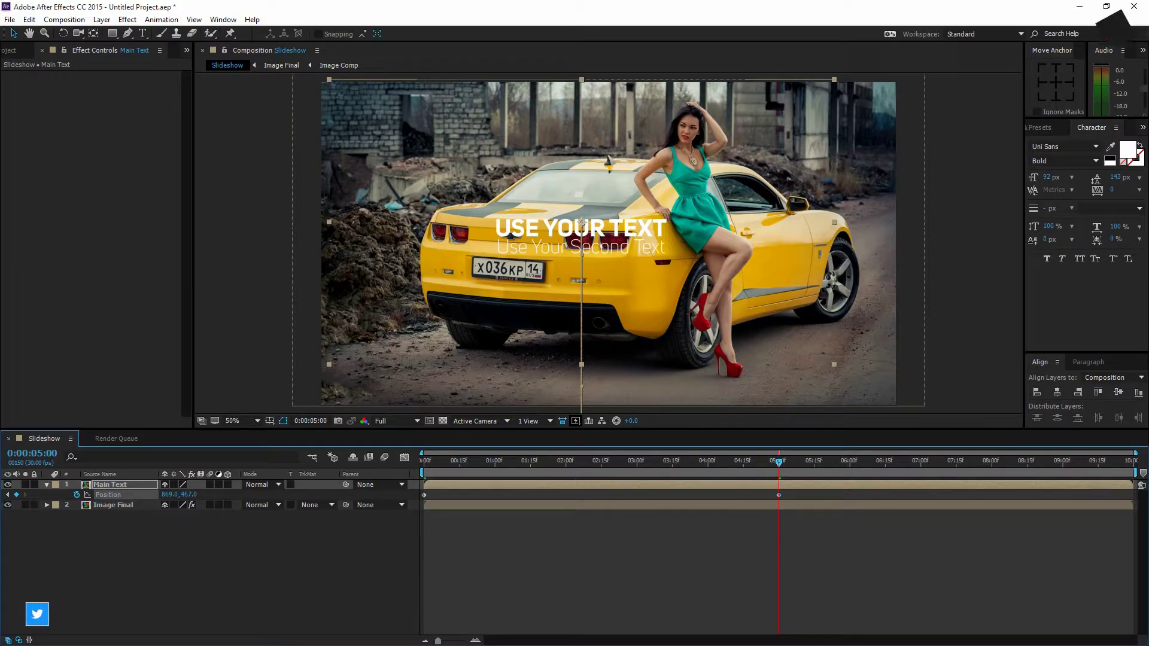
{"action": "left_click", "coordinate": [139, 562]}
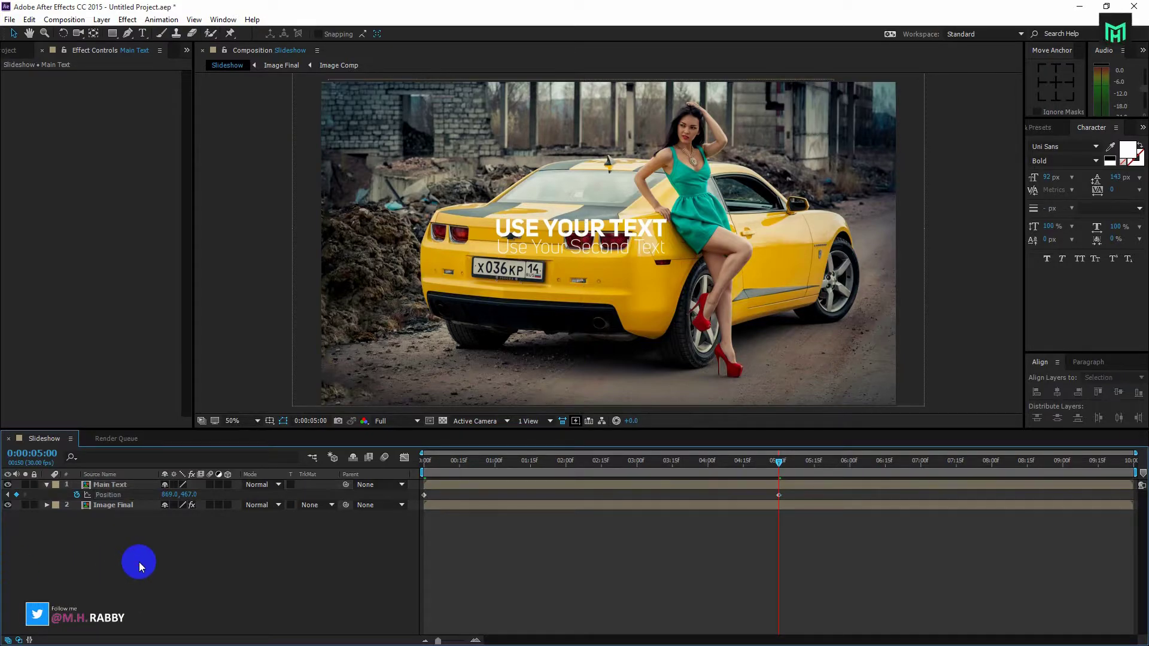
{"action": "left_click_drag", "start_coordinate": [584, 472], "coordinate": [351, 464]}
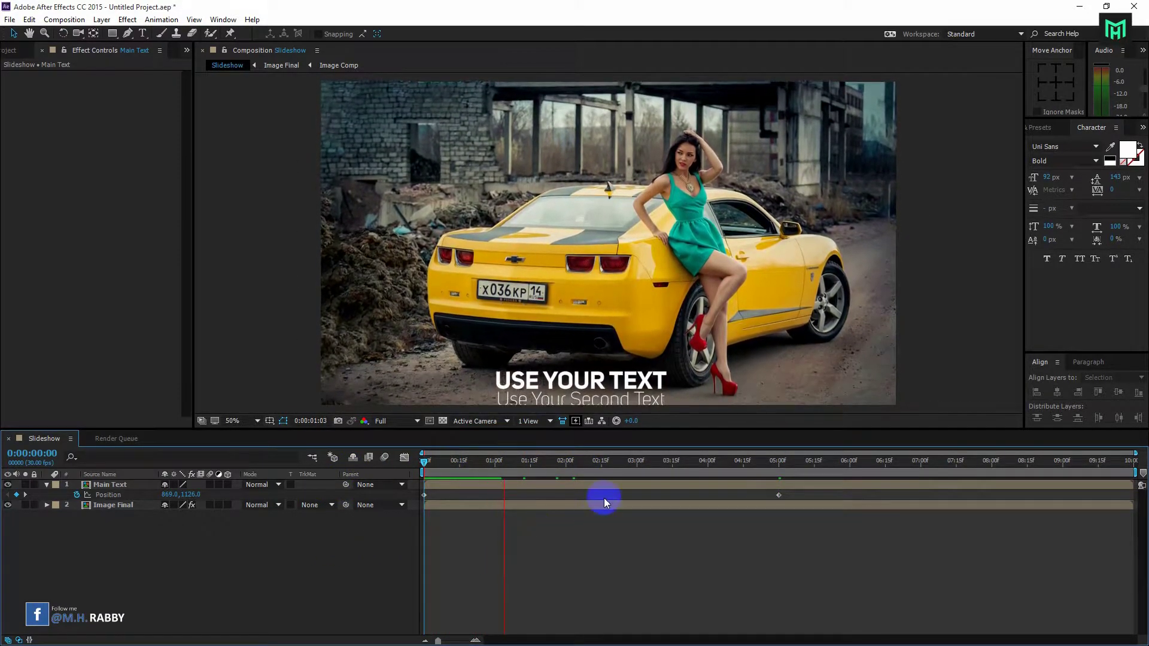
{"action": "left_click_drag", "start_coordinate": [519, 473], "coordinate": [625, 479]}
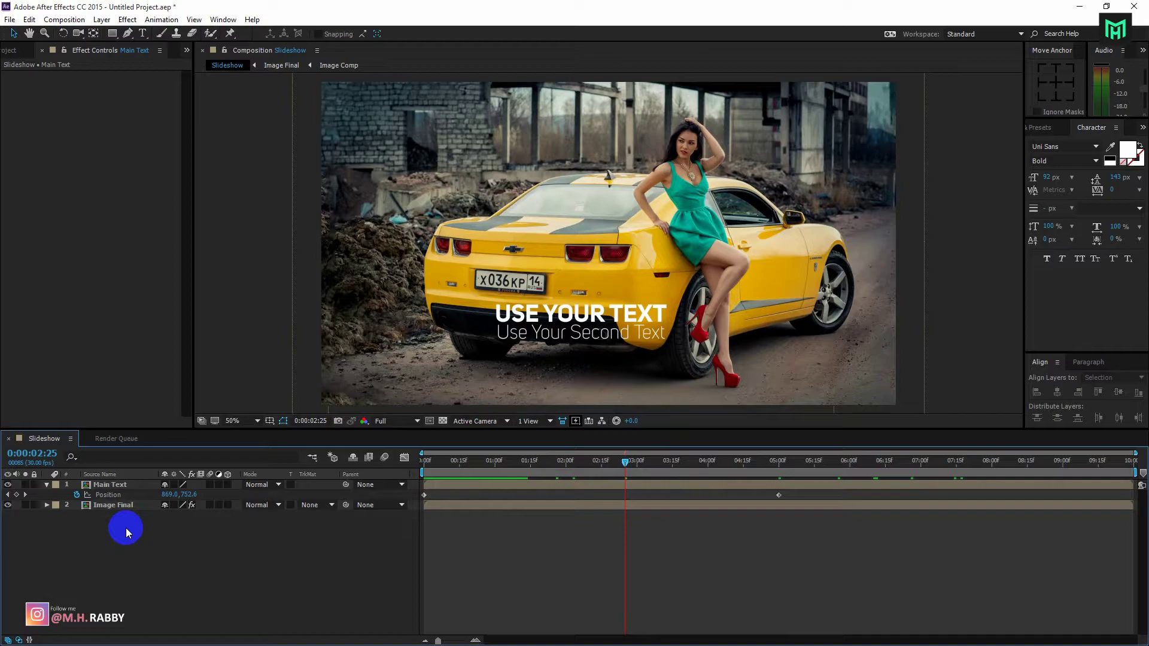
- Collapse and deselect Main Text, then select the dust footage in the Project panel
{"action": "left_click", "coordinate": [114, 494]}
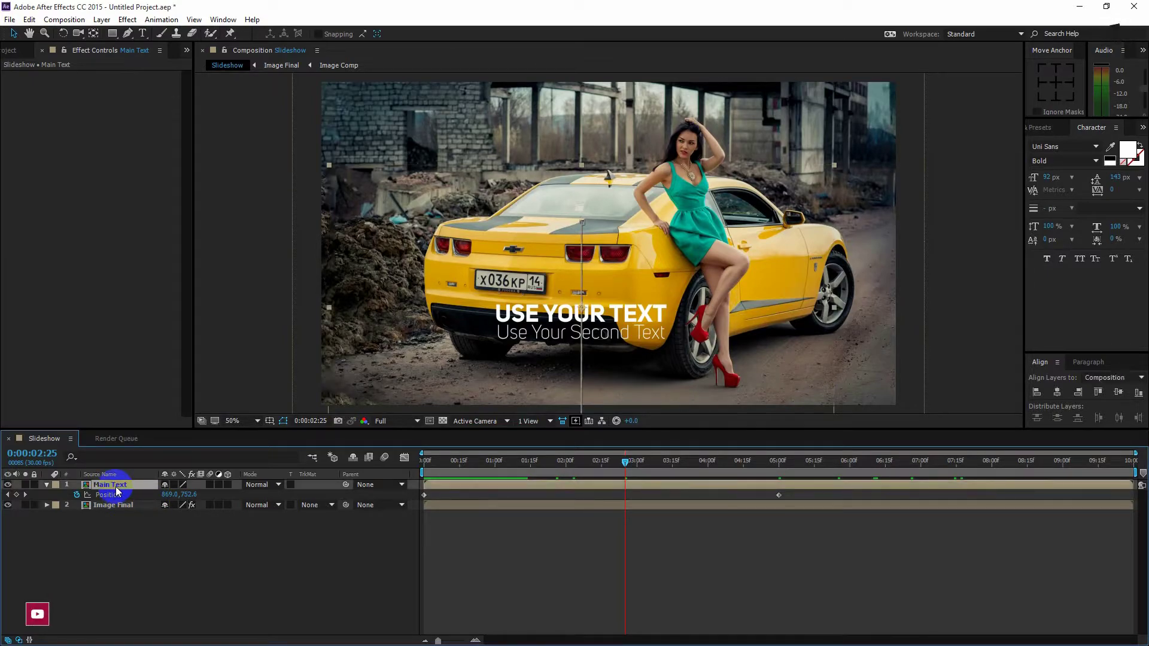
{"action": "left_click", "coordinate": [47, 484]}
{"action": "left_click", "coordinate": [106, 526]}
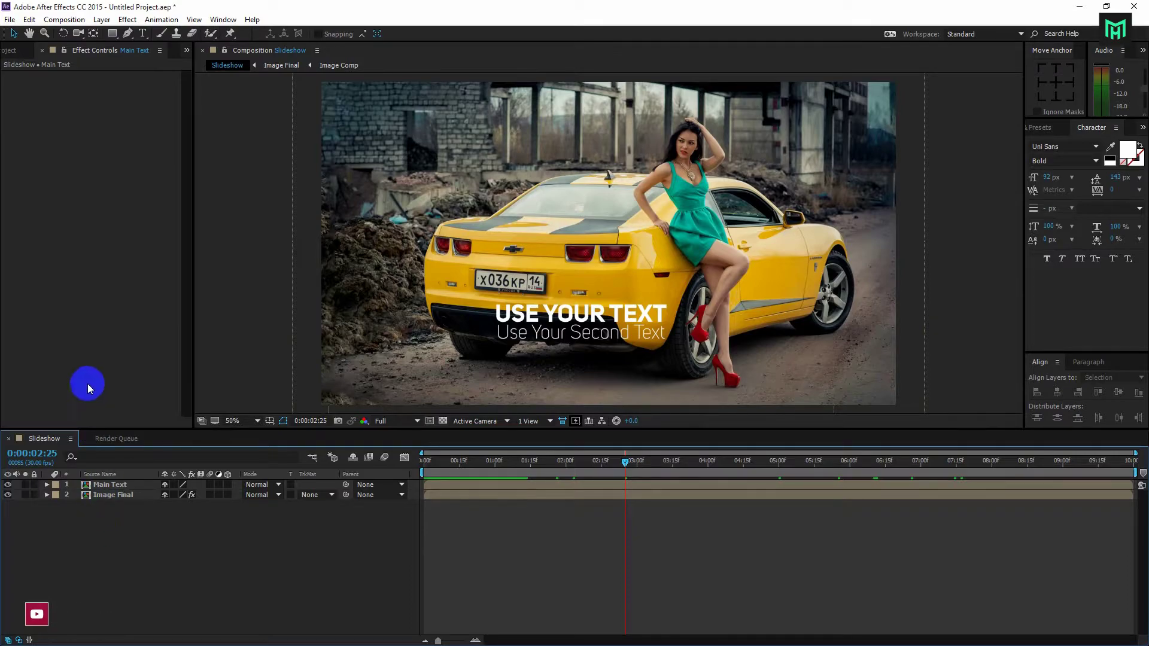
{"action": "left_click", "coordinate": [17, 53]}
{"action": "left_click", "coordinate": [46, 171]}
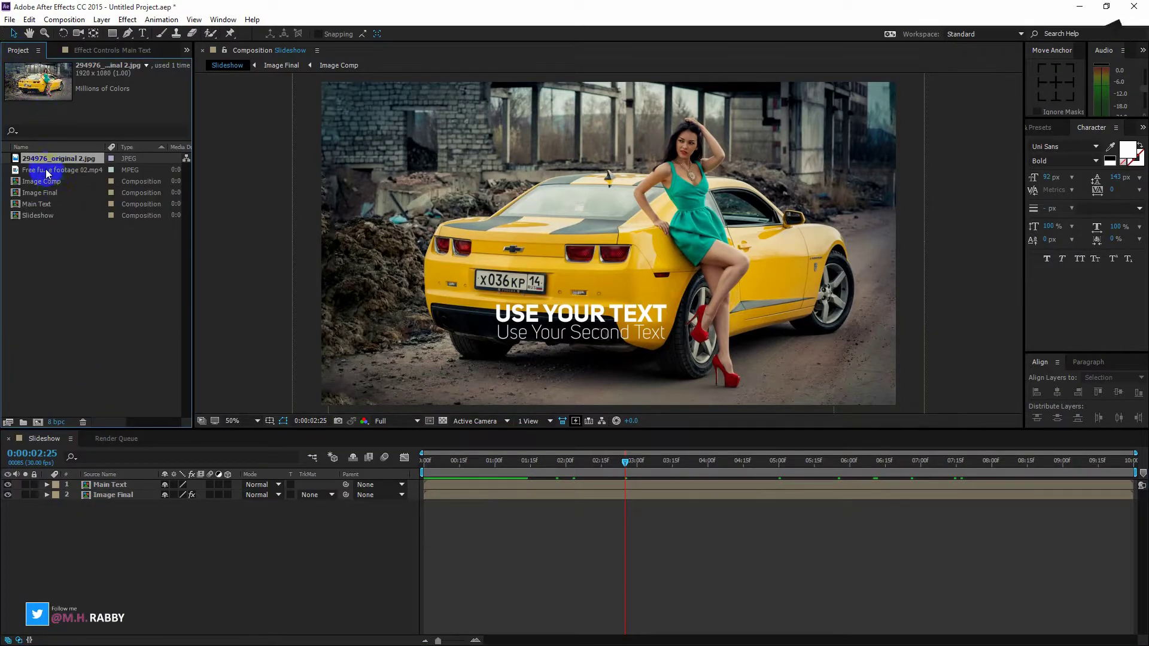
- Add the dust footage as the top layer of Slideshow and scale it to fill the frame
{"action": "left_click_drag", "start_coordinate": [45, 172], "coordinate": [74, 488]}
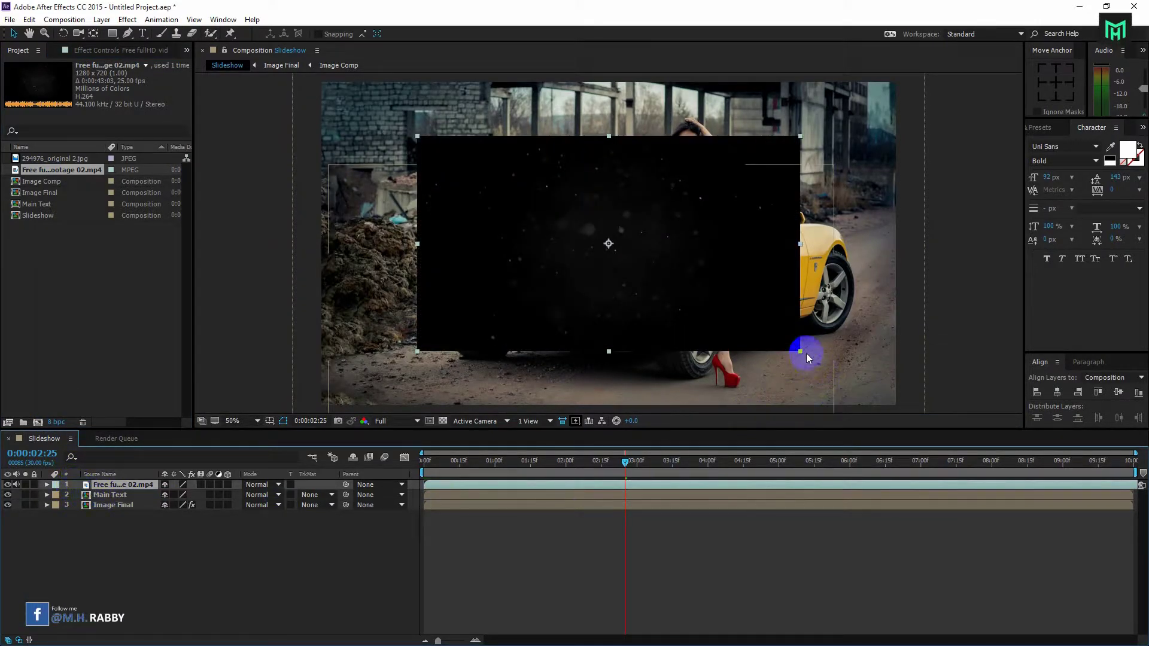
{"action": "left_click_drag", "start_coordinate": [800, 352], "coordinate": [899, 409]}
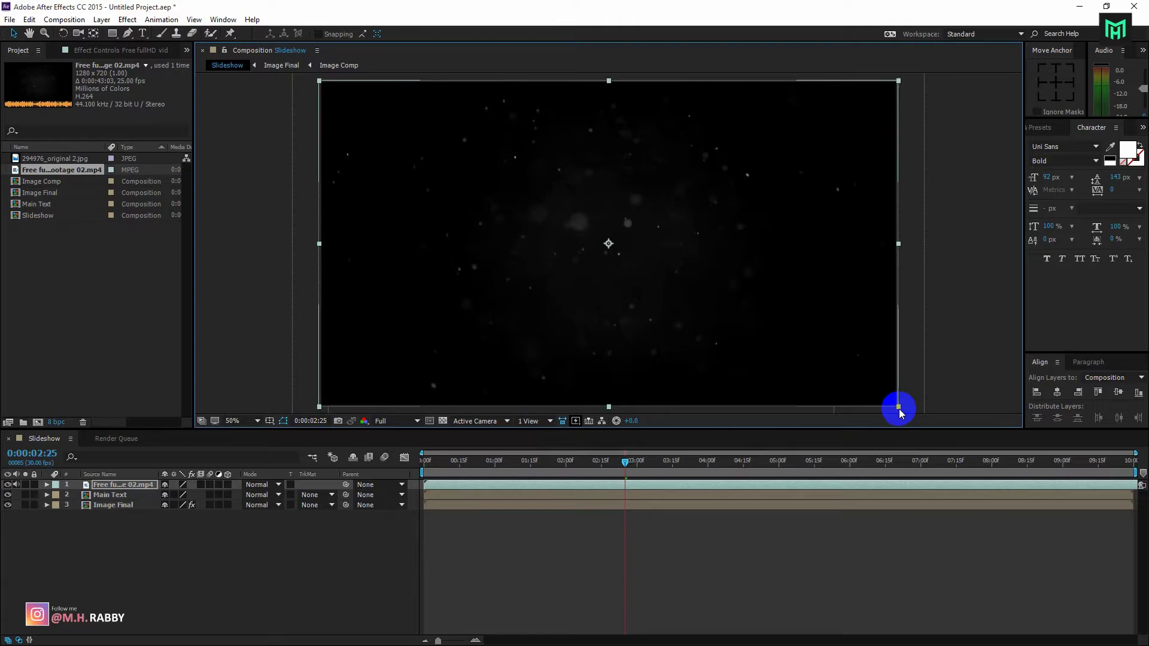
{"action": "left_click", "coordinate": [210, 585]}
- Blend the dust layer with Add mode and preview the result from near the start
{"action": "left_click", "coordinate": [273, 494]}
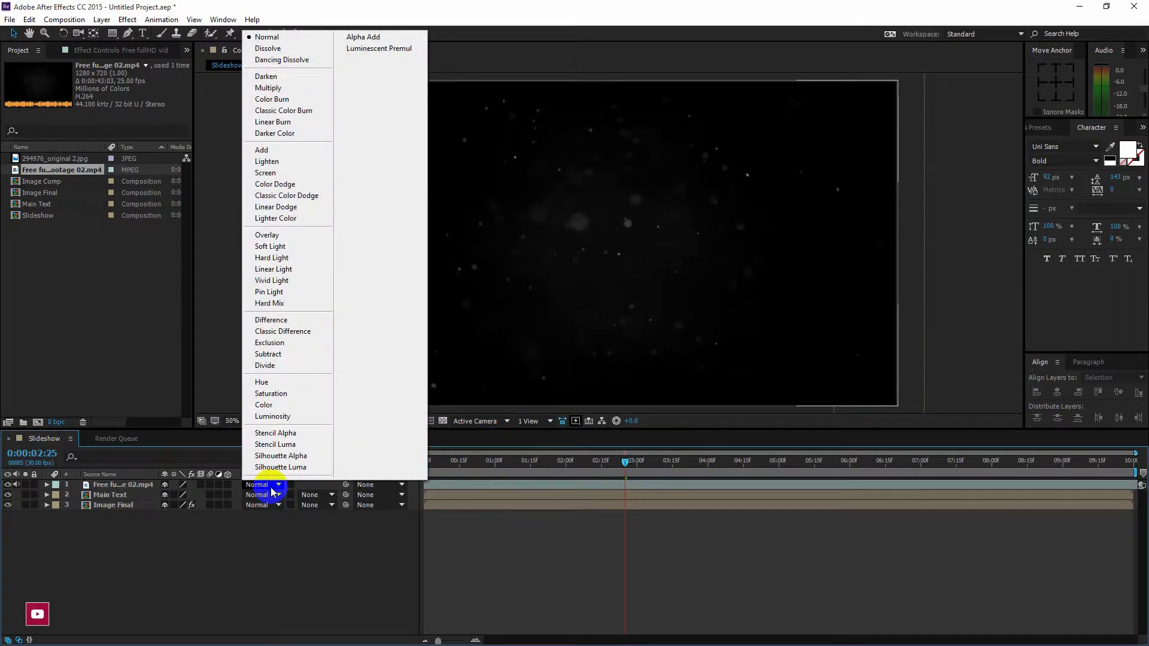
{"action": "left_click", "coordinate": [259, 149]}
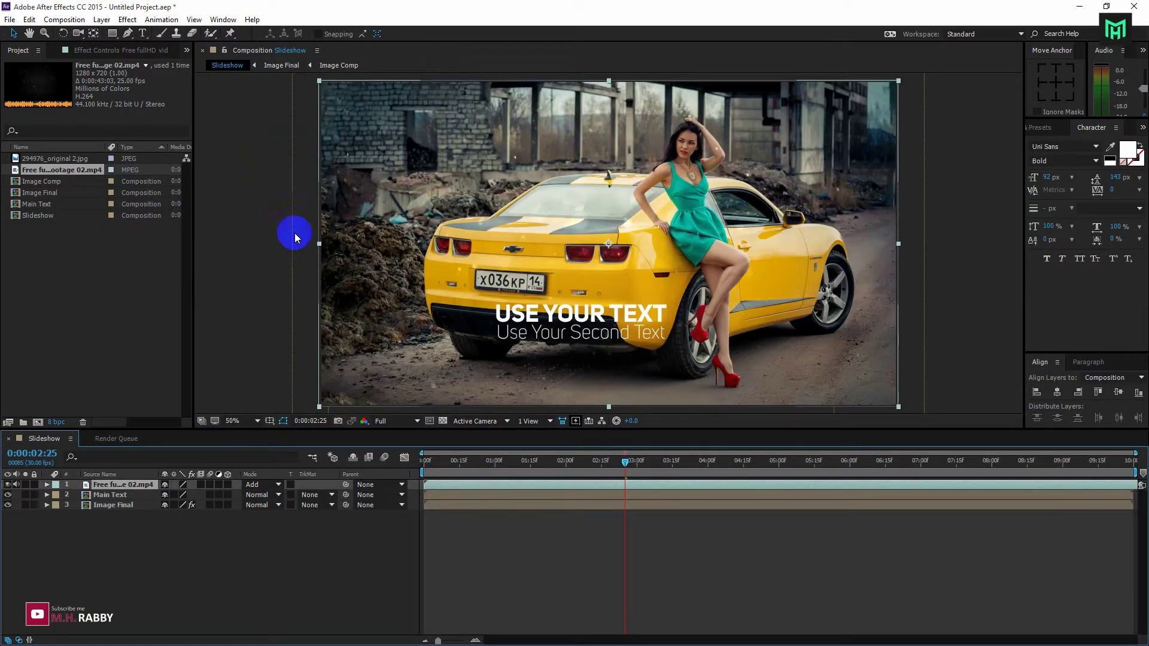
{"action": "left_click_drag", "start_coordinate": [505, 462], "coordinate": [422, 471]}
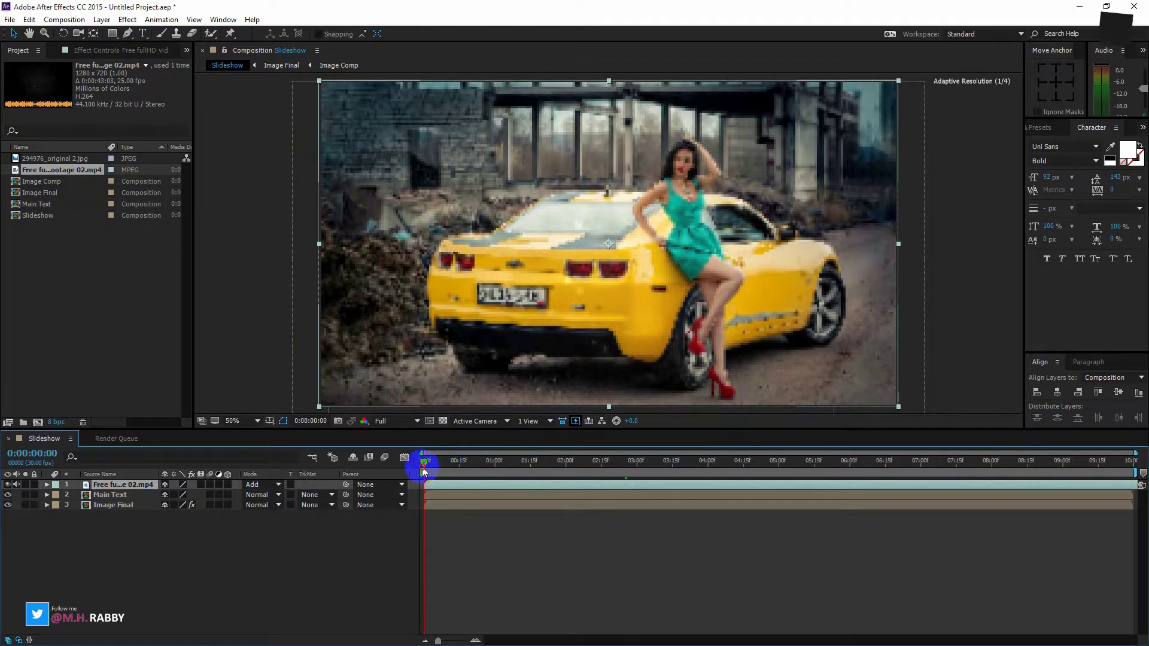
{"action": "key", "text": "space"}
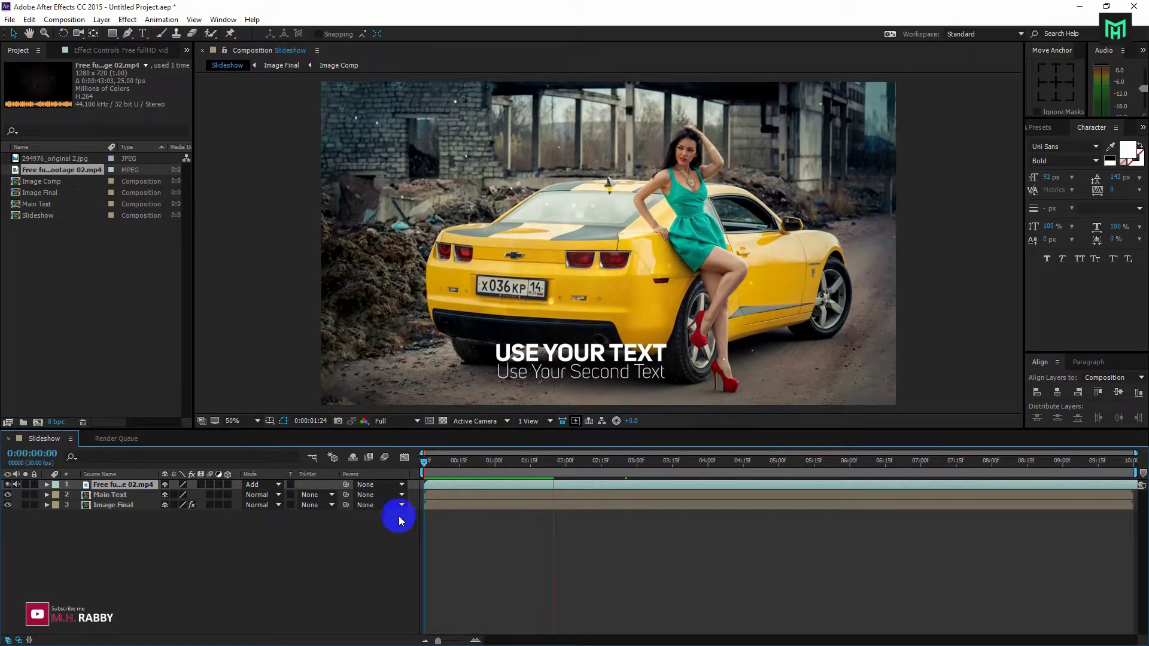
{"action": "left_click_drag", "start_coordinate": [483, 462], "coordinate": [488, 504]}
- Duplicate Image Final, move the copy to the top, and remove its Brightness & Contrast
{"action": "key", "text": "Home"}
{"action": "left_click", "coordinate": [114, 505]}
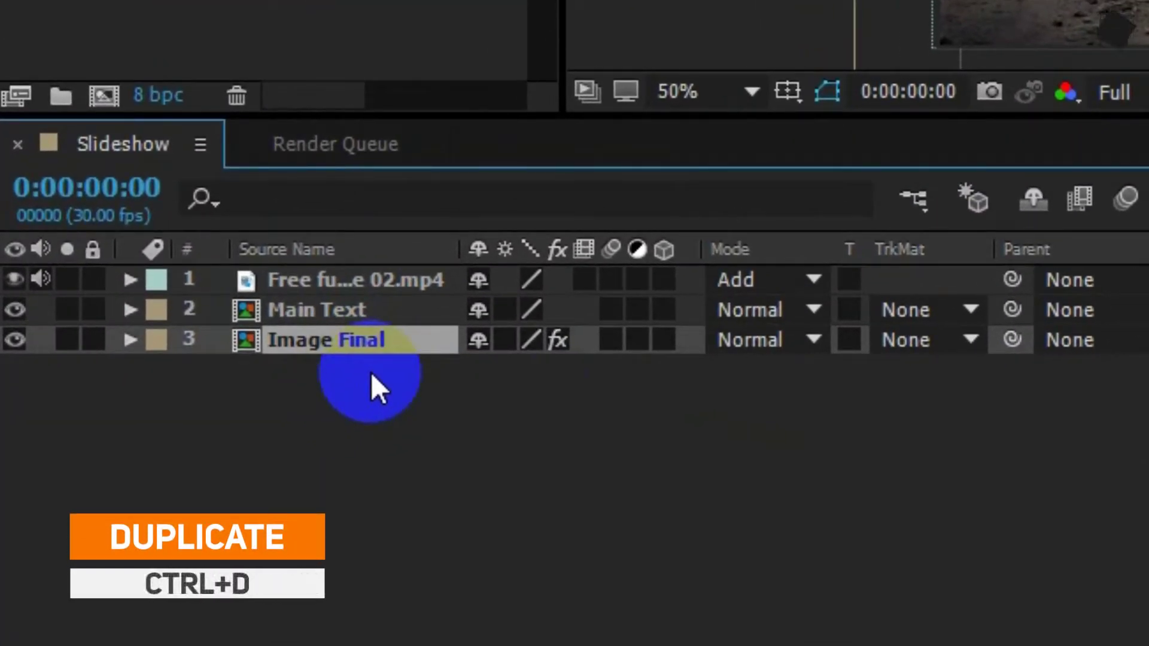
{"action": "key", "text": "ctrl+d"}
{"action": "left_click_drag", "start_coordinate": [336, 327], "coordinate": [346, 286]}
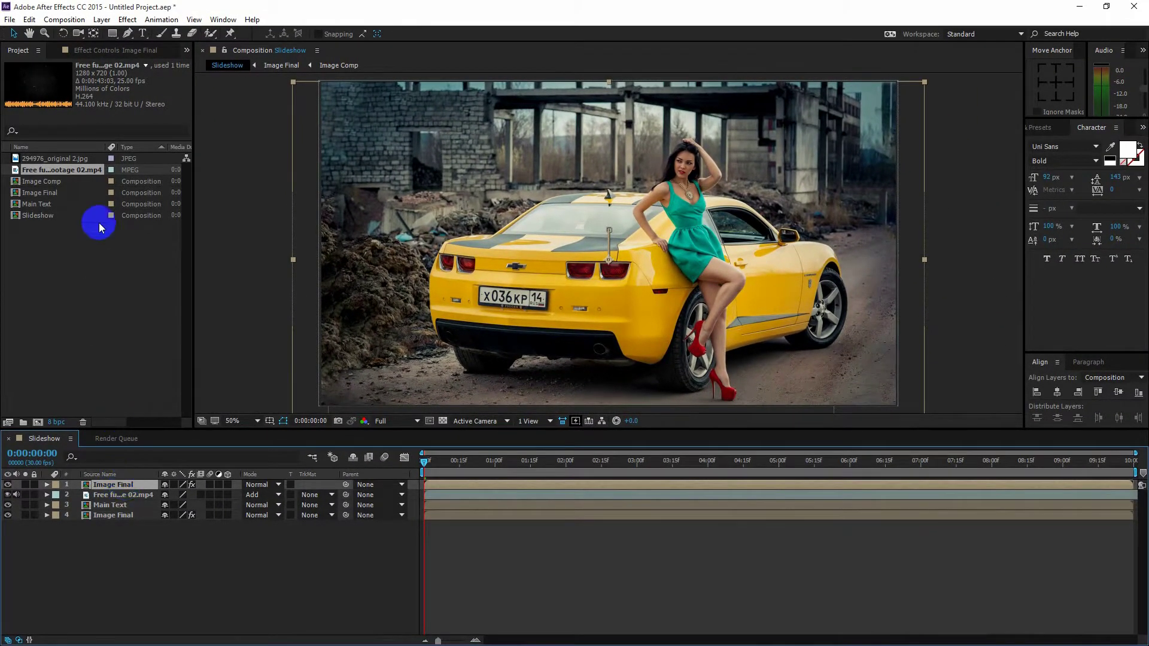
{"action": "left_click", "coordinate": [89, 49]}
{"action": "left_click", "coordinate": [42, 77]}
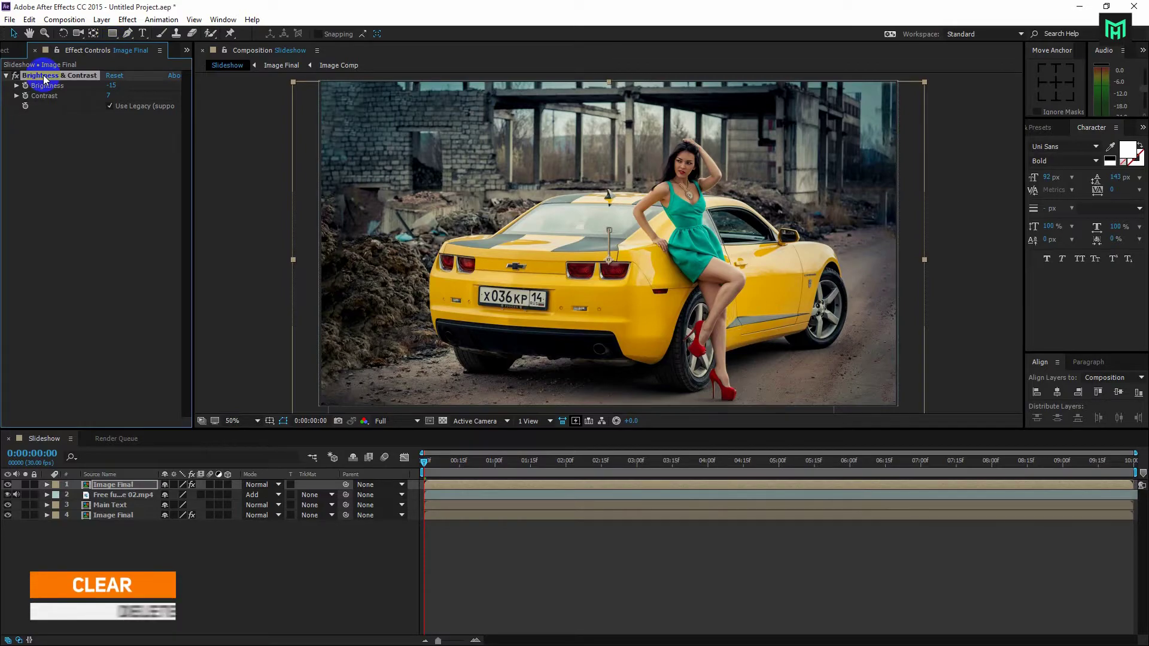
{"action": "key", "text": "Delete"}
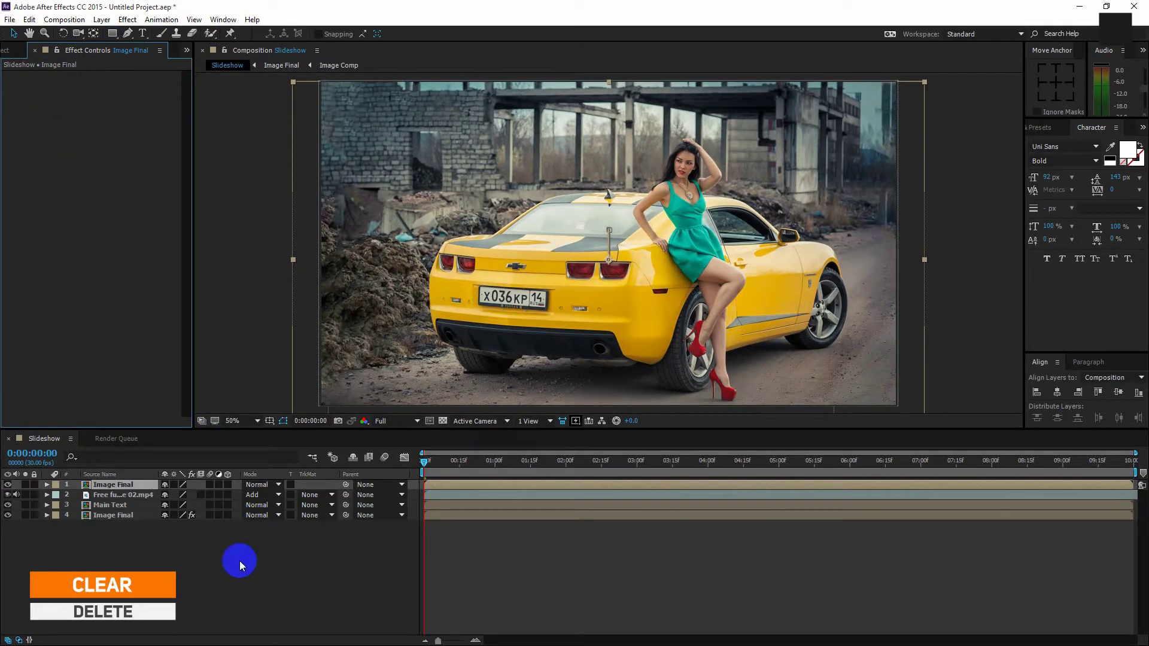
- Keyframe the copy's Scale at 110% at the start and 115% at 0:00:09:29
{"action": "left_click", "coordinate": [239, 565]}
{"action": "left_click", "coordinate": [1043, 127]}
{"action": "left_click", "coordinate": [114, 485]}
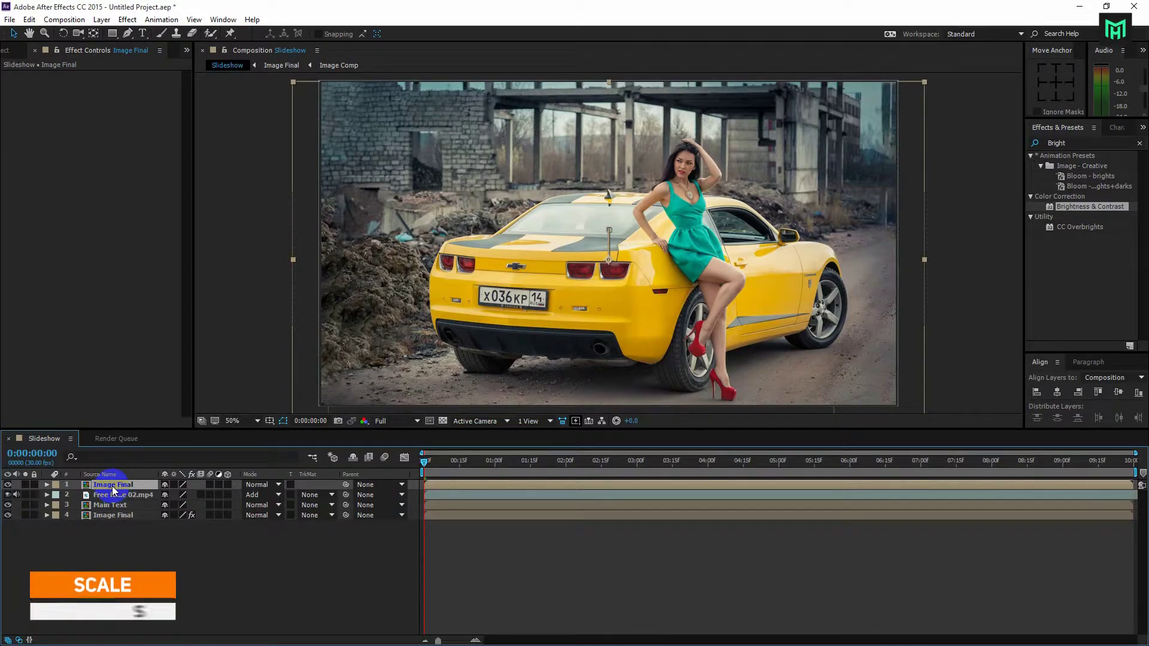
{"action": "key", "text": "s"}
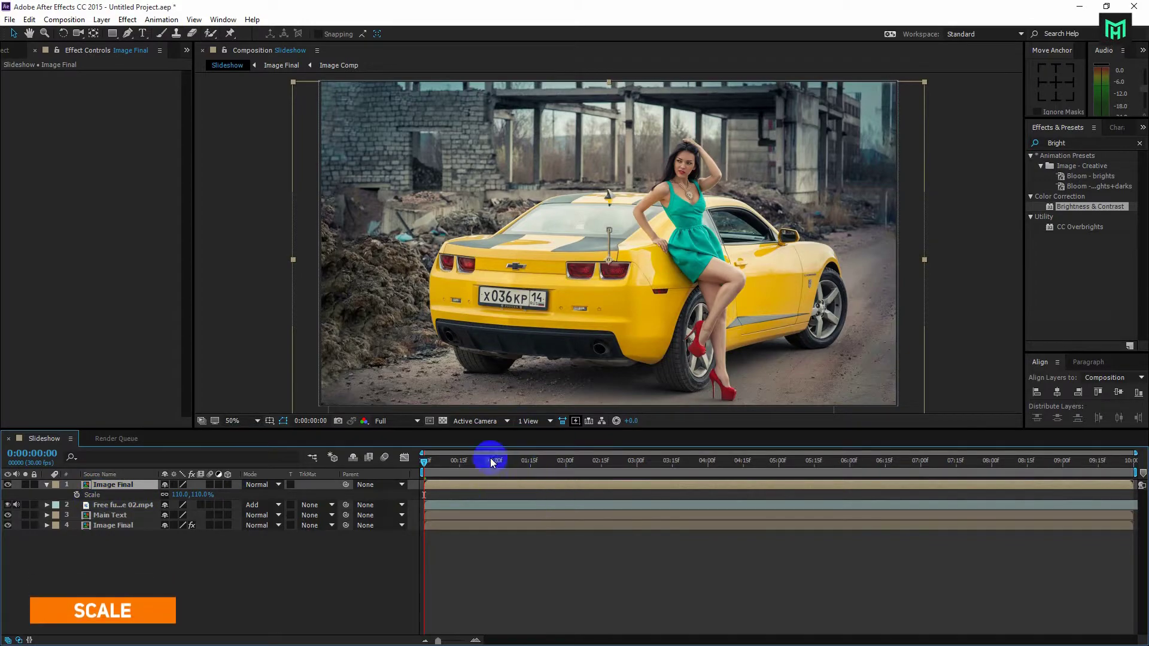
{"action": "mouse_move", "coordinate": [439, 461]}
{"action": "left_mouse_down"}
{"action": "mouse_move", "coordinate": [477, 473]}
{"action": "mouse_move", "coordinate": [423, 464]}
{"action": "left_mouse_up"}
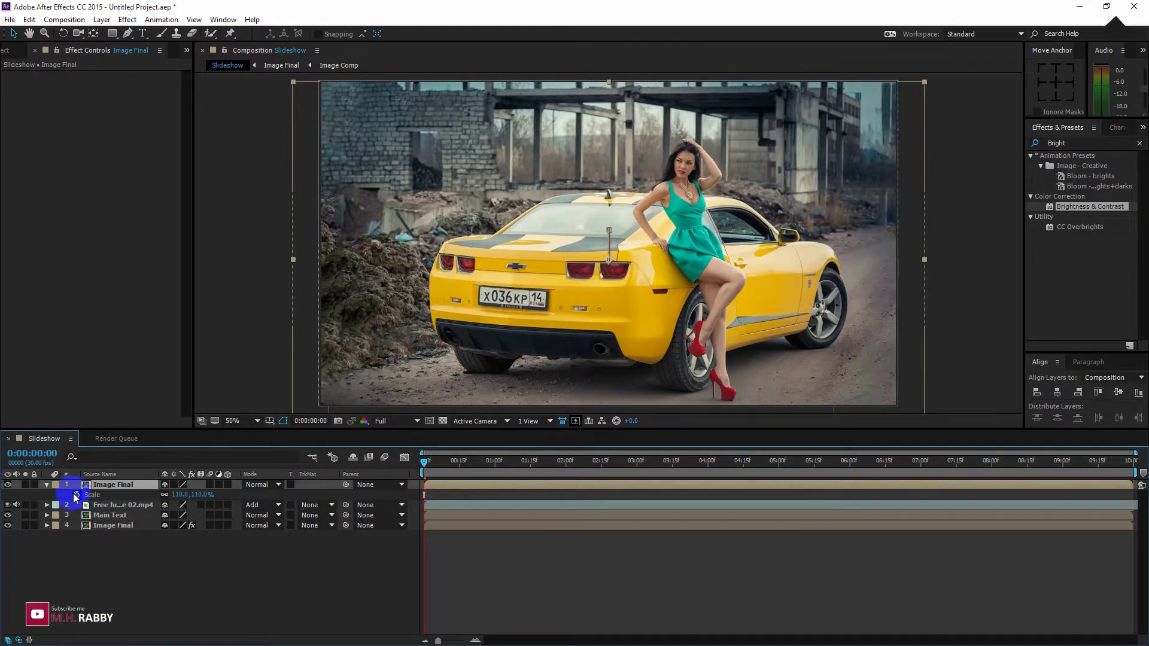
{"action": "left_click", "coordinate": [411, 473]}
{"action": "left_click_drag", "start_coordinate": [441, 466], "coordinate": [1131, 469]}
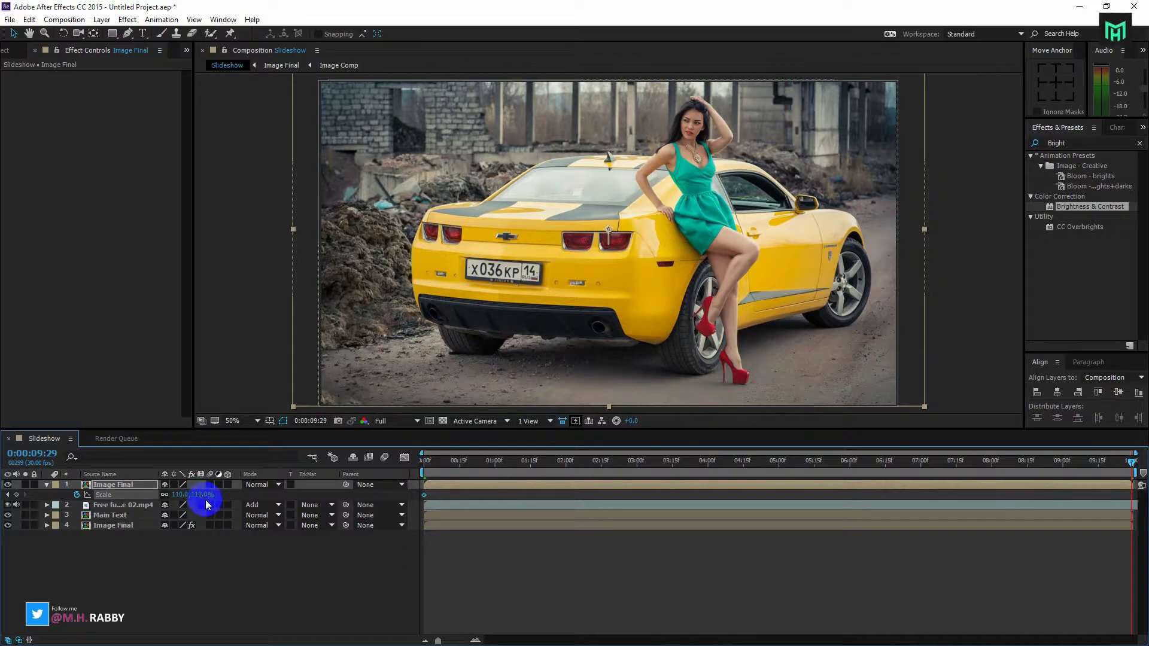
{"action": "left_click_drag", "start_coordinate": [202, 497], "coordinate": [202, 497]}
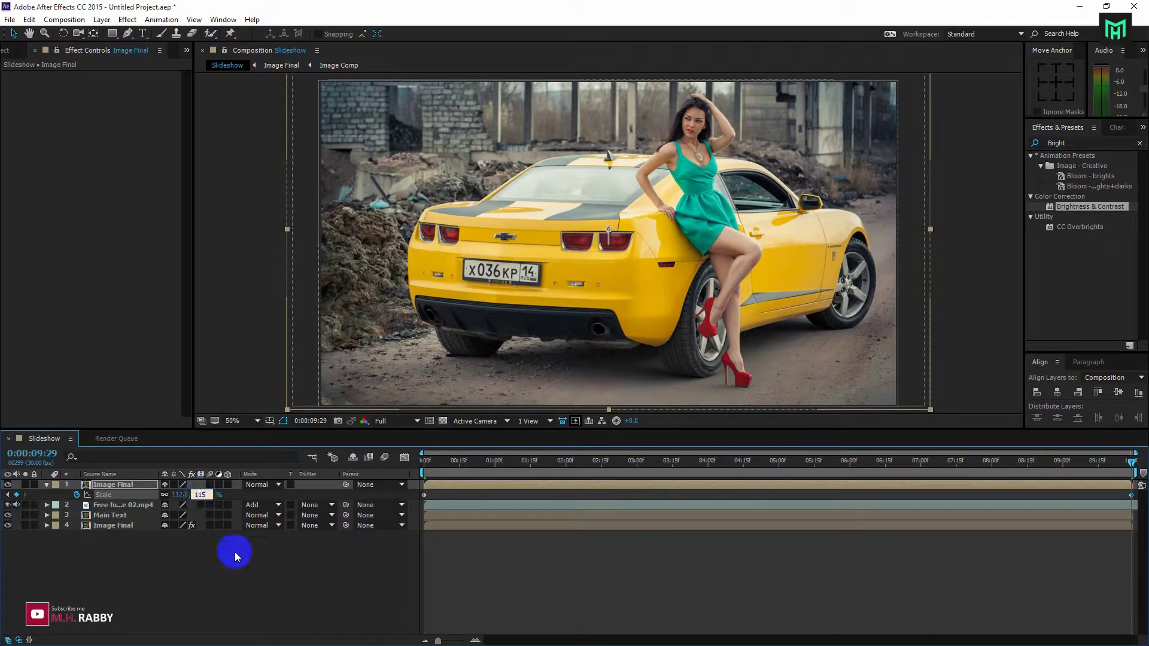
{"action": "key", "text": "Return"}
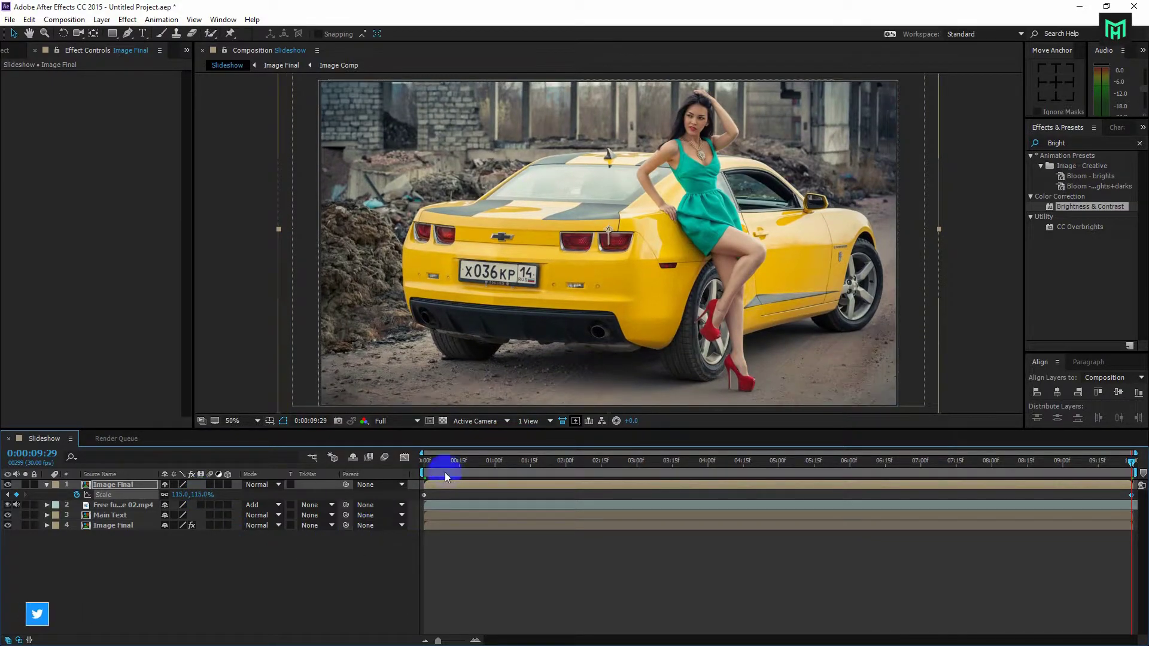
- Scrub back to check the zoom midway at 0:00:05:22
{"action": "left_click_drag", "start_coordinate": [444, 472], "coordinate": [401, 551]}
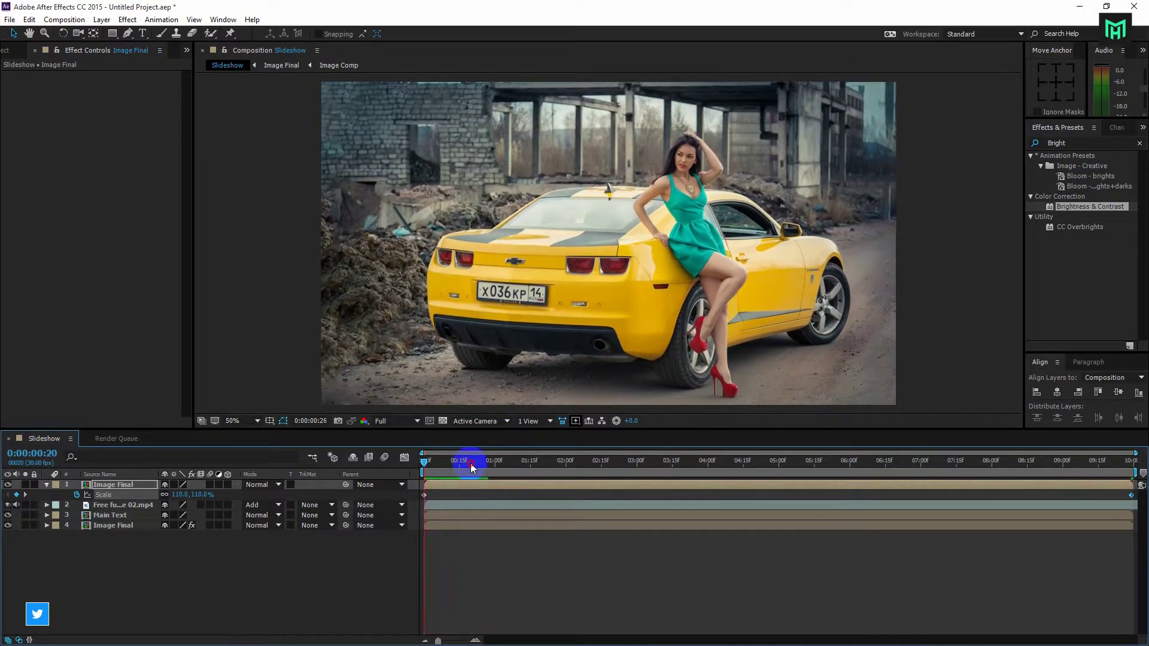
{"action": "left_click_drag", "start_coordinate": [470, 463], "coordinate": [831, 477]}
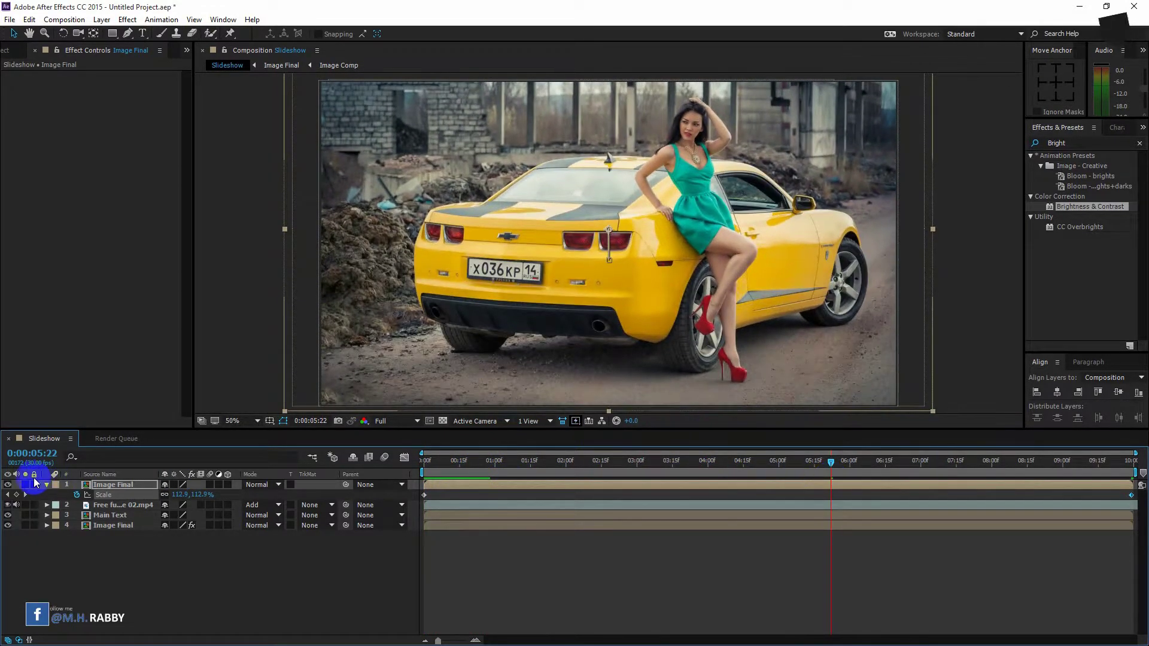
{"action": "left_click", "coordinate": [103, 487]}
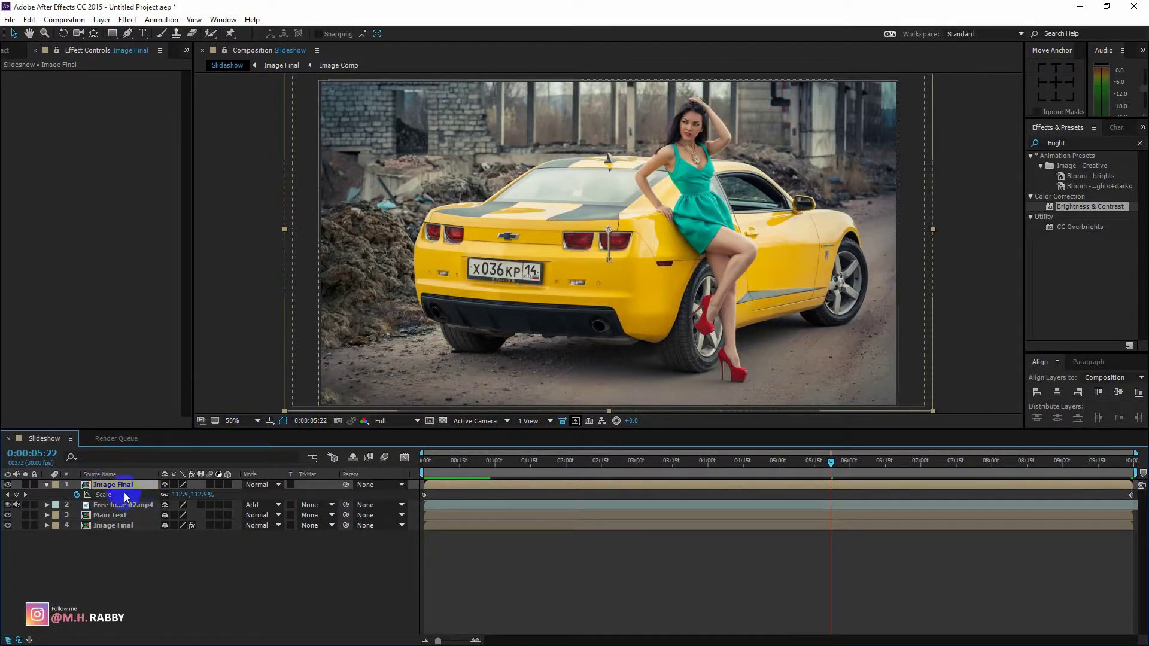
{"action": "left_click", "coordinate": [48, 489]}
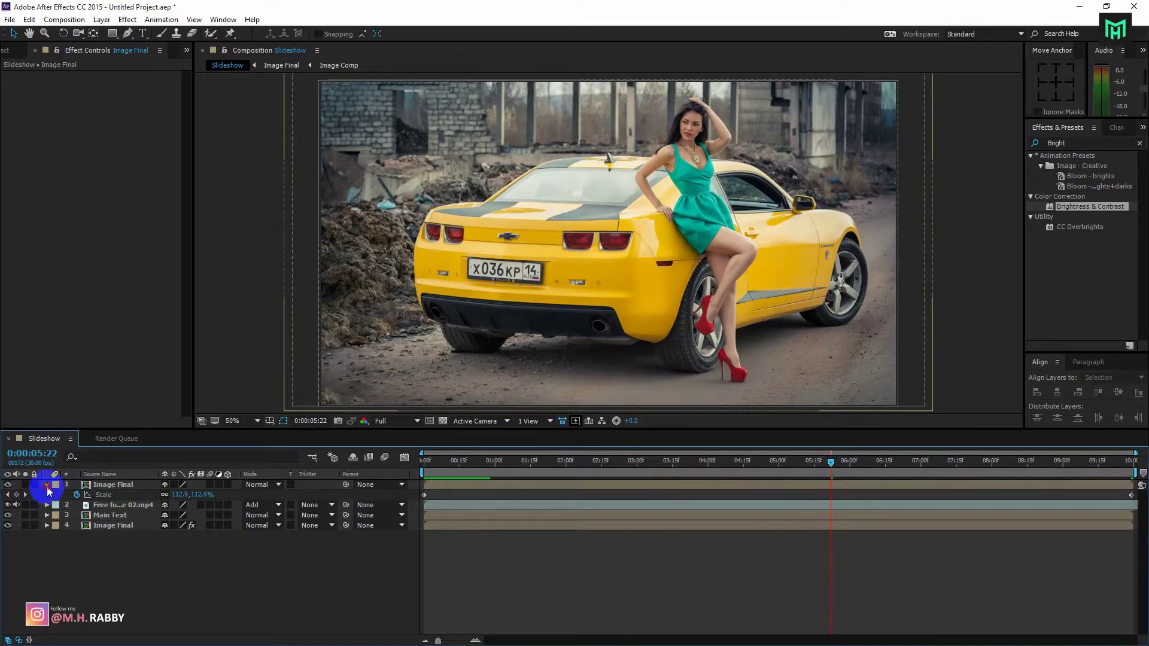
- Draw a thin rectangular mask along the frame's top edge on the top Image Final layer
{"action": "left_click", "coordinate": [47, 484]}
{"action": "left_click", "coordinate": [99, 486]}
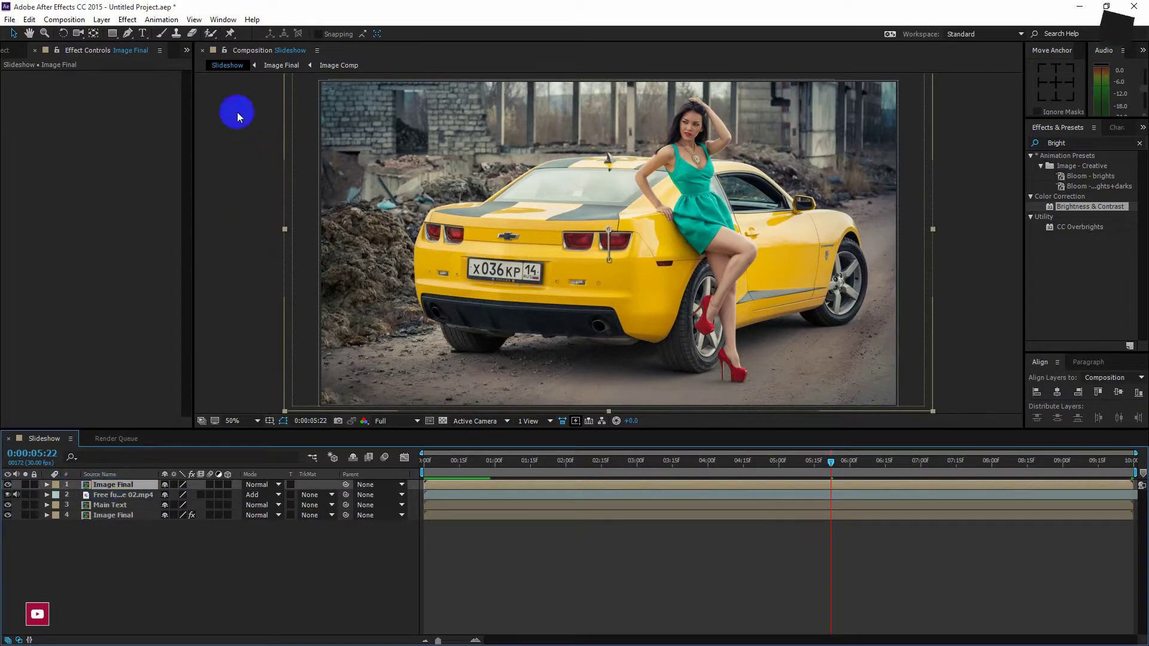
{"action": "left_click", "coordinate": [112, 34]}
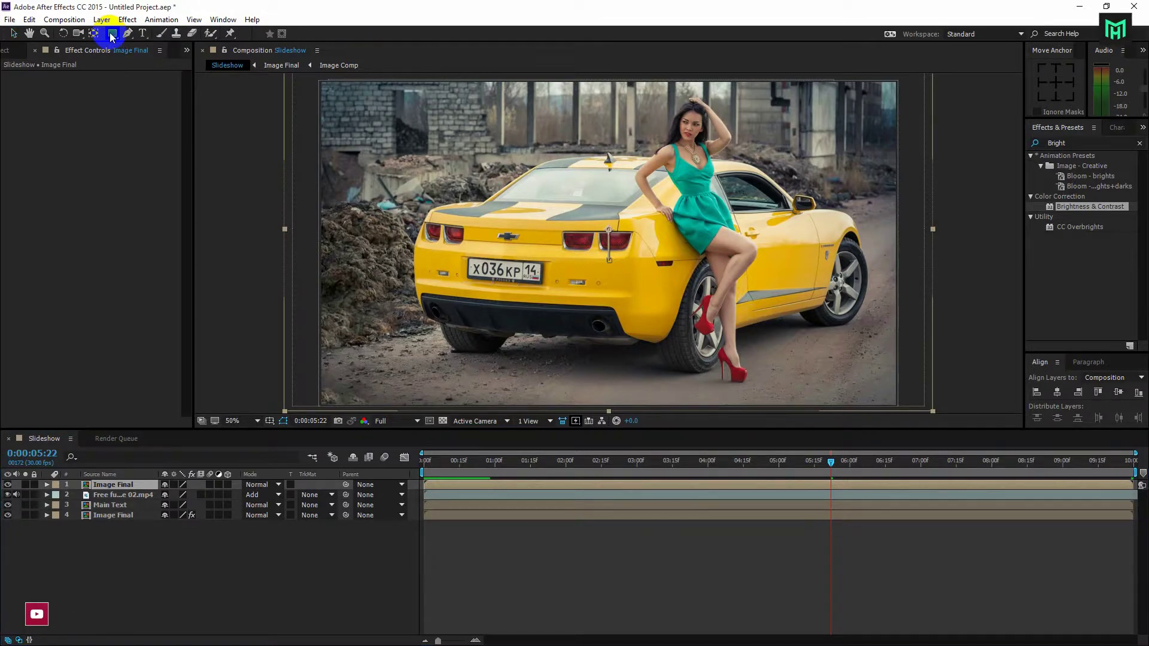
{"action": "key", "text": "comma"}
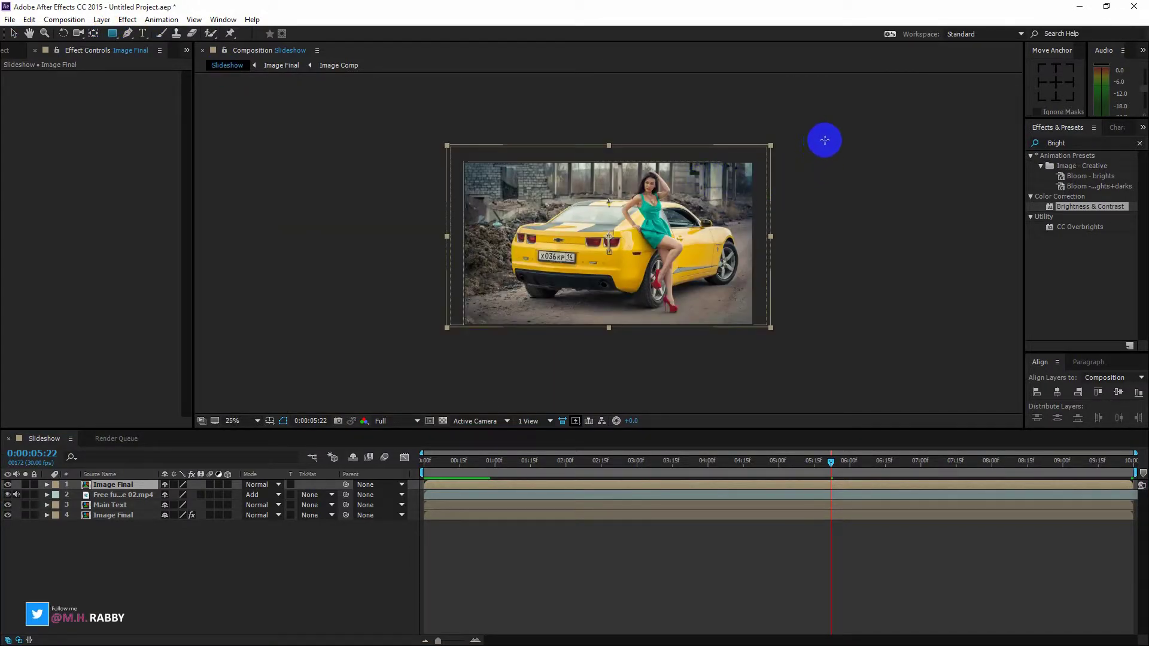
{"action": "left_click_drag", "start_coordinate": [418, 121], "coordinate": [746, 167]}
{"action": "key", "text": "space"}
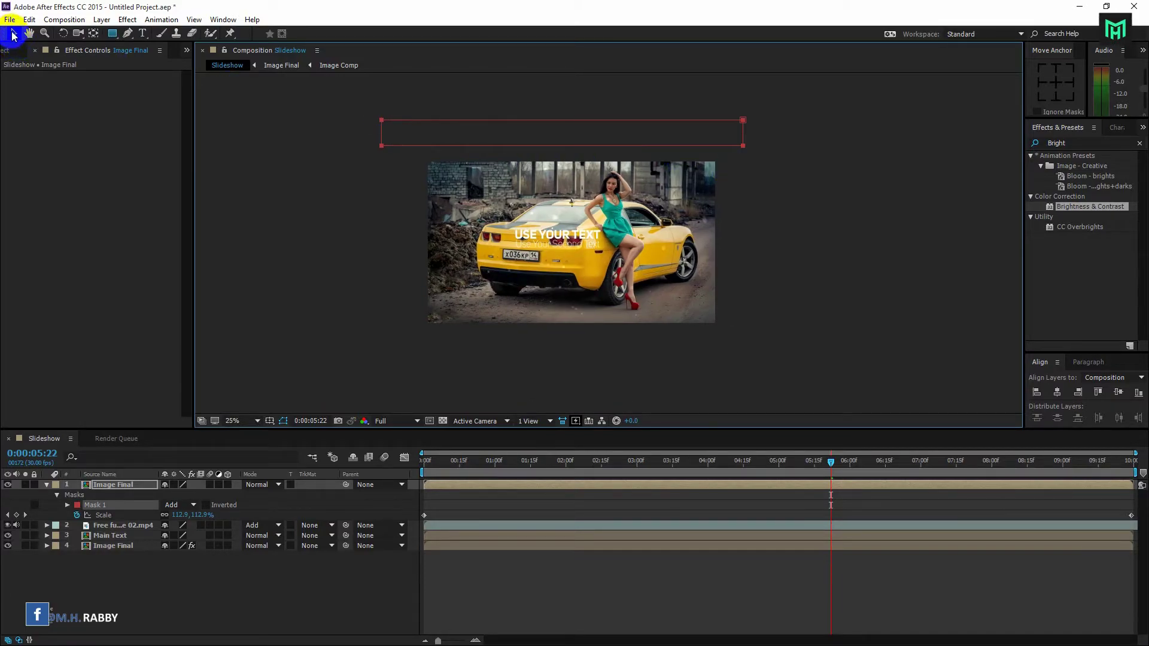
{"action": "left_click", "coordinate": [12, 33]}
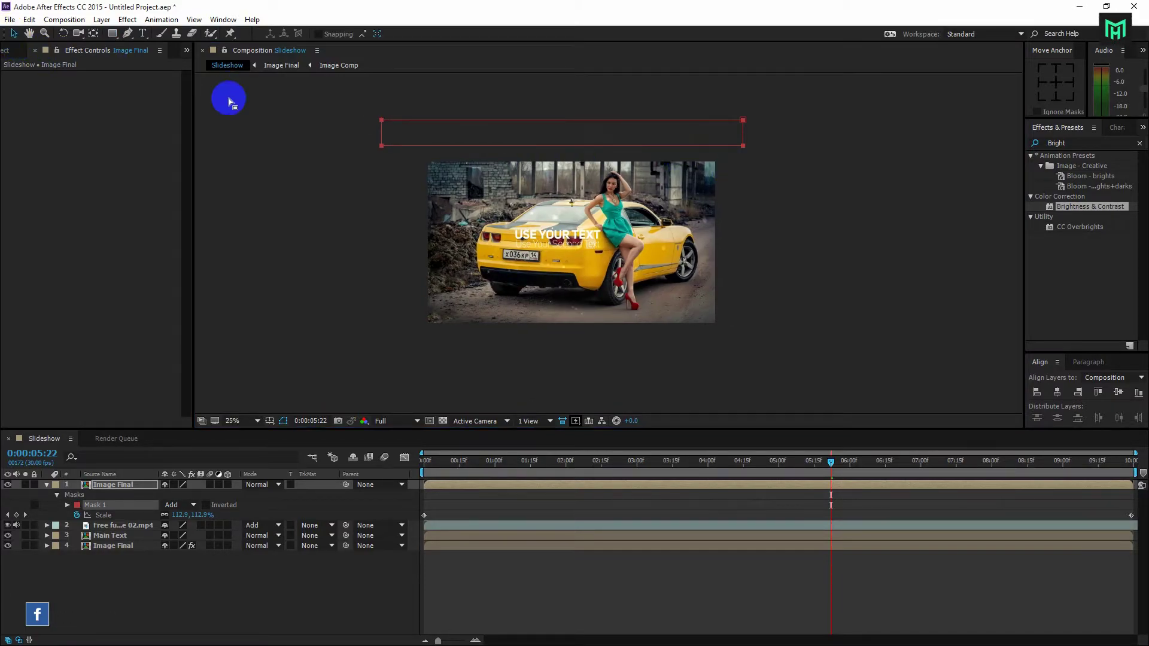
{"action": "left_click", "coordinate": [68, 506]}
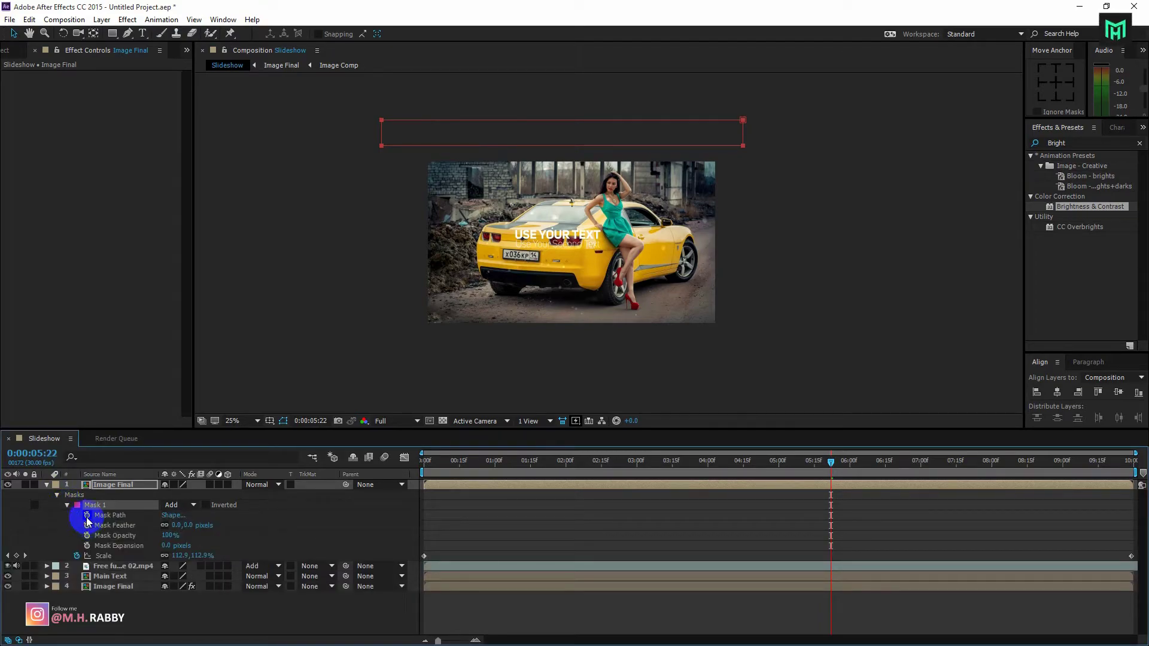
- Near 0:00:05:00, move the mask band down across the car and nudge it into place
{"action": "left_click", "coordinate": [543, 485]}
{"action": "left_click_drag", "start_coordinate": [516, 464], "coordinate": [441, 467]}
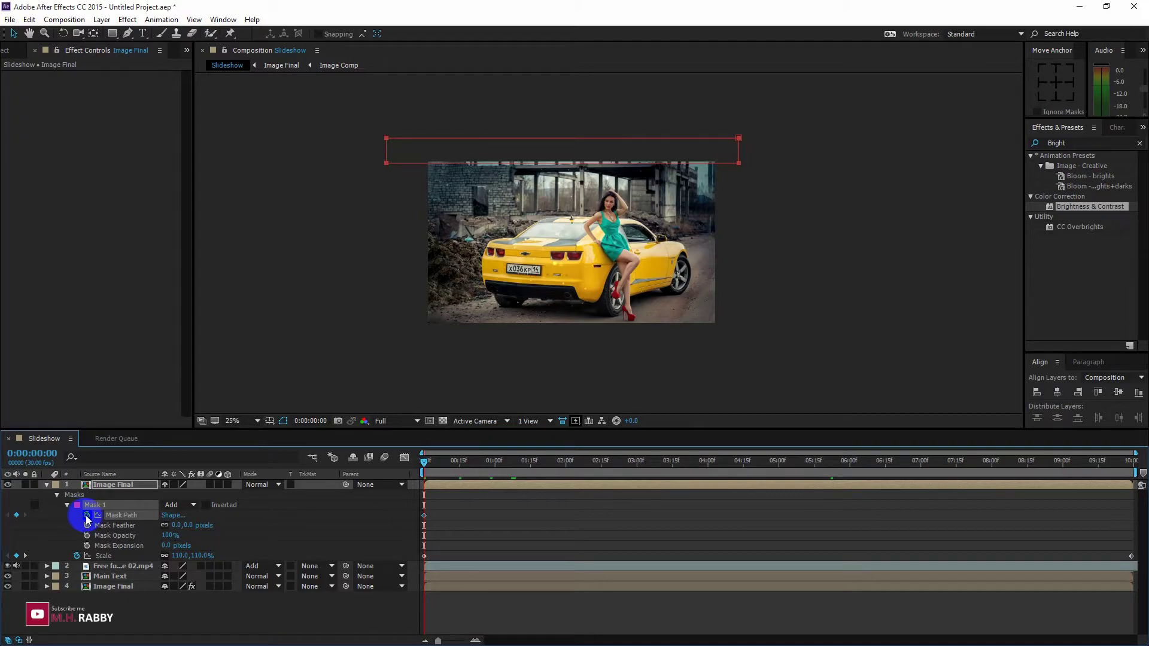
{"action": "left_click_drag", "start_coordinate": [497, 463], "coordinate": [779, 476]}
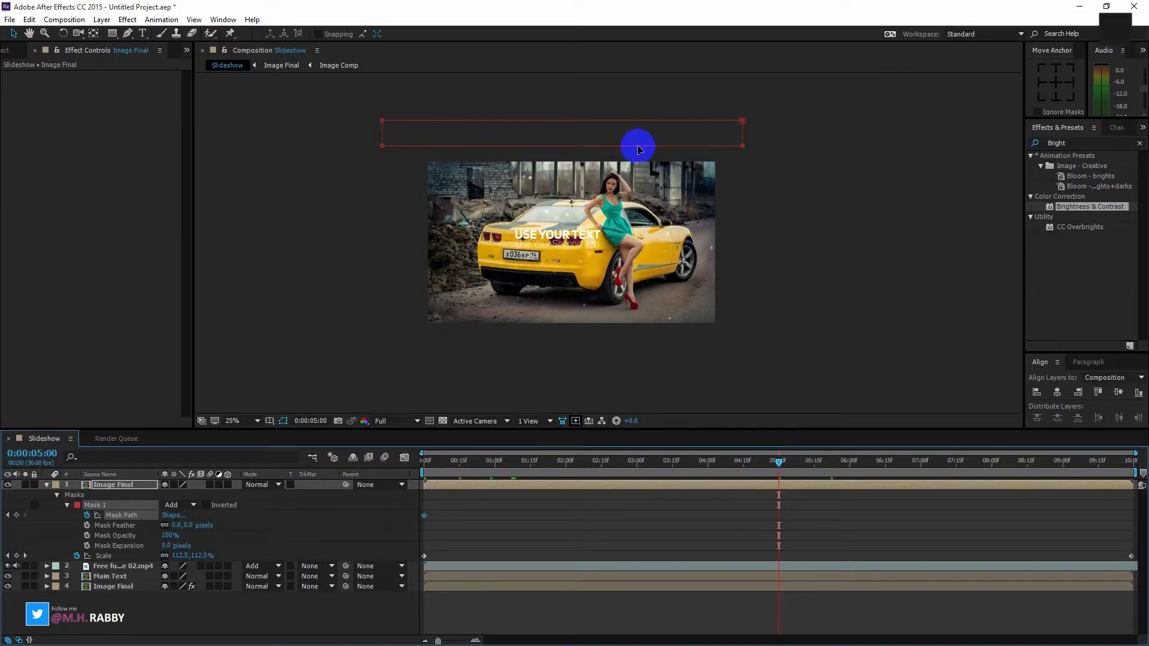
{"action": "left_click_drag", "start_coordinate": [639, 148], "coordinate": [648, 259]}
{"action": "key", "text": "period"}
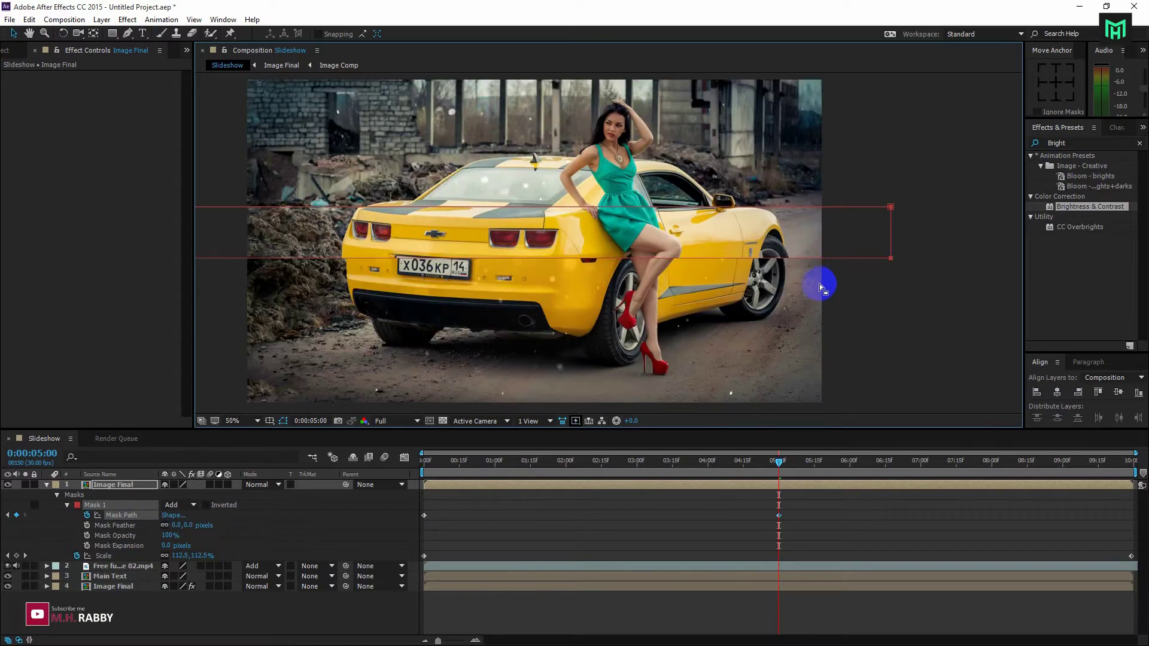
{"action": "key", "text": "comma"}
{"action": "mouse_move", "coordinate": [753, 226]}
{"action": "left_mouse_down"}
{"action": "mouse_move", "coordinate": [749, 205]}
{"action": "mouse_move", "coordinate": [753, 232]}
{"action": "left_mouse_up"}
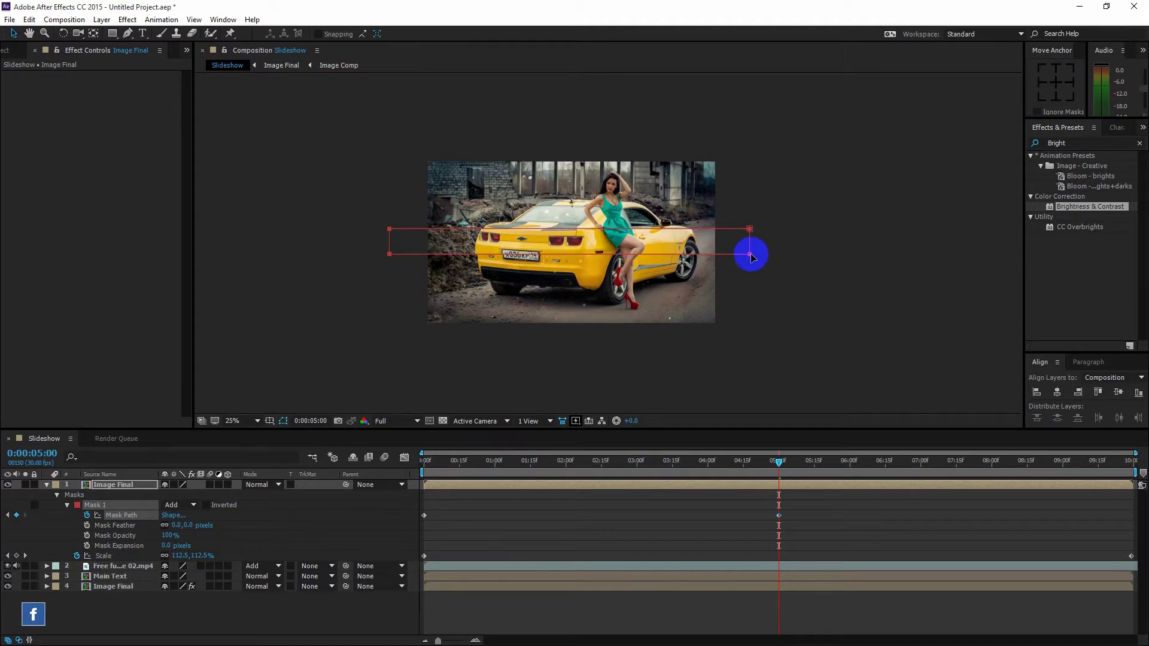
{"action": "left_click_drag", "start_coordinate": [752, 259], "coordinate": [754, 250]}
- Slant the mask by spreading its right corners and pulling its left corners outward
{"action": "double_click", "coordinate": [752, 235]}
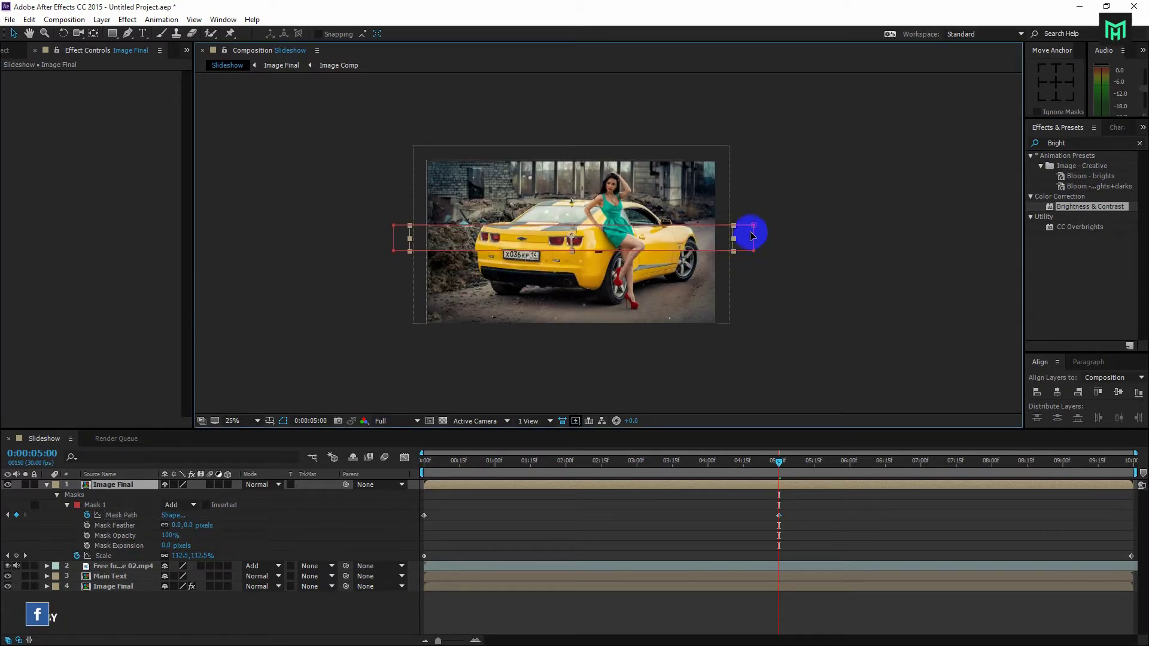
{"action": "left_click", "coordinate": [753, 228]}
{"action": "left_click_drag", "start_coordinate": [754, 228], "coordinate": [755, 197]}
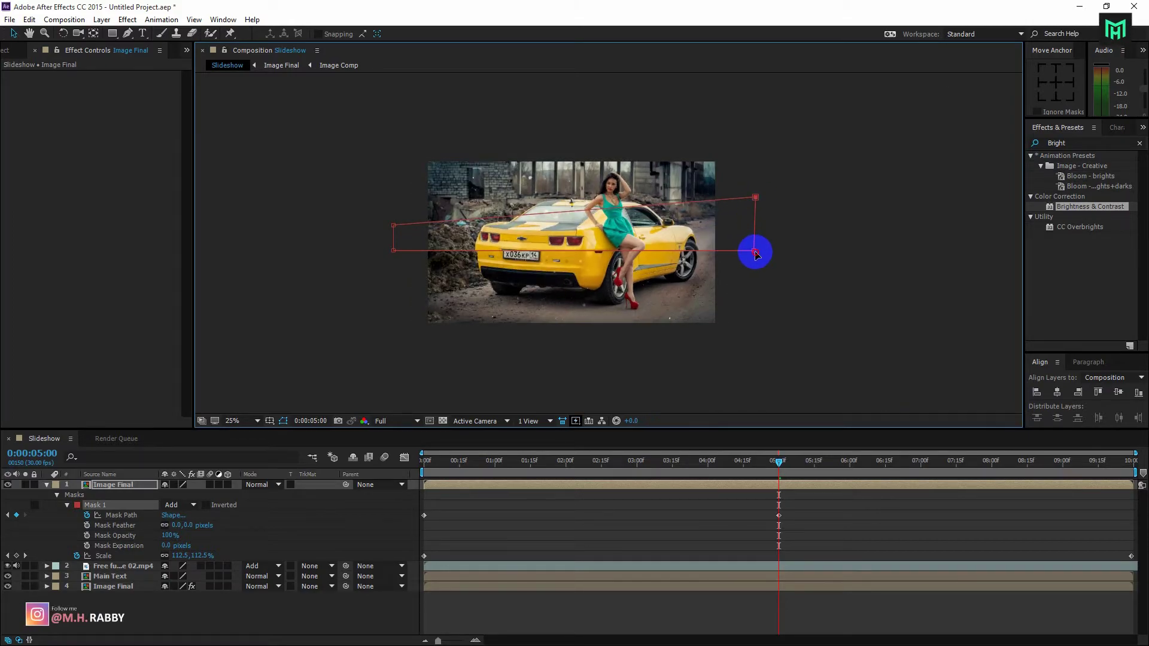
{"action": "left_click_drag", "start_coordinate": [756, 254], "coordinate": [756, 279]}
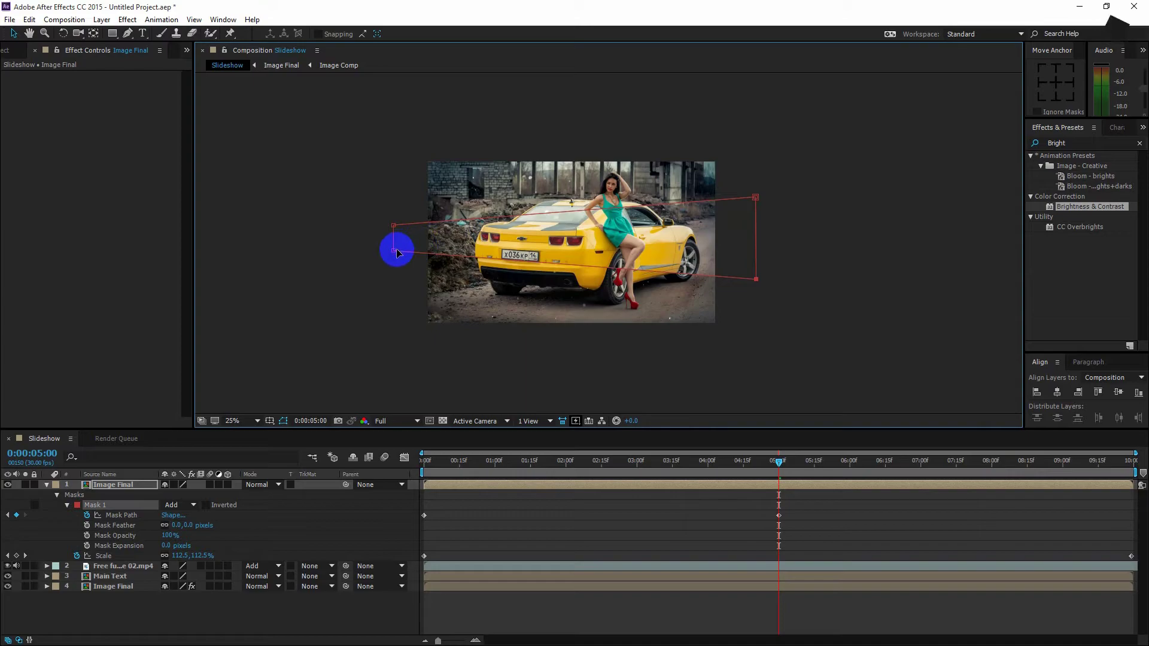
{"action": "left_click_drag", "start_coordinate": [395, 252], "coordinate": [377, 272]}
{"action": "left_click_drag", "start_coordinate": [393, 225], "coordinate": [379, 210]}
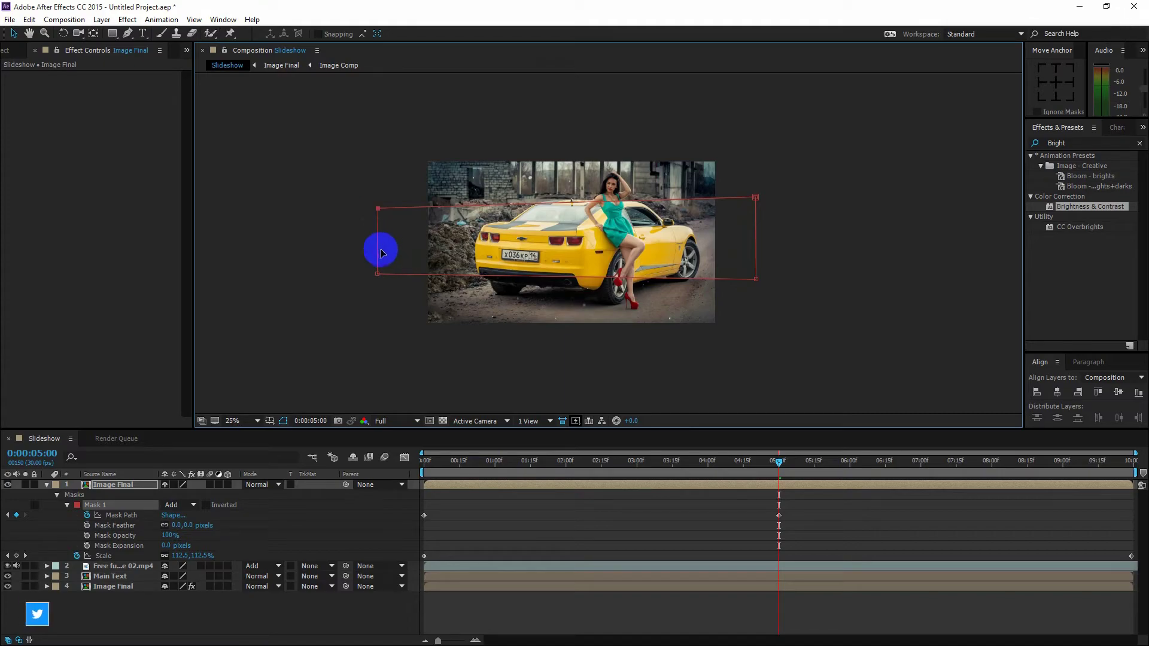
- Refine all four mask corners into a wide tilted band covering most of the car
{"action": "left_click_drag", "start_coordinate": [377, 274], "coordinate": [382, 278]}
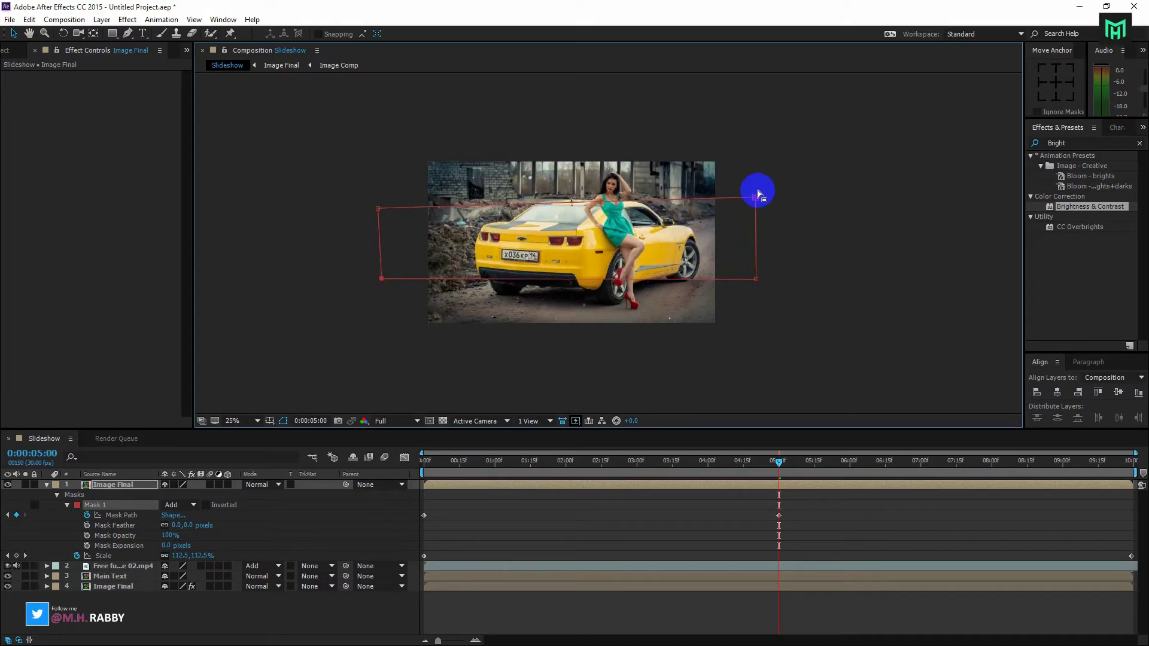
{"action": "left_click_drag", "start_coordinate": [757, 199], "coordinate": [758, 178]}
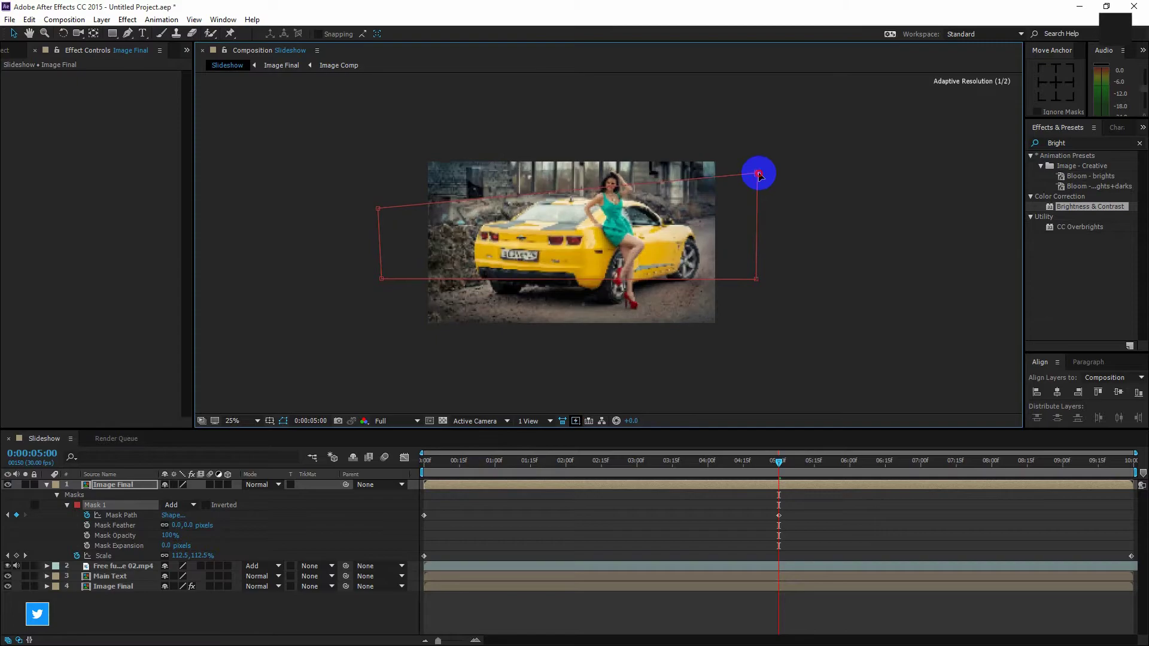
{"action": "left_click_drag", "start_coordinate": [758, 279], "coordinate": [756, 303]}
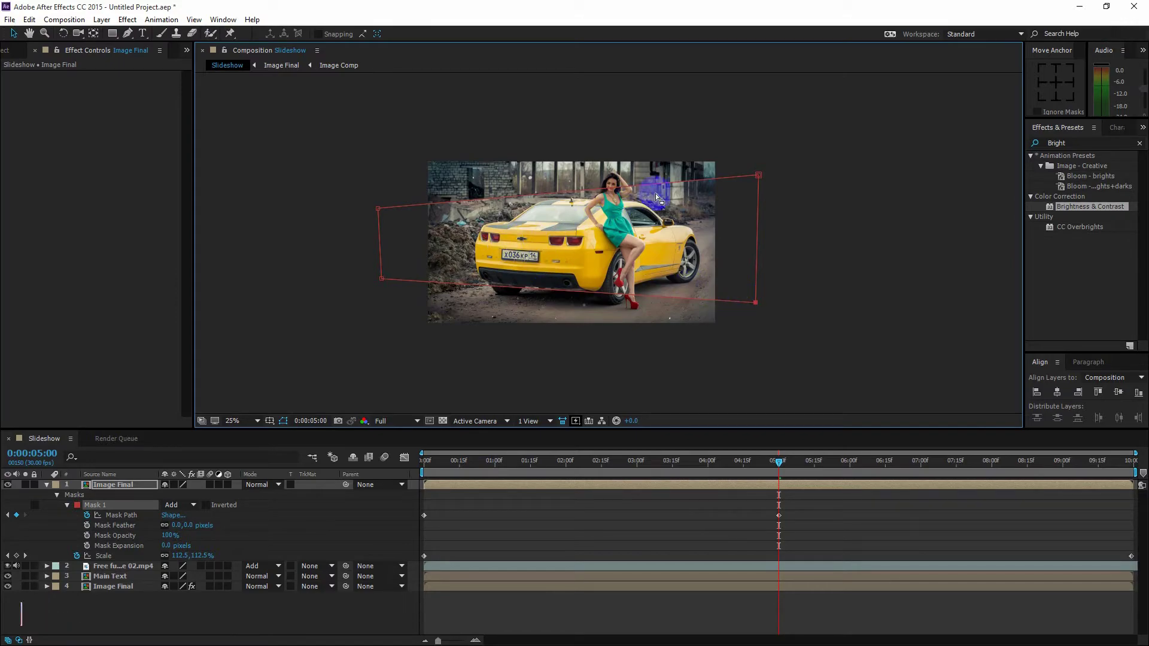
{"action": "left_click_drag", "start_coordinate": [757, 175], "coordinate": [762, 187]}
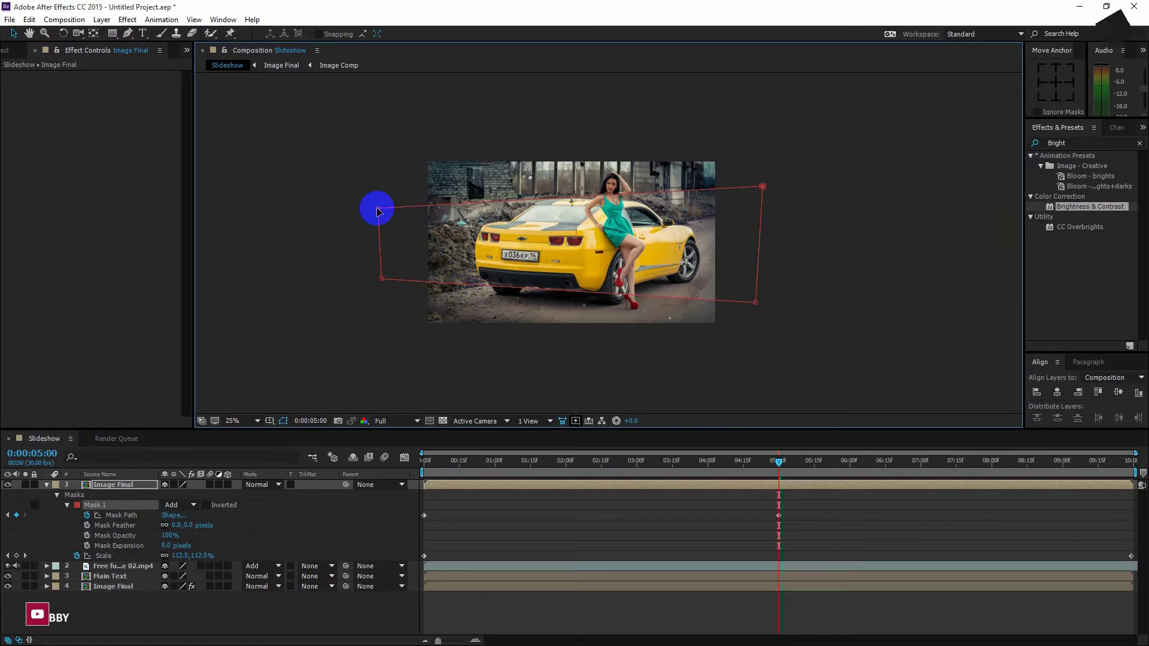
{"action": "left_click_drag", "start_coordinate": [378, 210], "coordinate": [379, 228]}
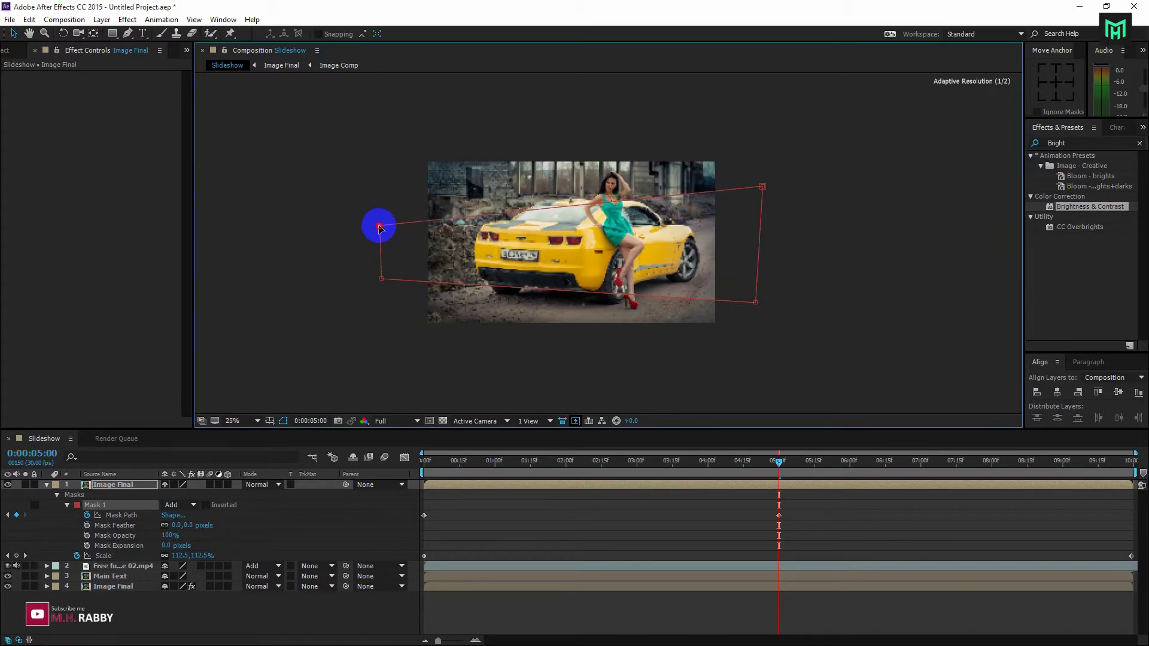
{"action": "left_click", "coordinate": [680, 521]}
{"action": "left_click_drag", "start_coordinate": [706, 465], "coordinate": [755, 471]}
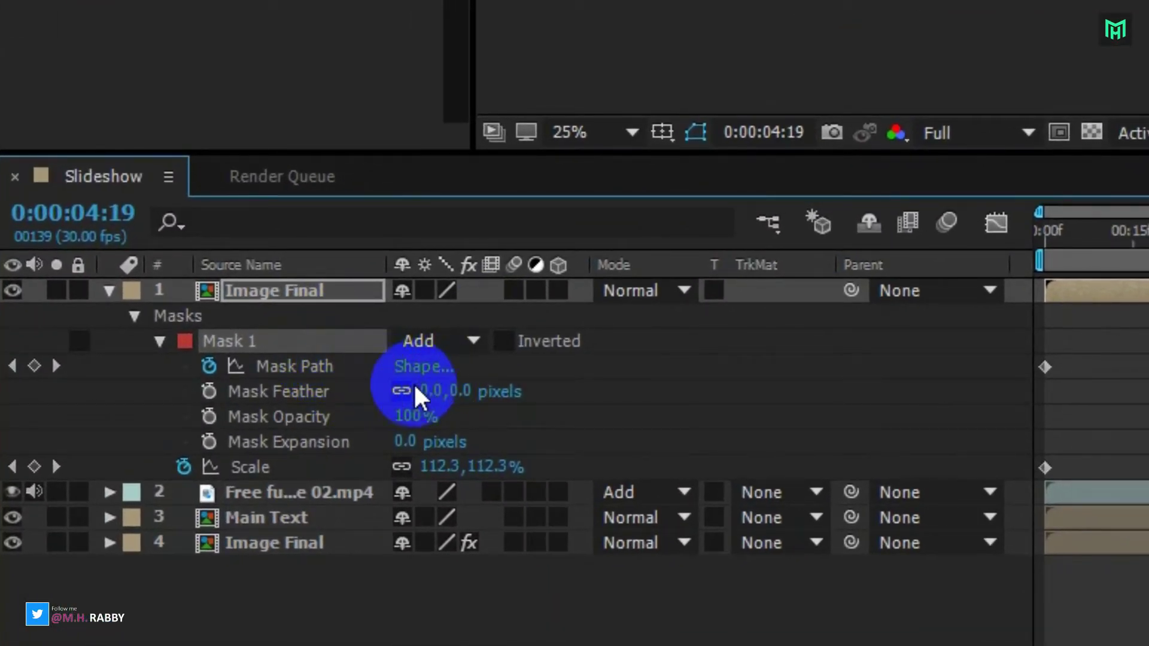
- Set Mask 1 to Subtract and fit the whole composition in the viewer
{"action": "left_click", "coordinate": [430, 342]}
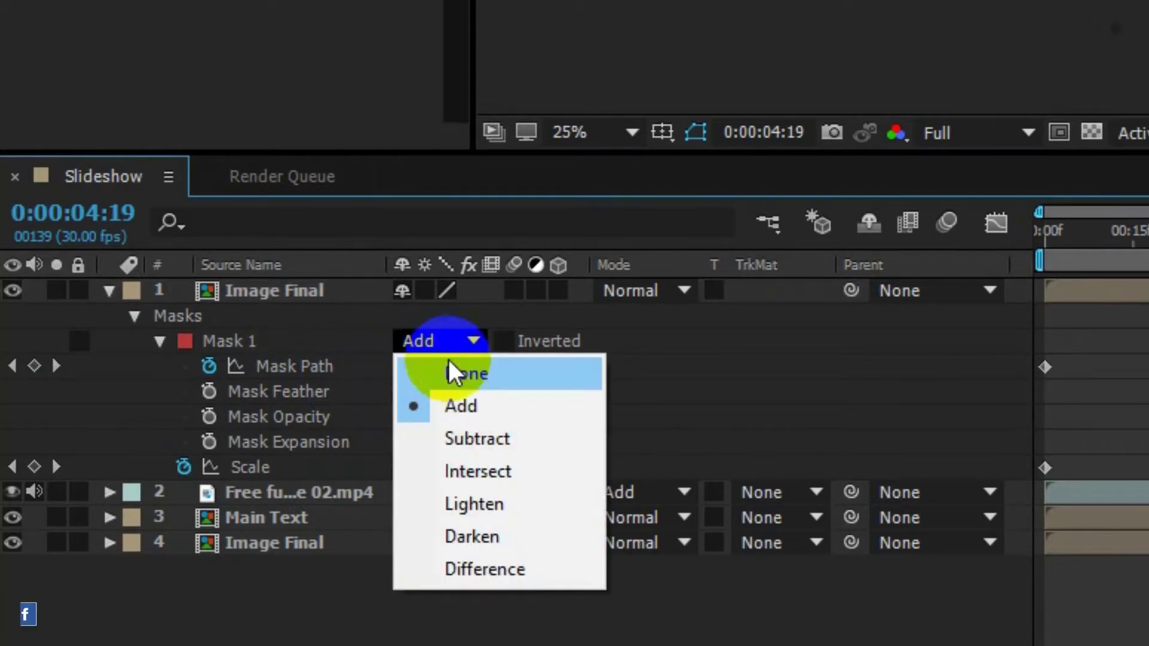
{"action": "left_click", "coordinate": [483, 438]}
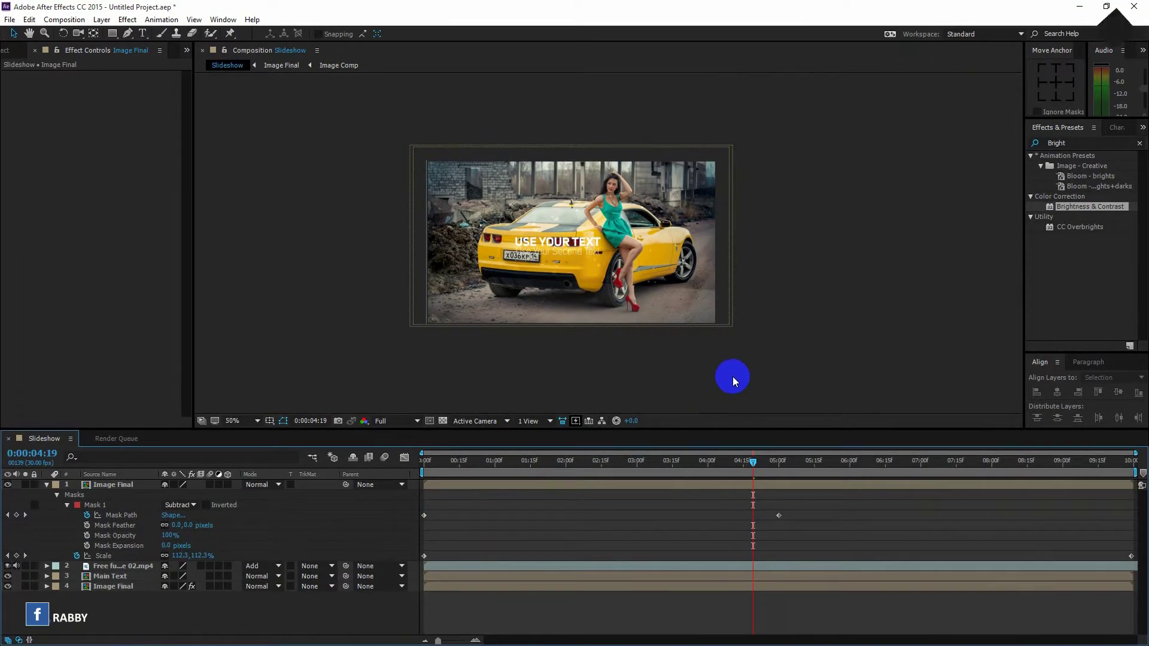
{"action": "left_click", "coordinate": [235, 421]}
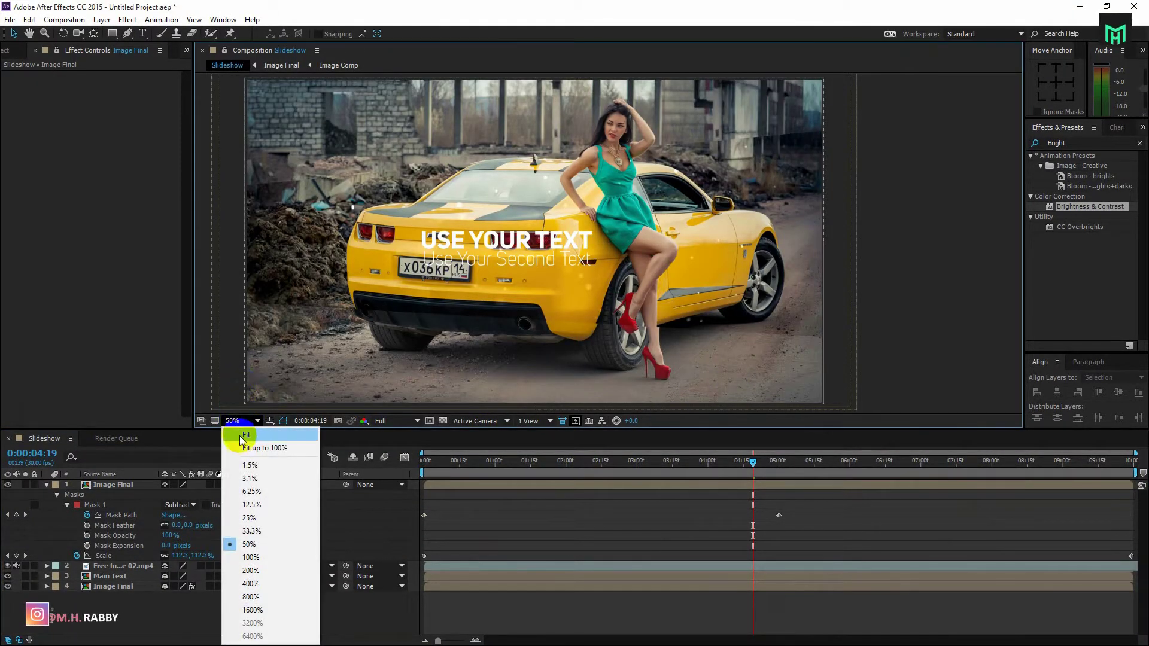
{"action": "left_click", "coordinate": [242, 436]}
- Collapse layer 1 and preview the composition from the start
{"action": "left_click_drag", "start_coordinate": [644, 466], "coordinate": [86, 487]}
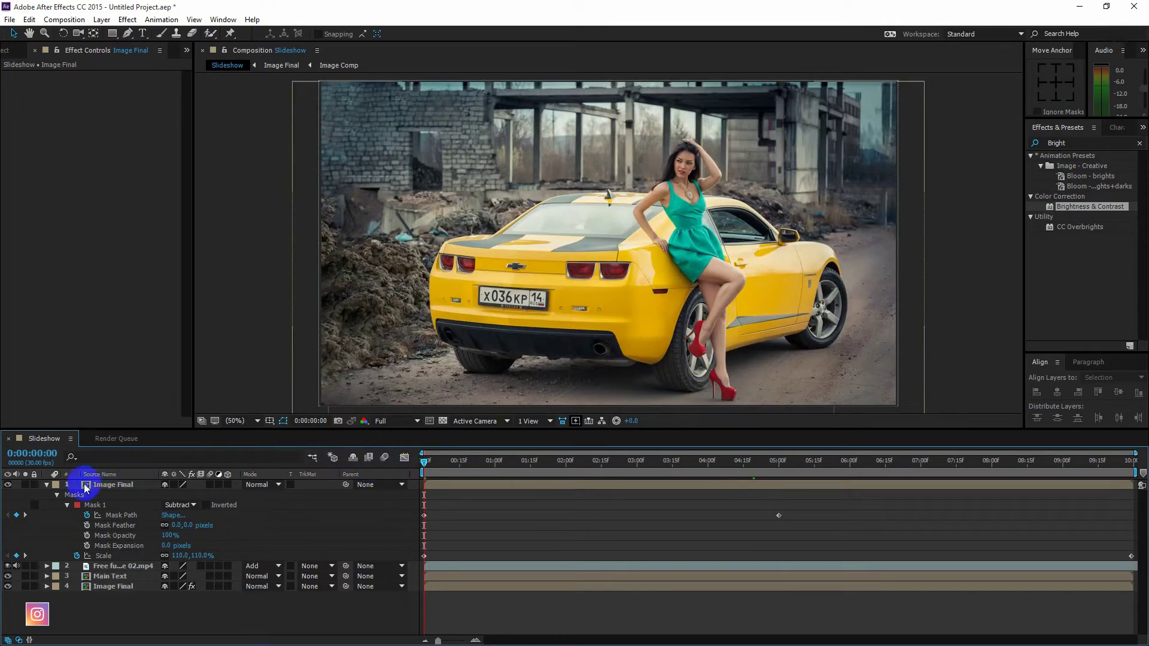
{"action": "left_click", "coordinate": [46, 484]}
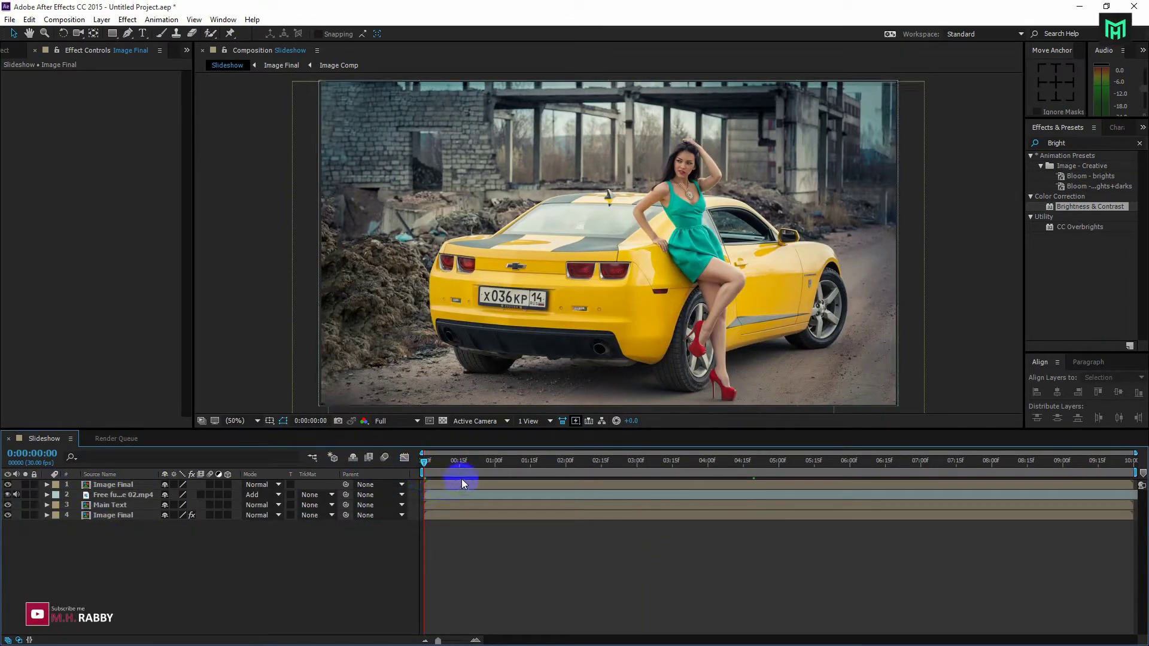
{"action": "key", "text": "space"}
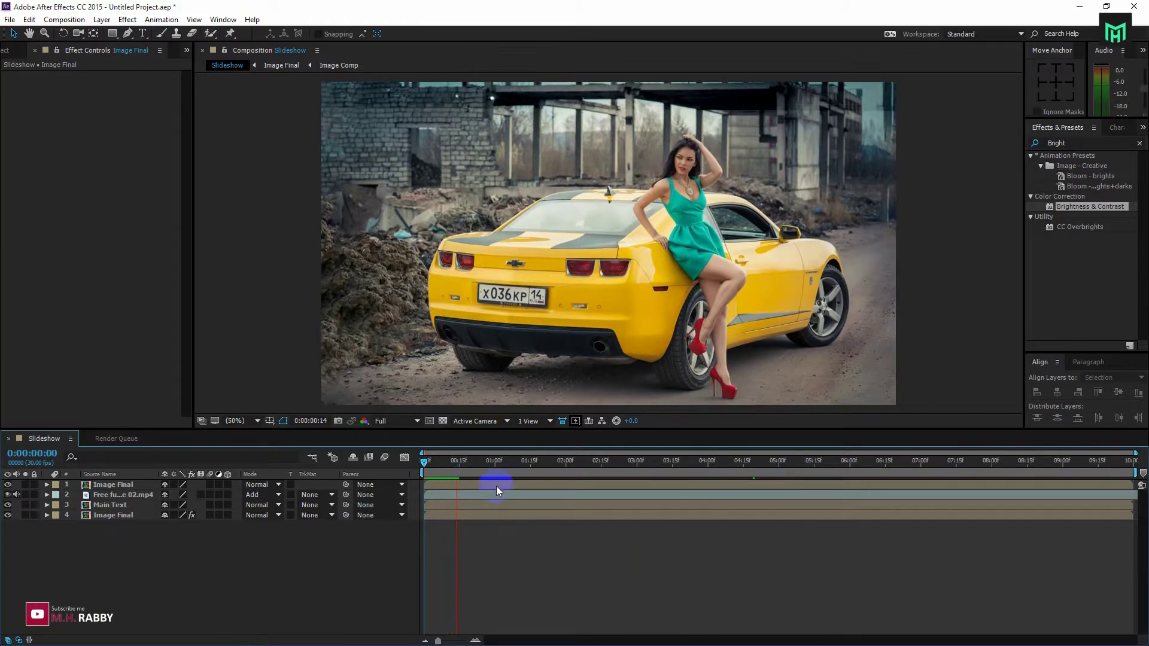
{"action": "left_click_drag", "start_coordinate": [521, 468], "coordinate": [603, 471]}
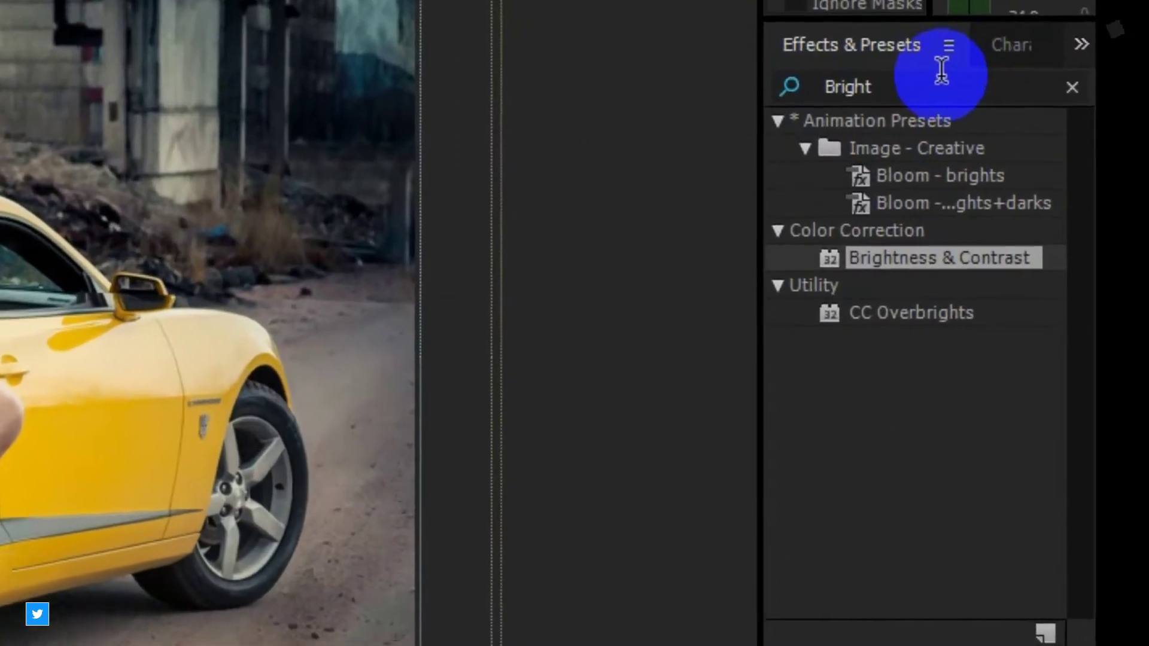
- Search 'fast' in Effects & Presets and apply Fast Blur to the top Image Final layer
{"action": "left_click", "coordinate": [1078, 143]}
{"action": "key", "text": "ctrl+a"}
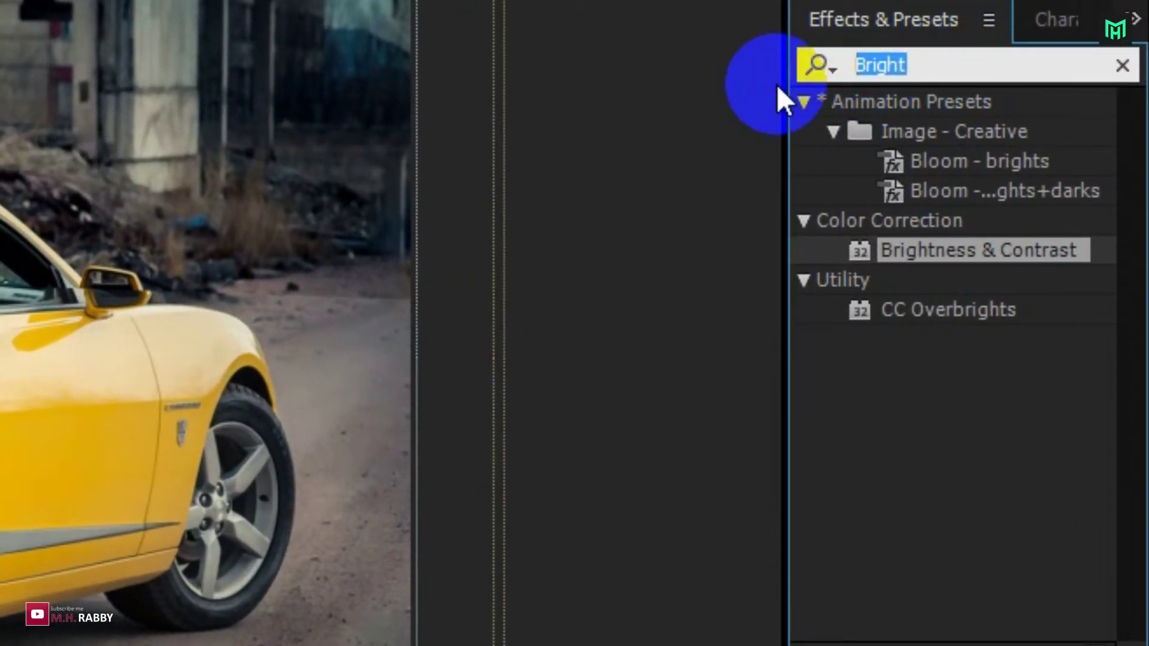
{"action": "type", "text": "fast"}
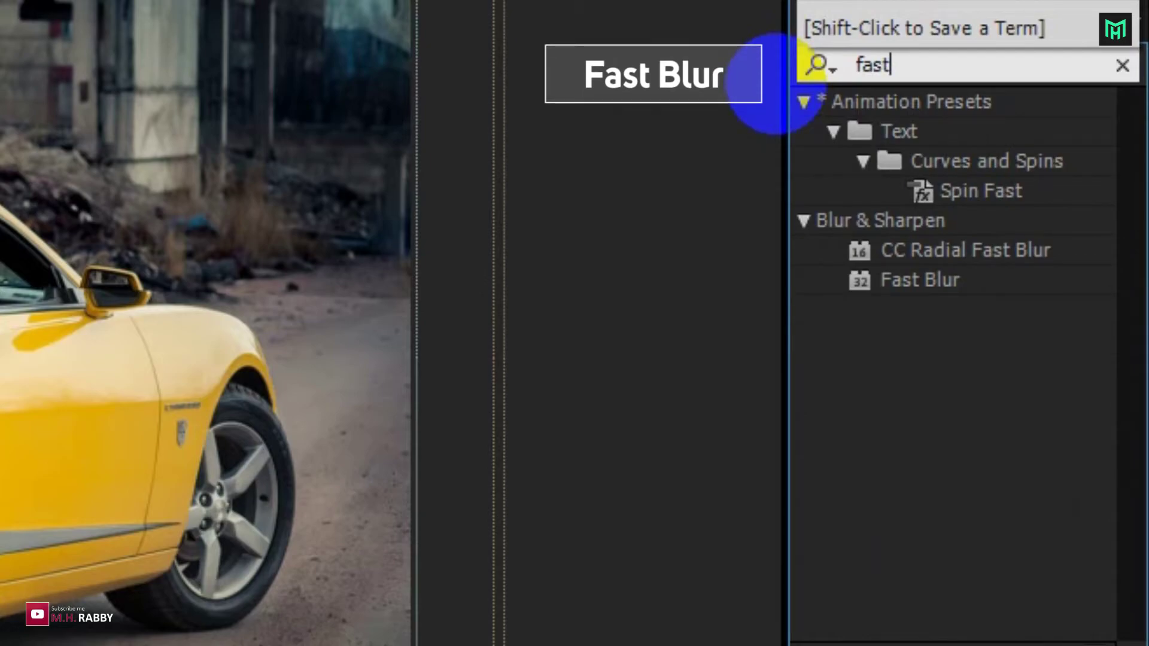
{"action": "left_click", "coordinate": [957, 160]}
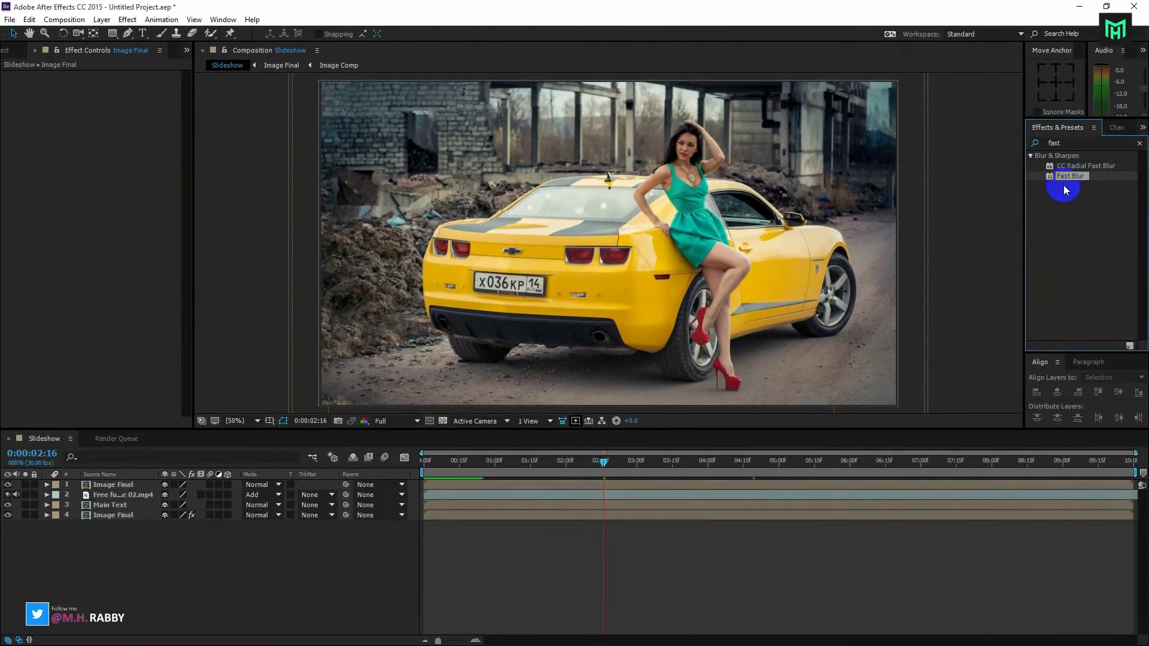
{"action": "left_click_drag", "start_coordinate": [981, 183], "coordinate": [0, 583]}
{"action": "left_click_drag", "start_coordinate": [220, 431], "coordinate": [108, 485]}
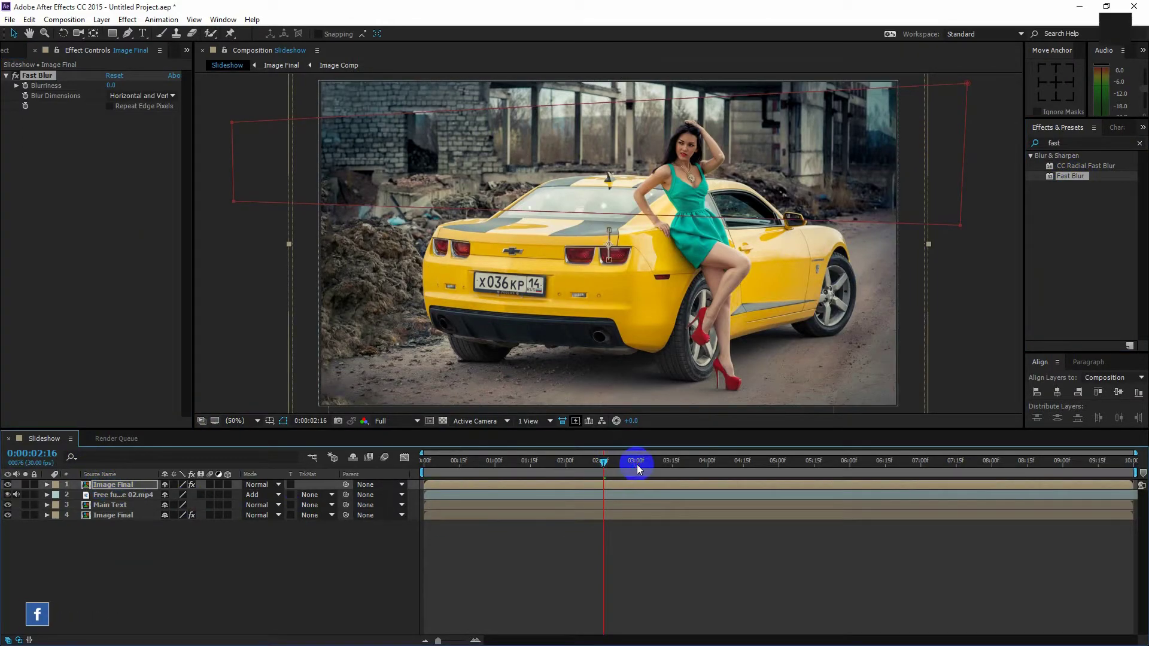
- Set Fast Blur Blurriness to 11.0 with Repeat Edge Pixels on
{"action": "left_click_drag", "start_coordinate": [609, 461], "coordinate": [661, 461]}
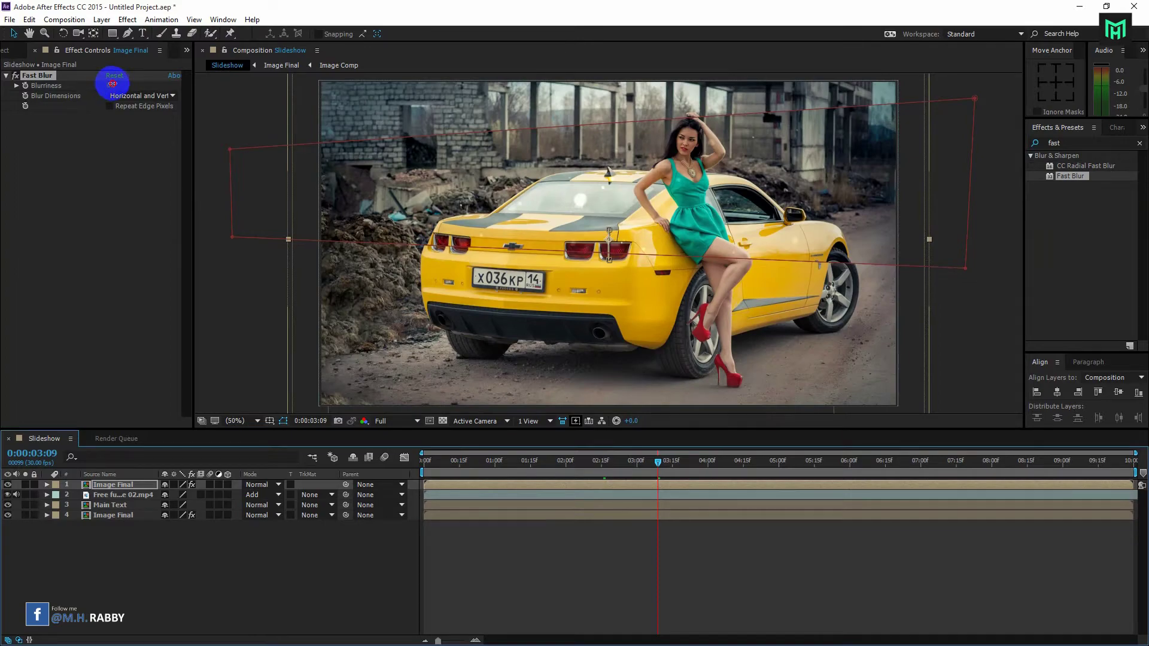
{"action": "left_click_drag", "start_coordinate": [113, 84], "coordinate": [146, 119]}
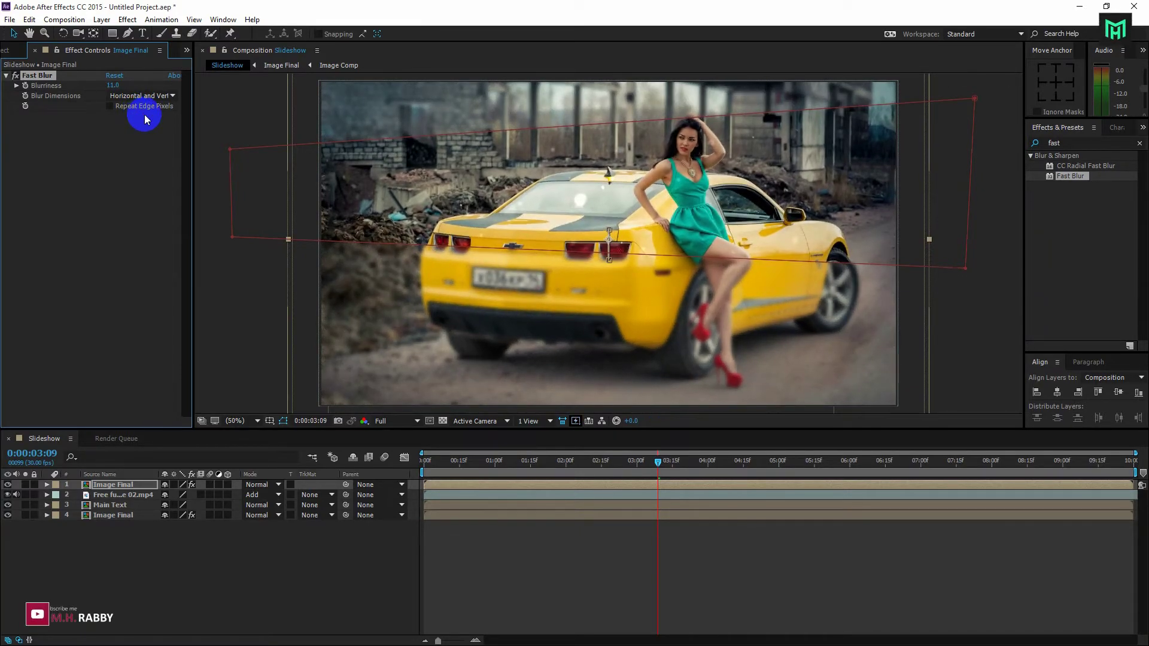
{"action": "left_click", "coordinate": [112, 107]}
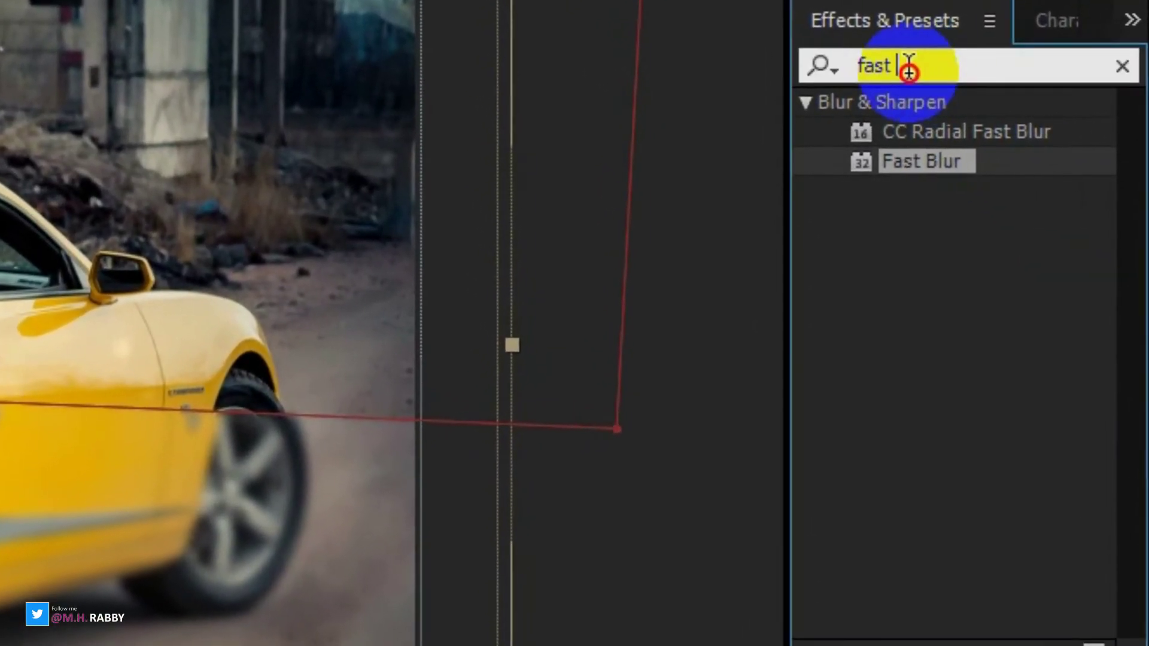
- Apply Drop Shadow to the blurred layer with full opacity, Distance 0.0 and Softness 166
{"action": "left_click_drag", "start_coordinate": [908, 71], "coordinate": [815, 82]}
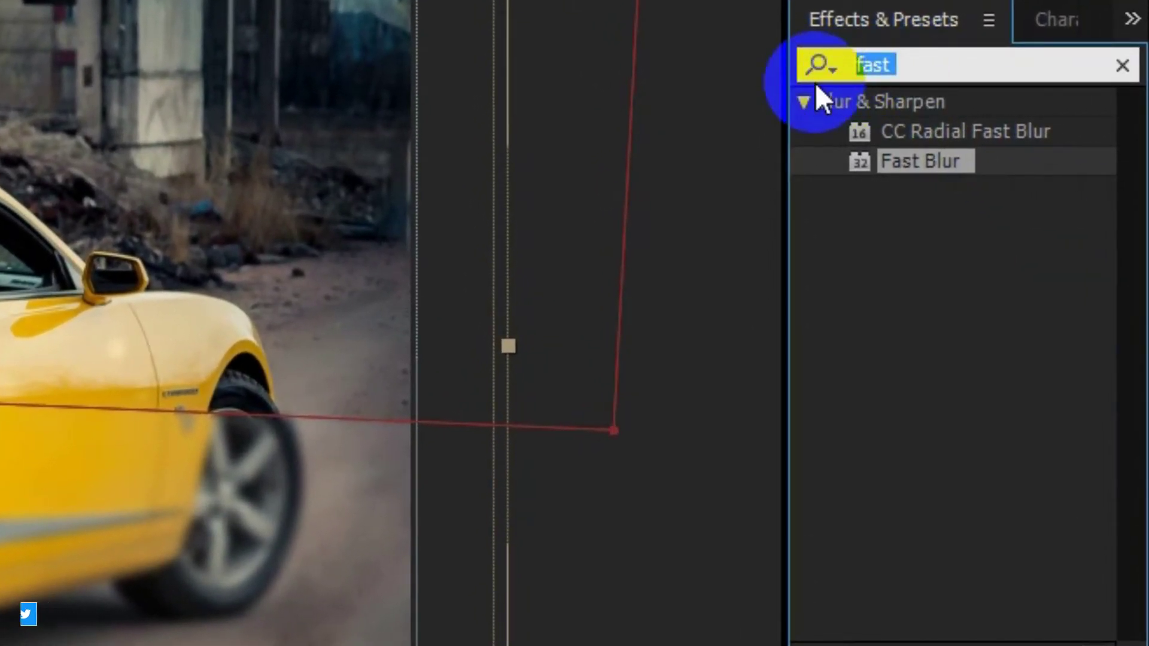
{"action": "type", "text": "drop sha"}
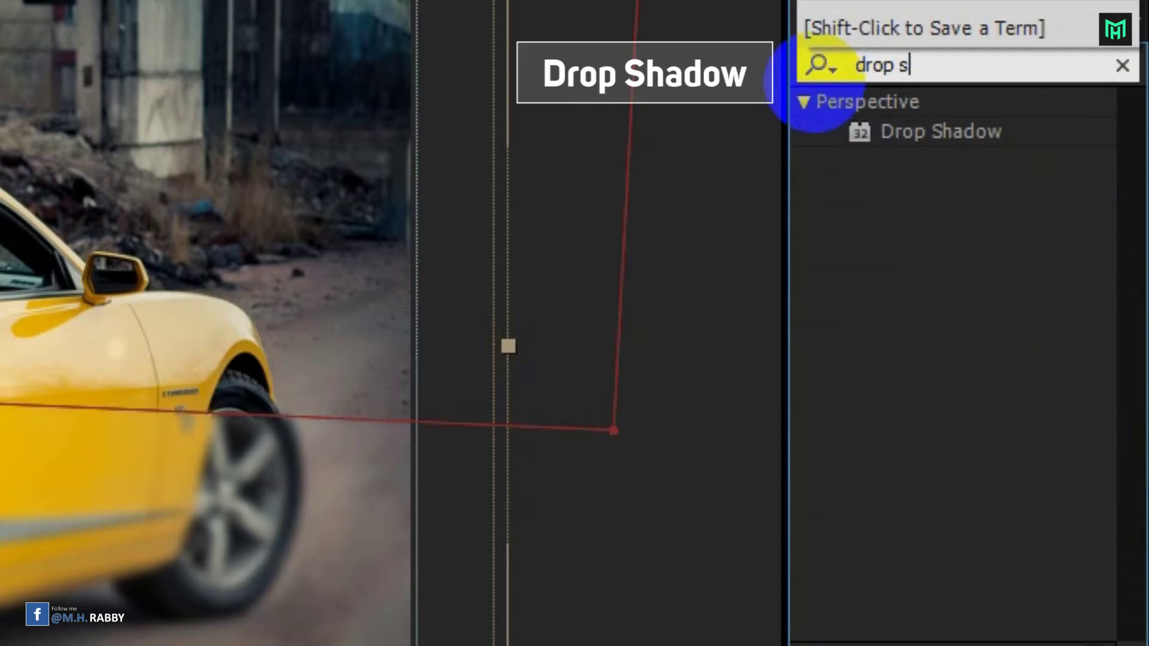
{"action": "left_click_drag", "start_coordinate": [864, 144], "coordinate": [123, 487]}
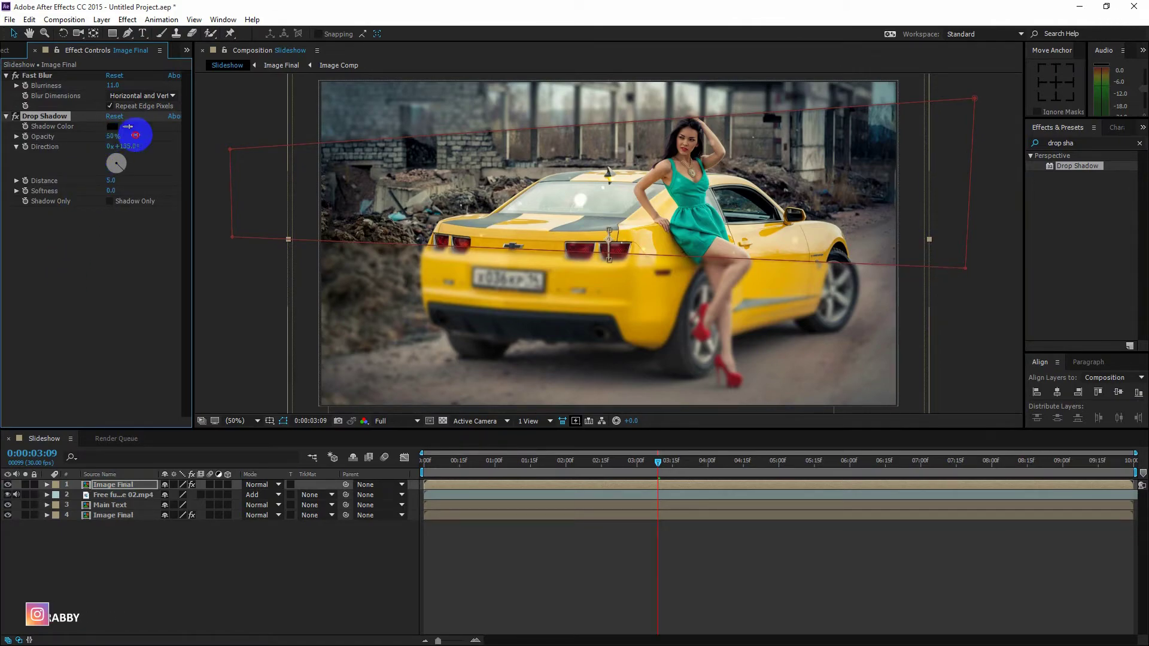
{"action": "left_click_drag", "start_coordinate": [135, 136], "coordinate": [231, 154]}
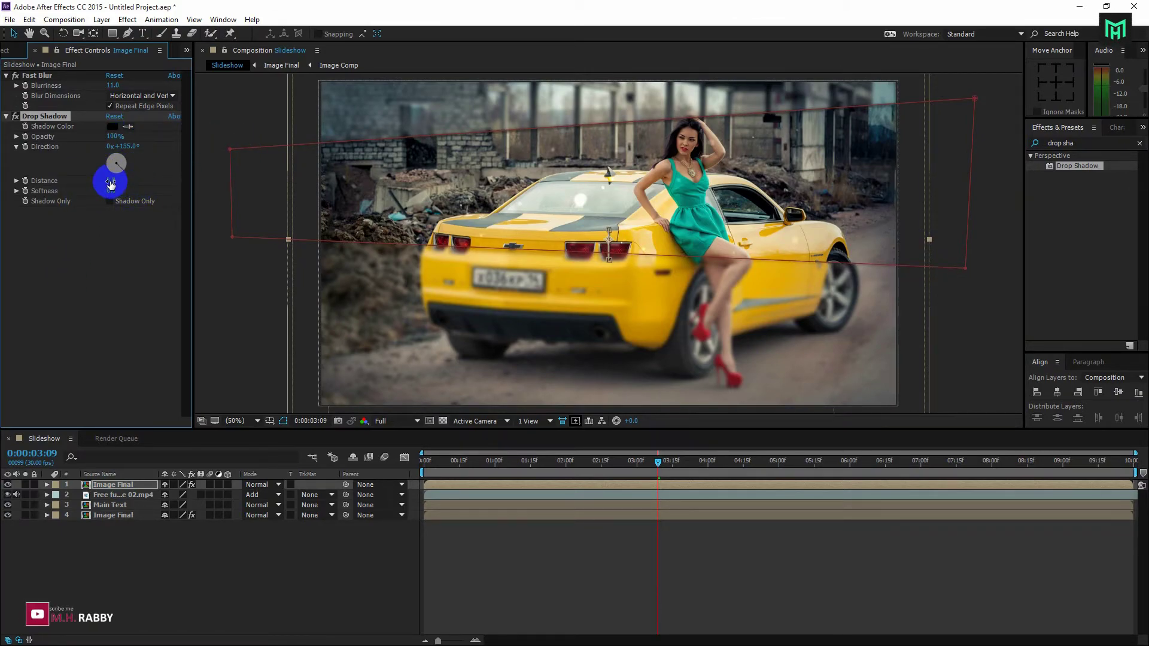
{"action": "left_click_drag", "start_coordinate": [100, 185], "coordinate": [212, 204]}
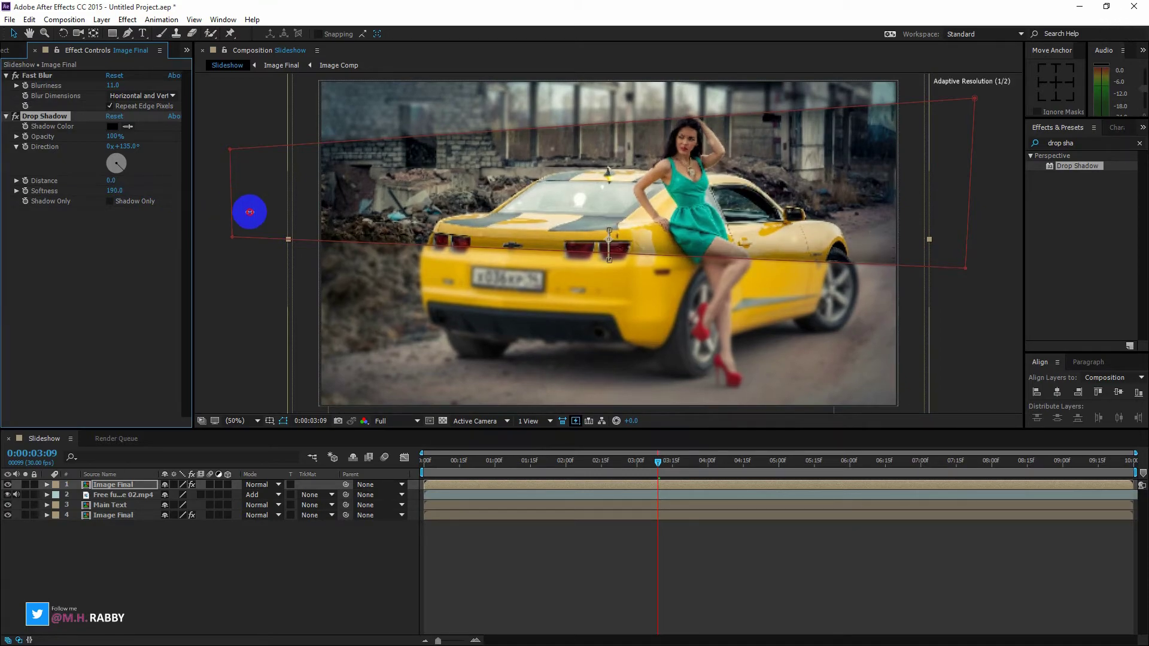
{"action": "left_click_drag", "start_coordinate": [256, 212], "coordinate": [246, 213]}
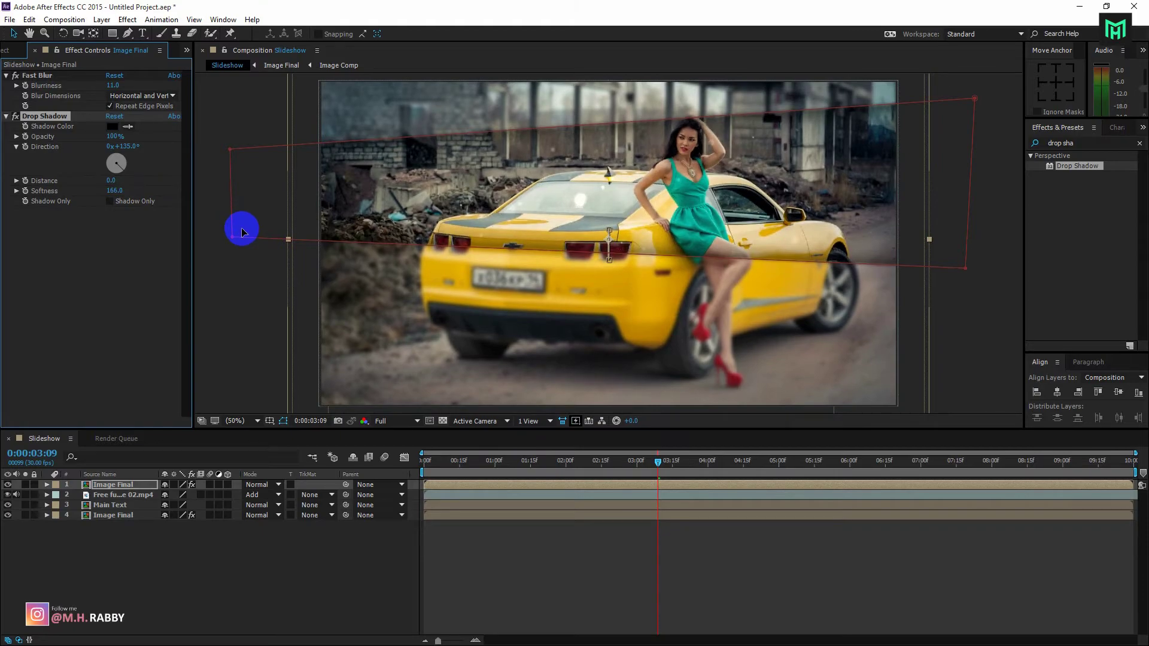
- Scrub the slideshow to check the shadow glow near the five-second mark
{"action": "left_click_drag", "start_coordinate": [497, 466], "coordinate": [367, 482]}
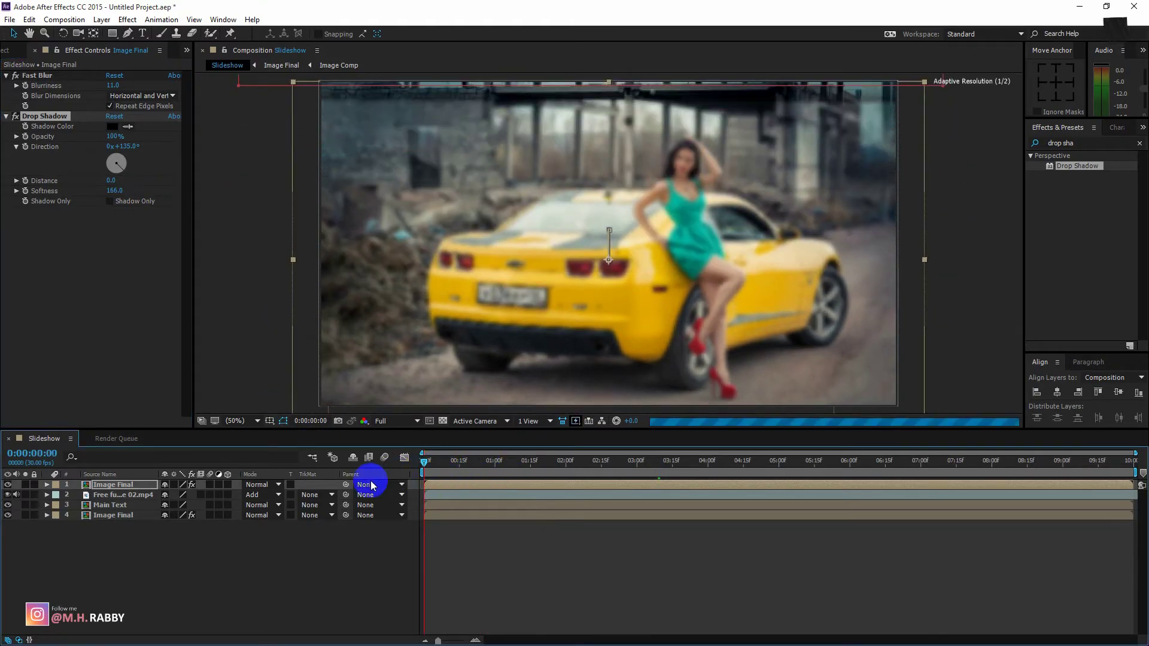
{"action": "left_click", "coordinate": [306, 576]}
{"action": "left_click_drag", "start_coordinate": [426, 461], "coordinate": [878, 488]}
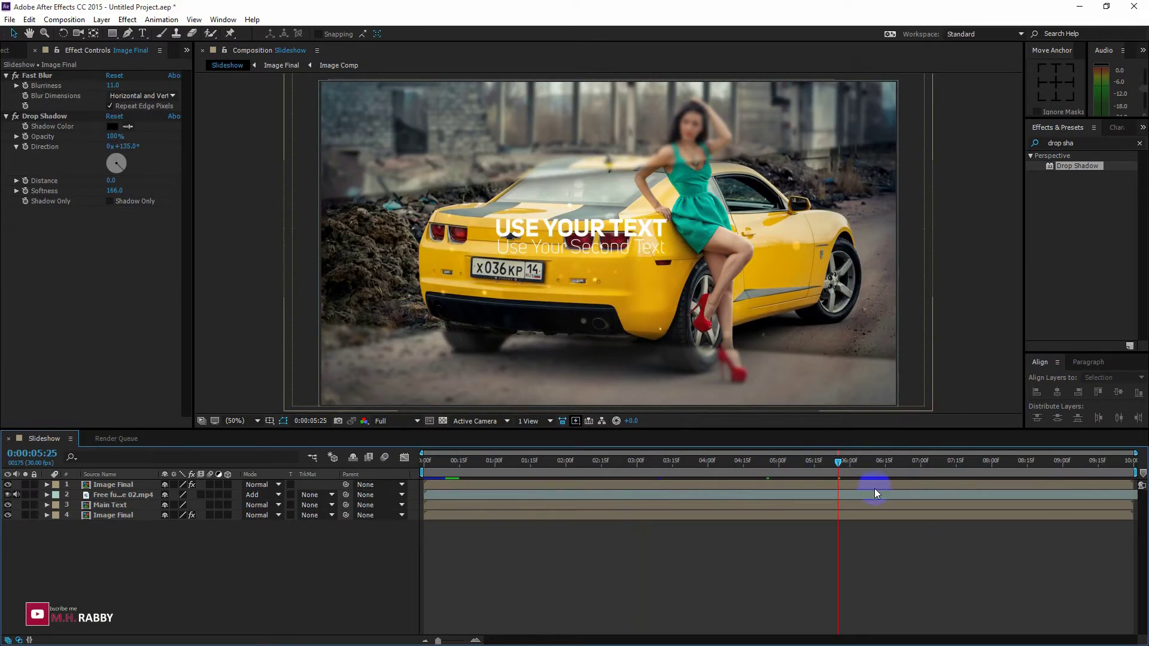
{"action": "left_click", "coordinate": [168, 534]}
- Create a black solid, Black Solid 1, and give it a full-frame rectangular mask
{"action": "right_click", "coordinate": [115, 553]}
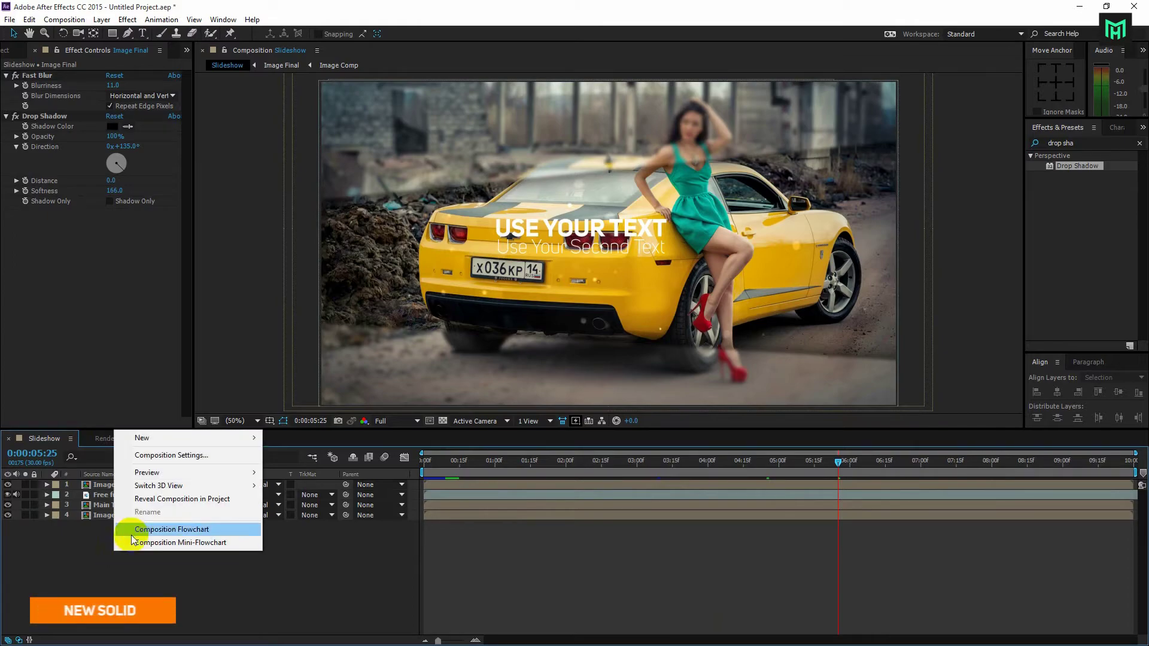
{"action": "mouse_move", "coordinate": [164, 438]}
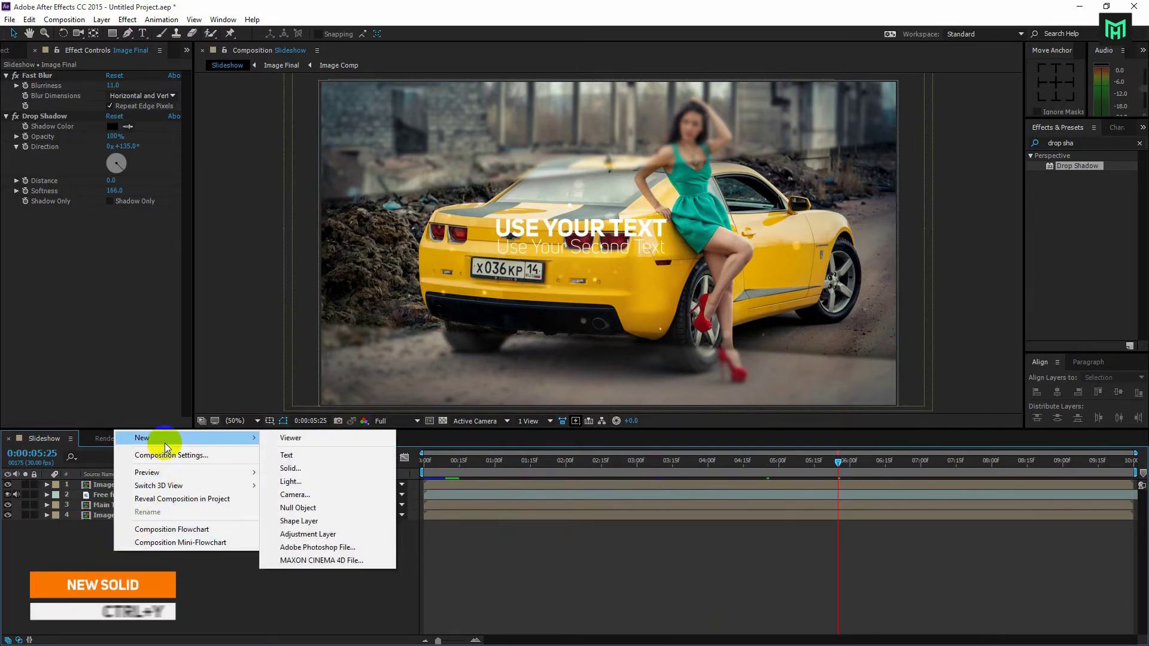
{"action": "left_click", "coordinate": [308, 468]}
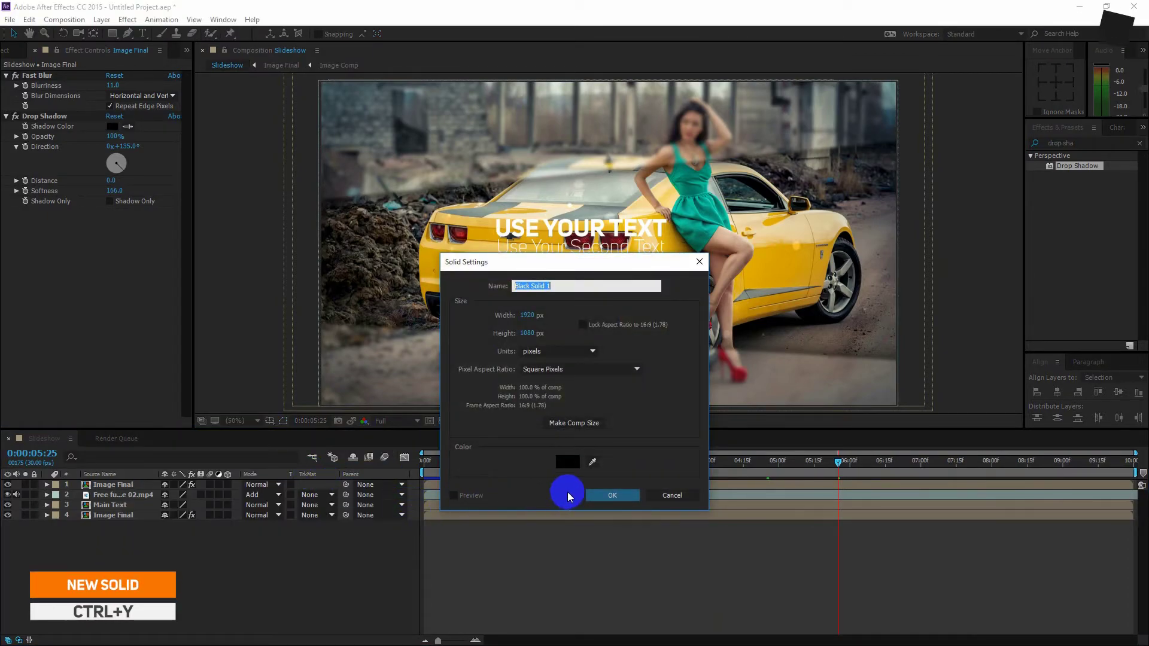
{"action": "left_click", "coordinate": [569, 462]}
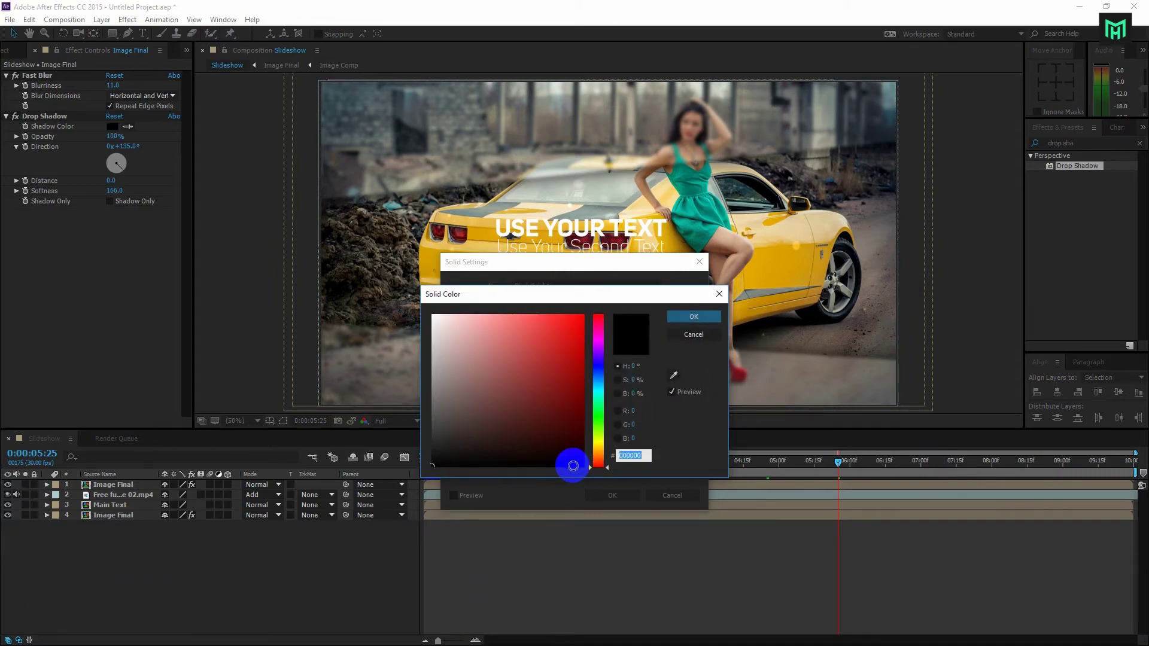
{"action": "left_click", "coordinate": [693, 317]}
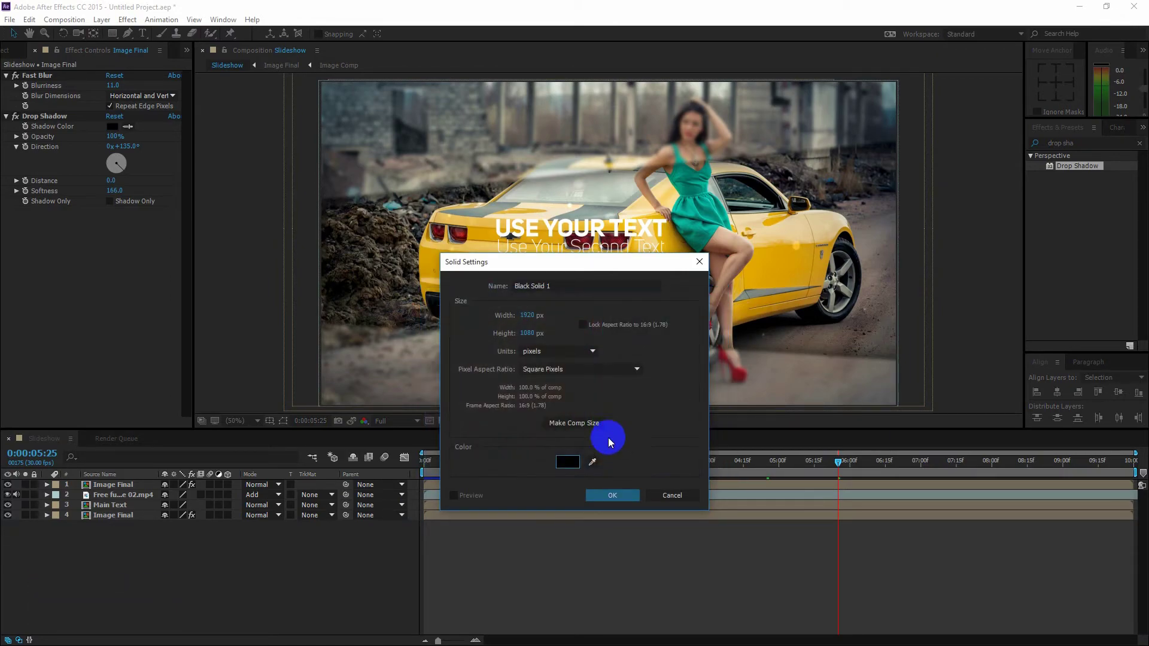
{"action": "left_click", "coordinate": [606, 498]}
{"action": "left_click", "coordinate": [127, 486]}
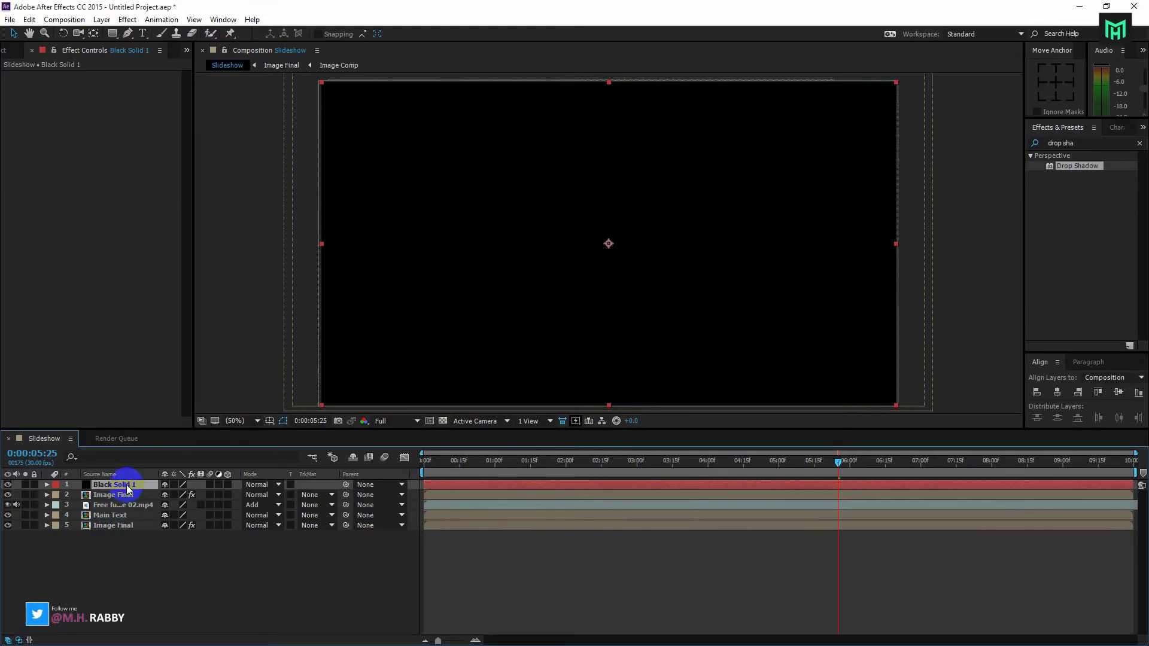
{"action": "double_click", "coordinate": [112, 34]}
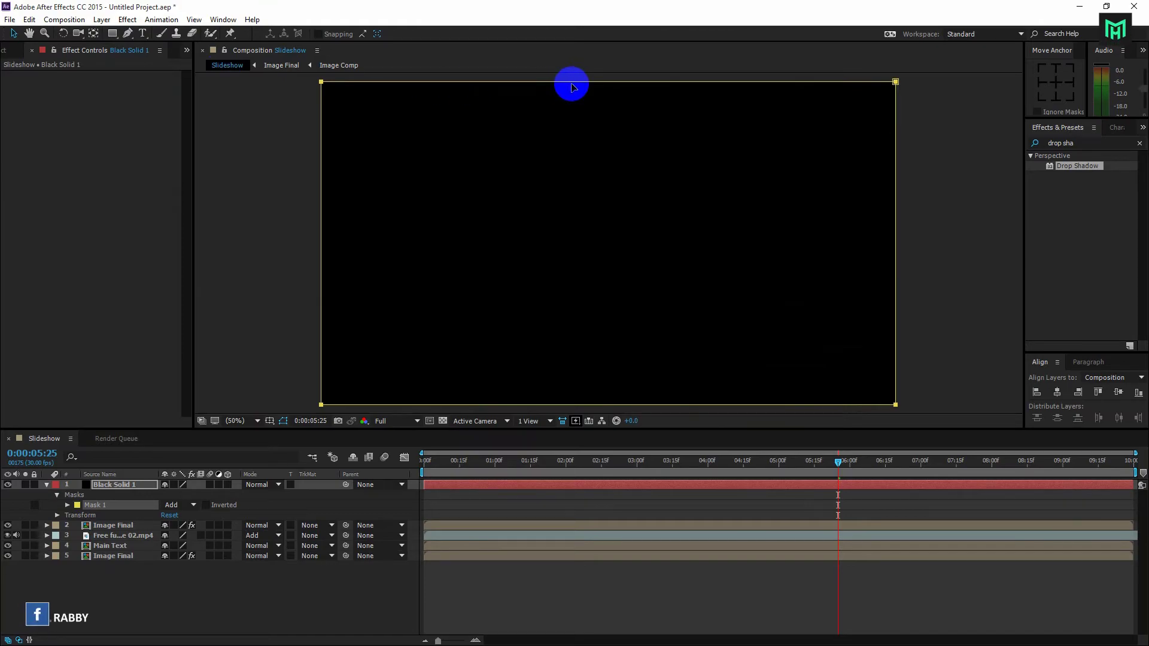
- Shrink the solid's mask vertically toward the centre and set it to Subtract
{"action": "left_click", "coordinate": [604, 86]}
{"action": "key", "text": "ctrl+alt"}
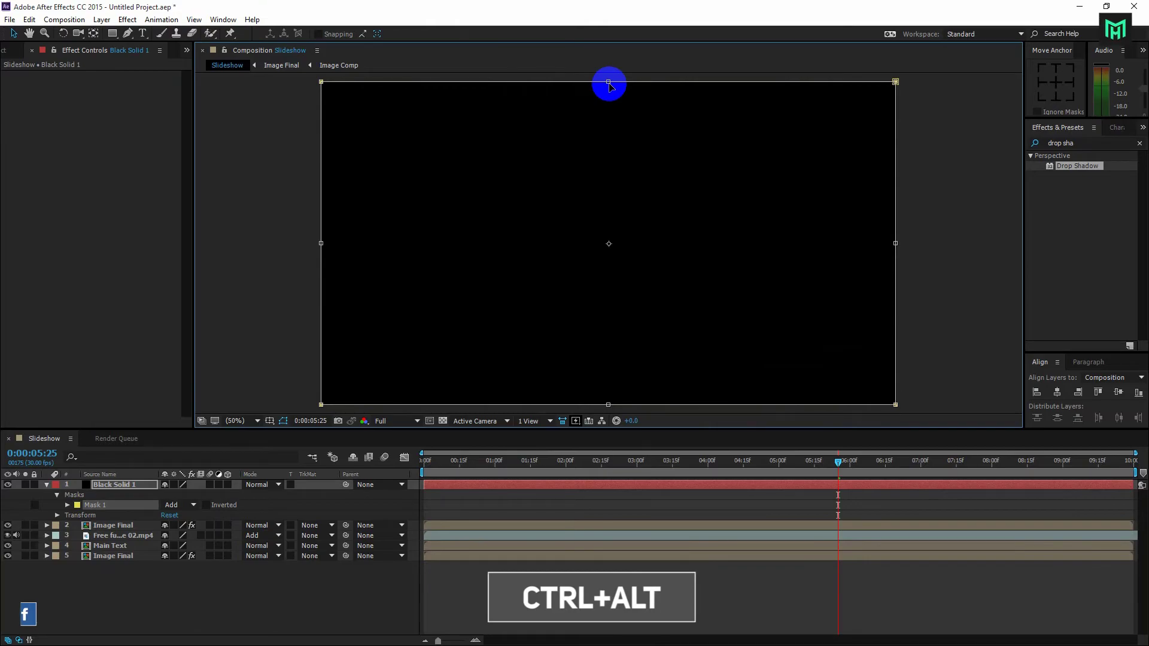
{"action": "left_click_drag", "start_coordinate": [608, 82], "coordinate": [604, 103]}
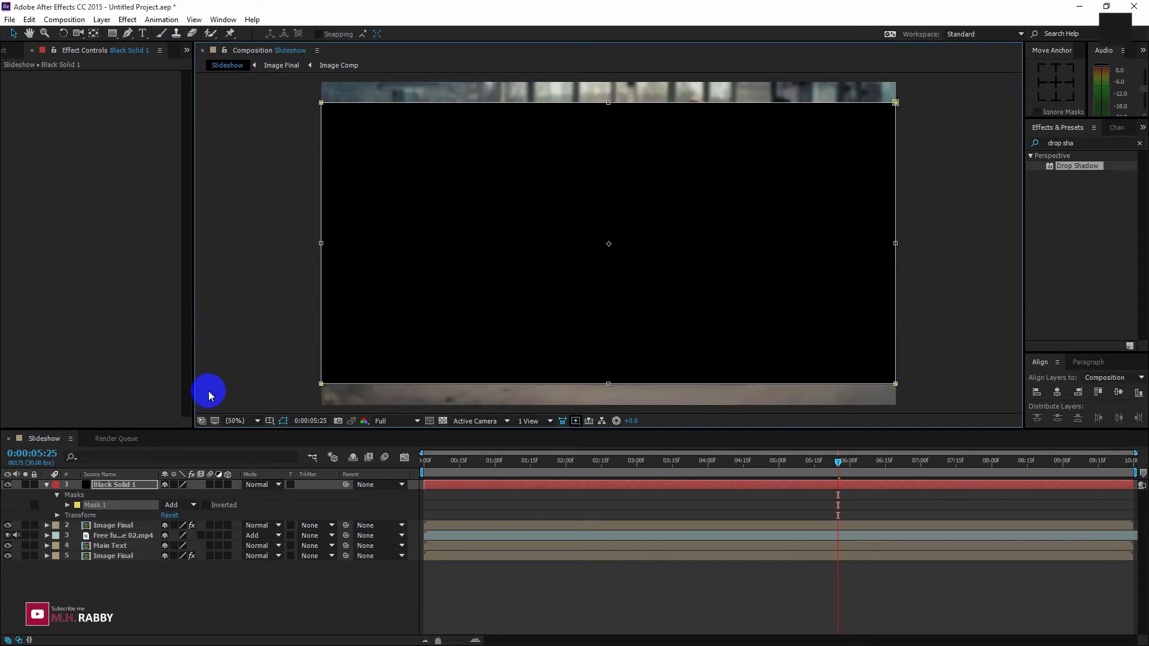
{"action": "left_click", "coordinate": [175, 509]}
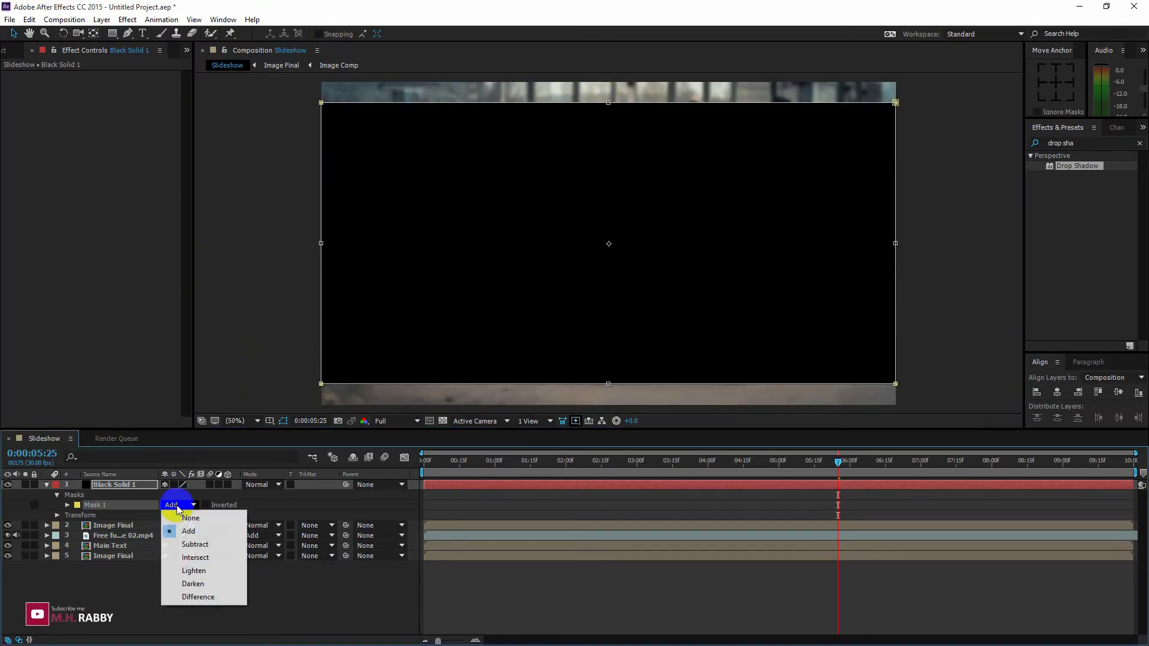
{"action": "left_click", "coordinate": [177, 544]}
{"action": "left_click", "coordinate": [345, 546]}
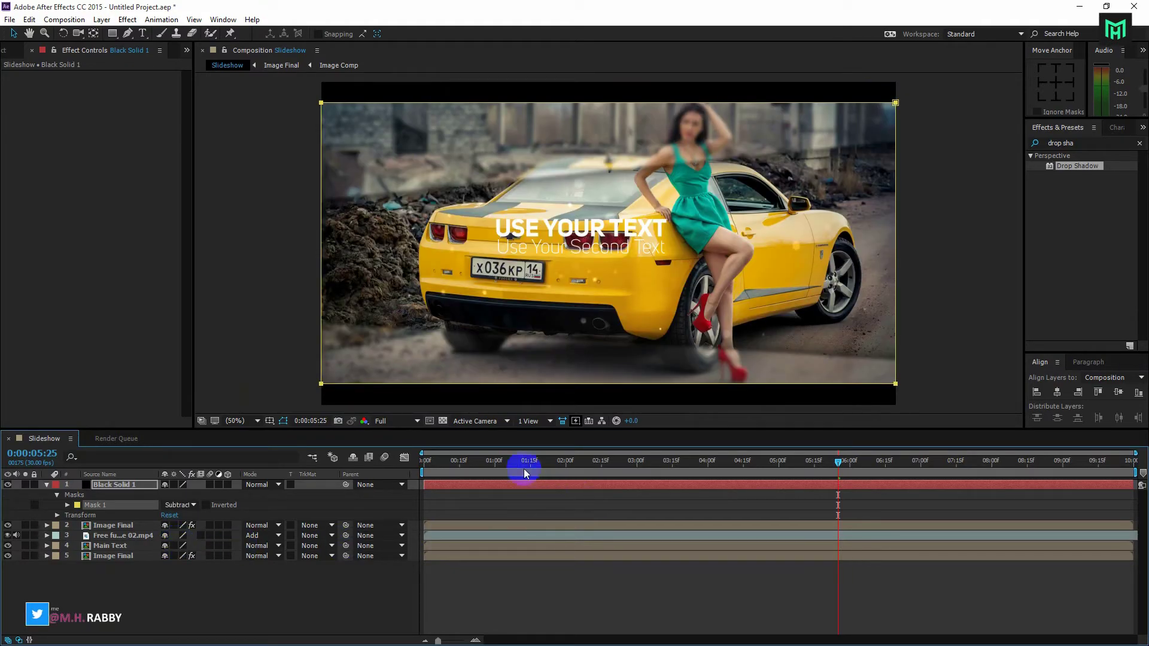
- Preview the letterbox bars from the start, then select all five layers
{"action": "key", "text": "Home"}
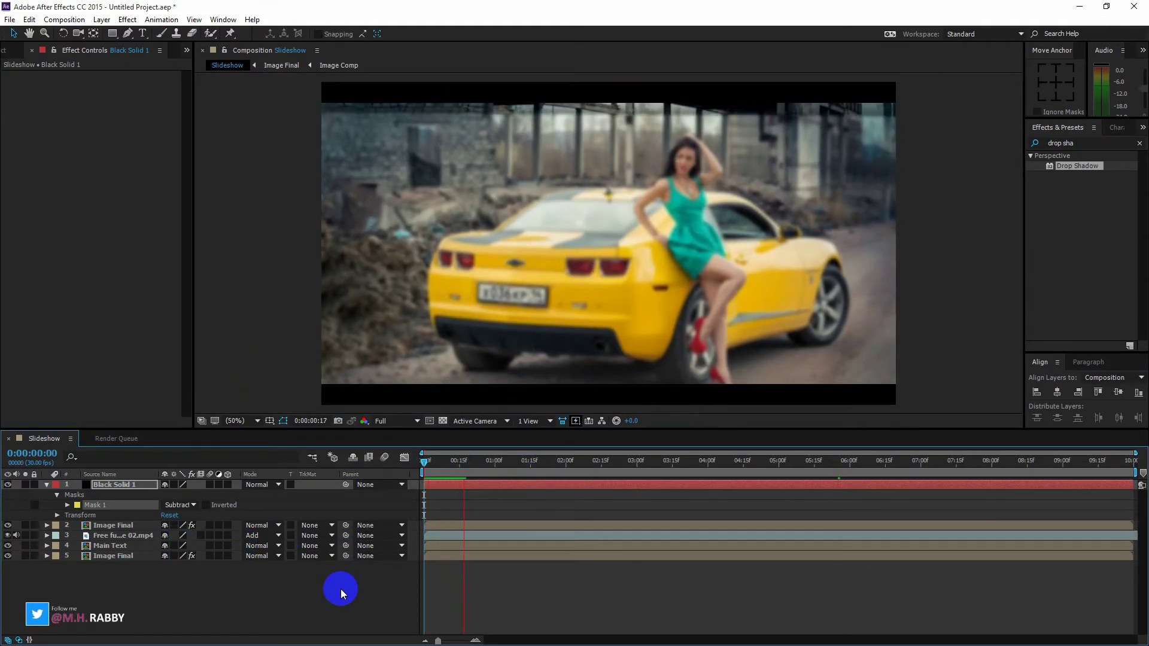
{"action": "left_click", "coordinate": [46, 484]}
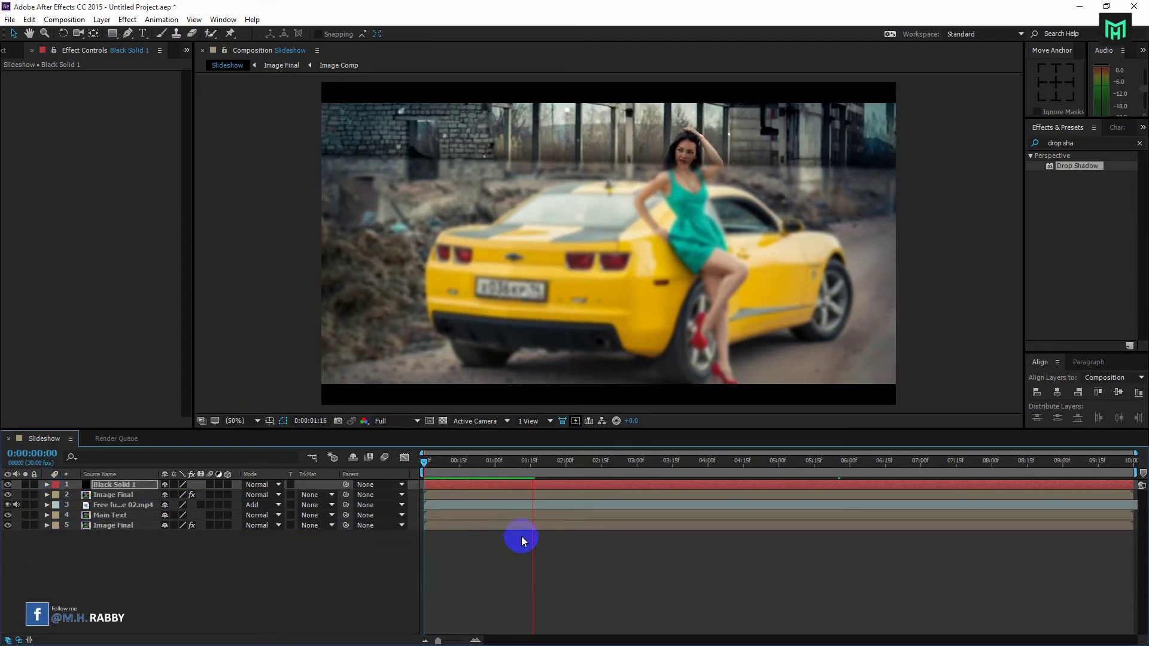
{"action": "left_click", "coordinate": [518, 459]}
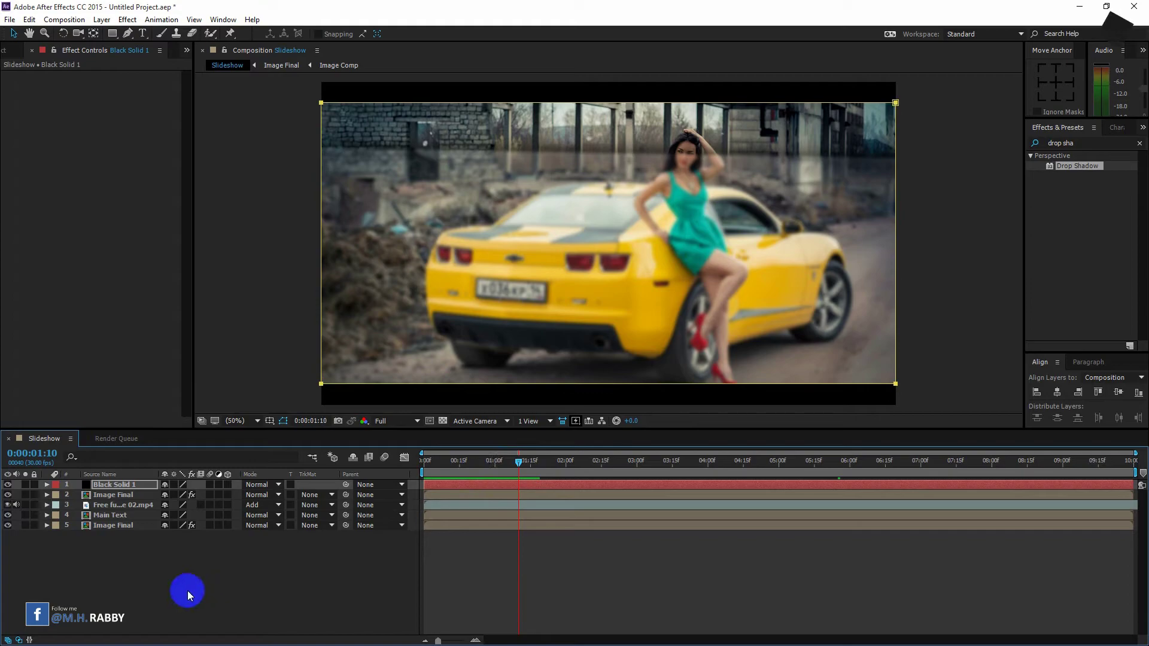
{"action": "left_click_drag", "start_coordinate": [146, 592], "coordinate": [98, 475]}
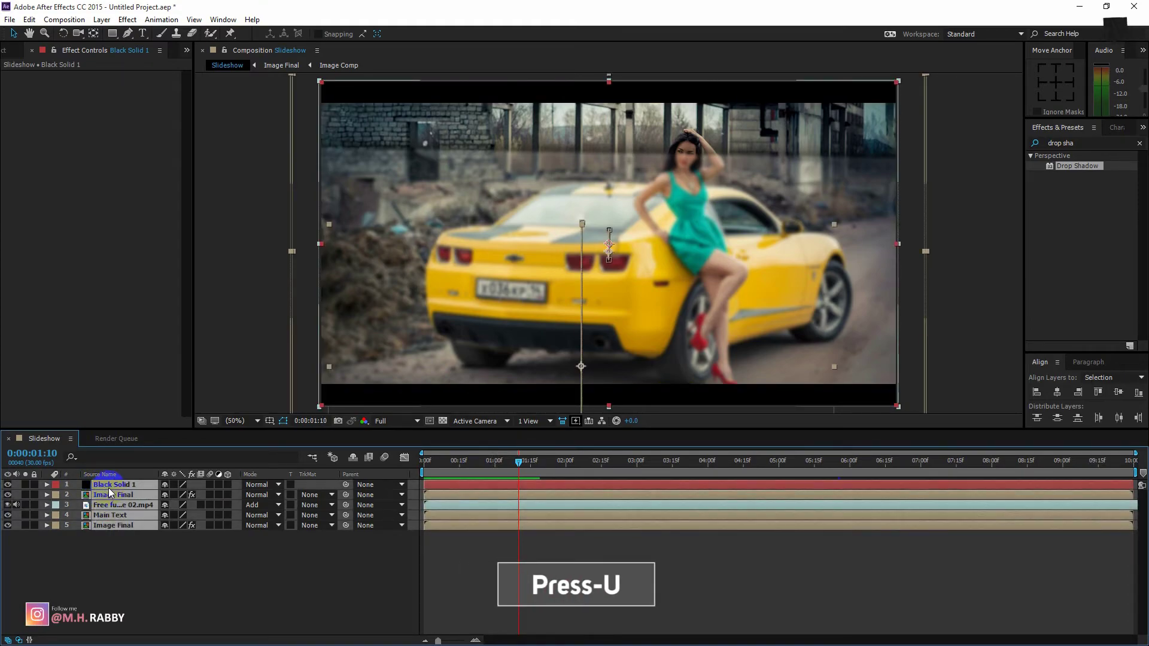
- Apply Easy Ease to all nine keyframes of the layers
{"action": "key", "text": "u"}
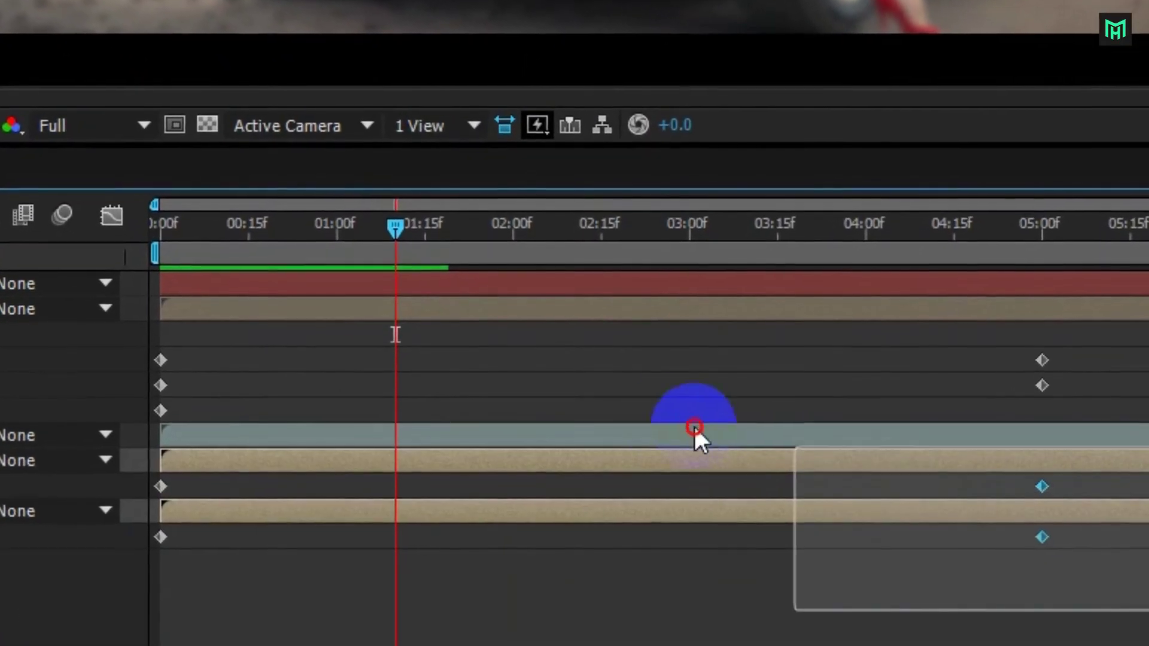
{"action": "left_click_drag", "start_coordinate": [694, 425], "coordinate": [142, 335]}
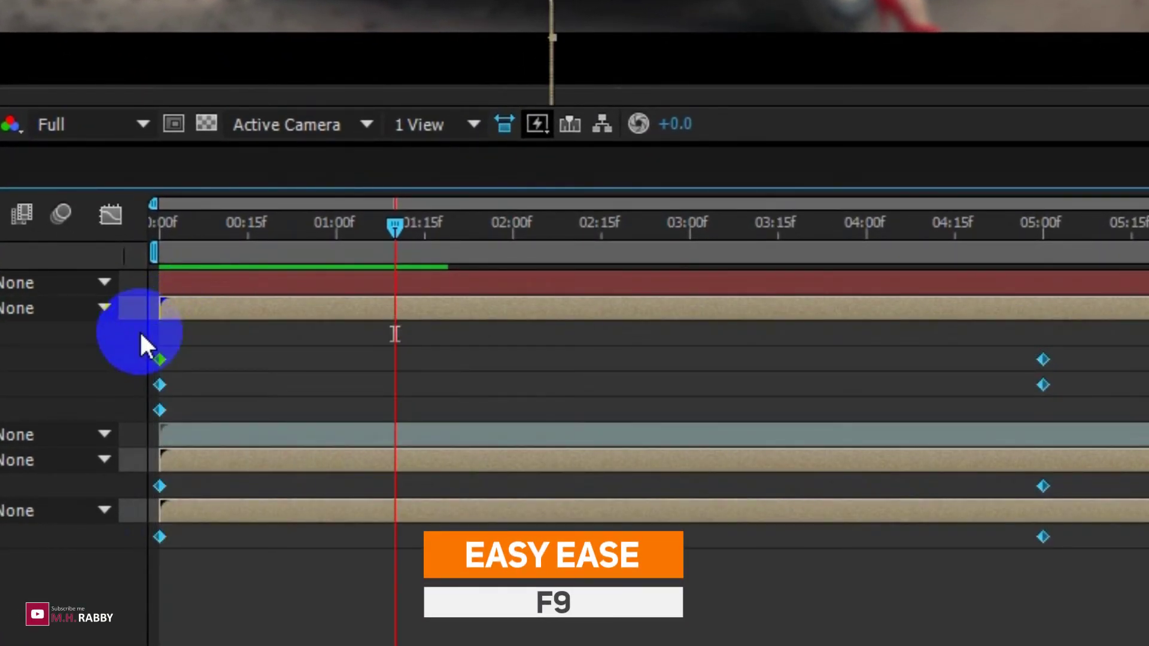
{"action": "key", "text": "F9"}
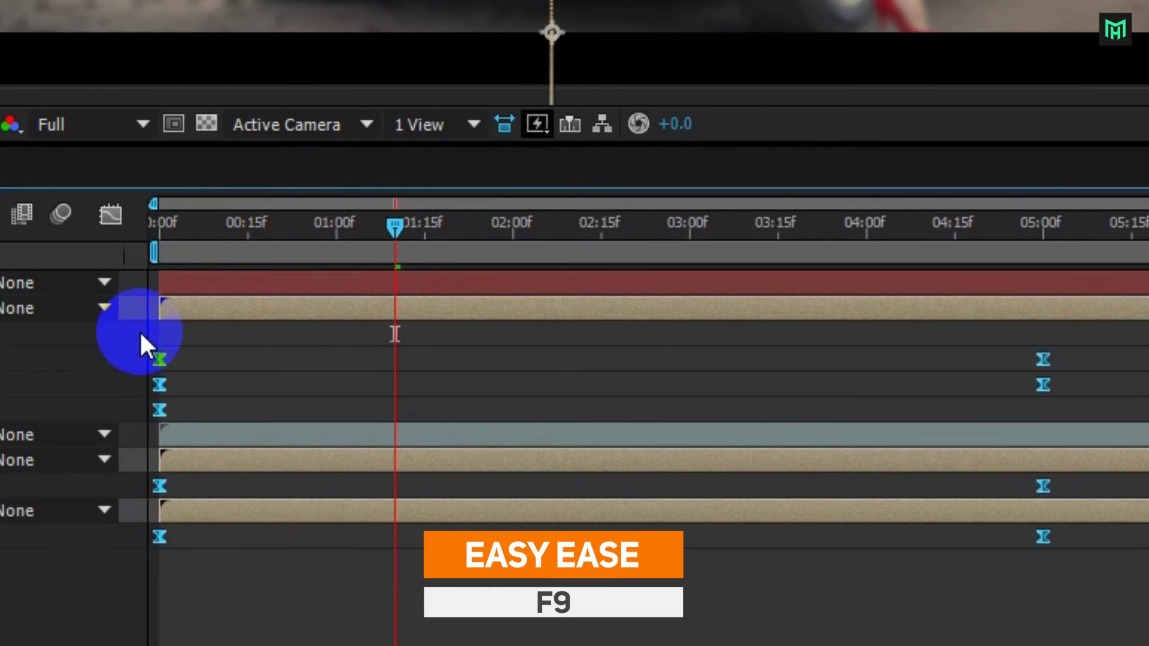
- In the Graph Editor, raise the 05:00f keyframes' influence to 100%
{"action": "left_click", "coordinate": [119, 203]}
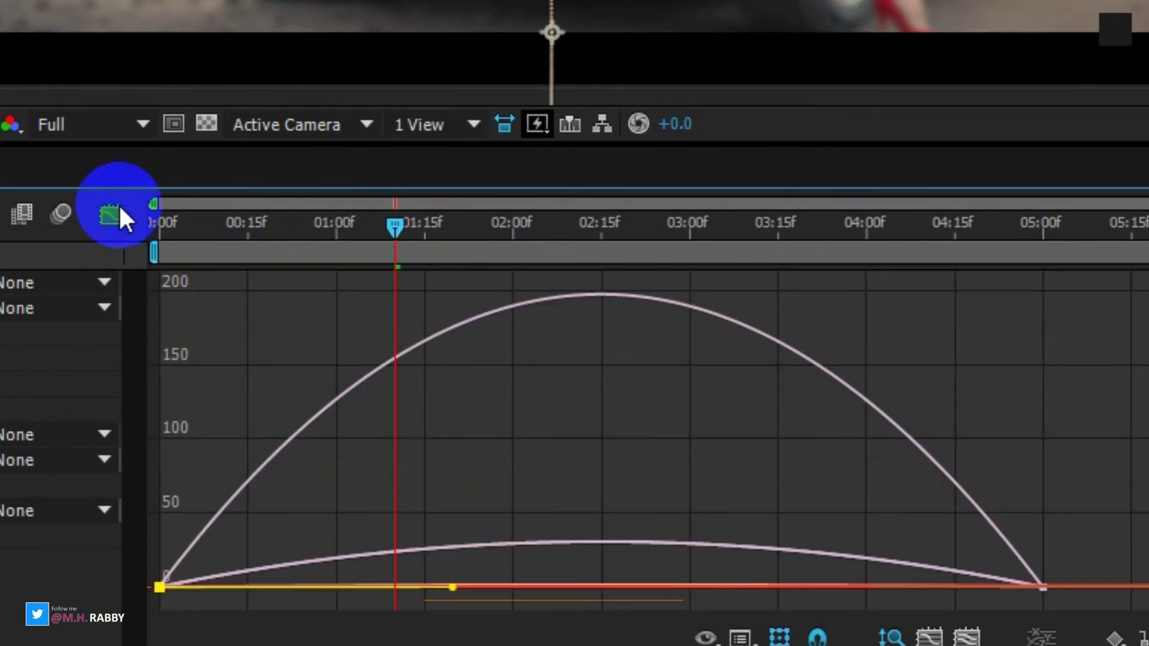
{"action": "mouse_move", "coordinate": [1128, 392]}
{"action": "left_mouse_down"}
{"action": "mouse_move", "coordinate": [957, 608]}
{"action": "mouse_move", "coordinate": [953, 598]}
{"action": "left_mouse_up"}
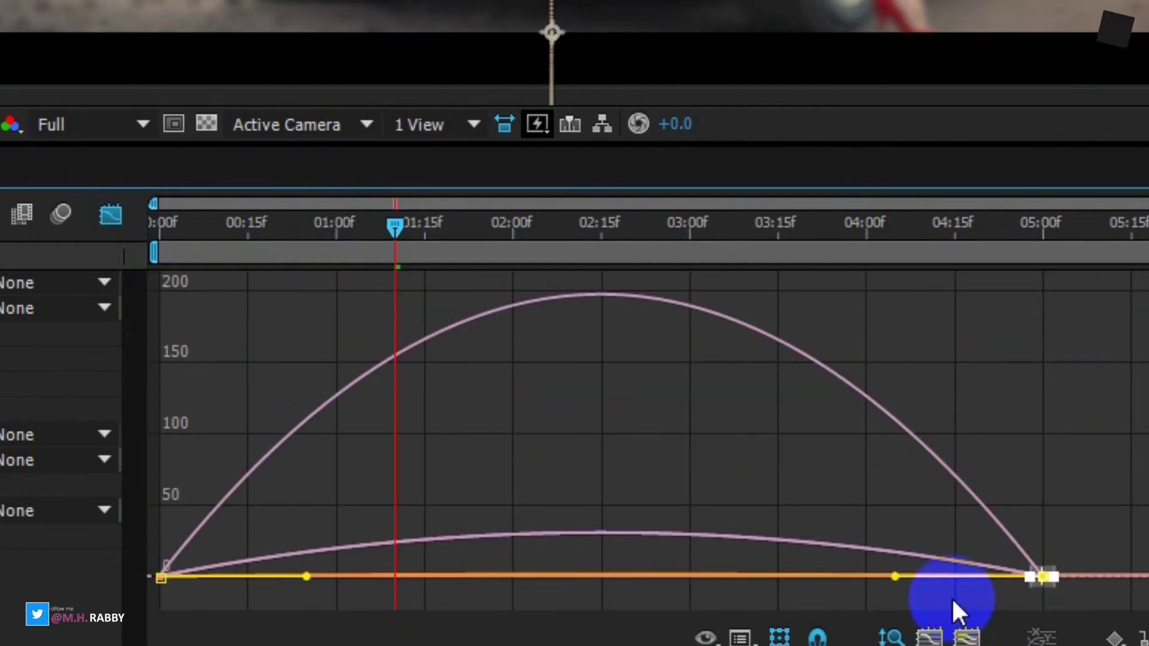
{"action": "left_click_drag", "start_coordinate": [894, 577], "coordinate": [464, 604]}
{"action": "left_click", "coordinate": [34, 315]}
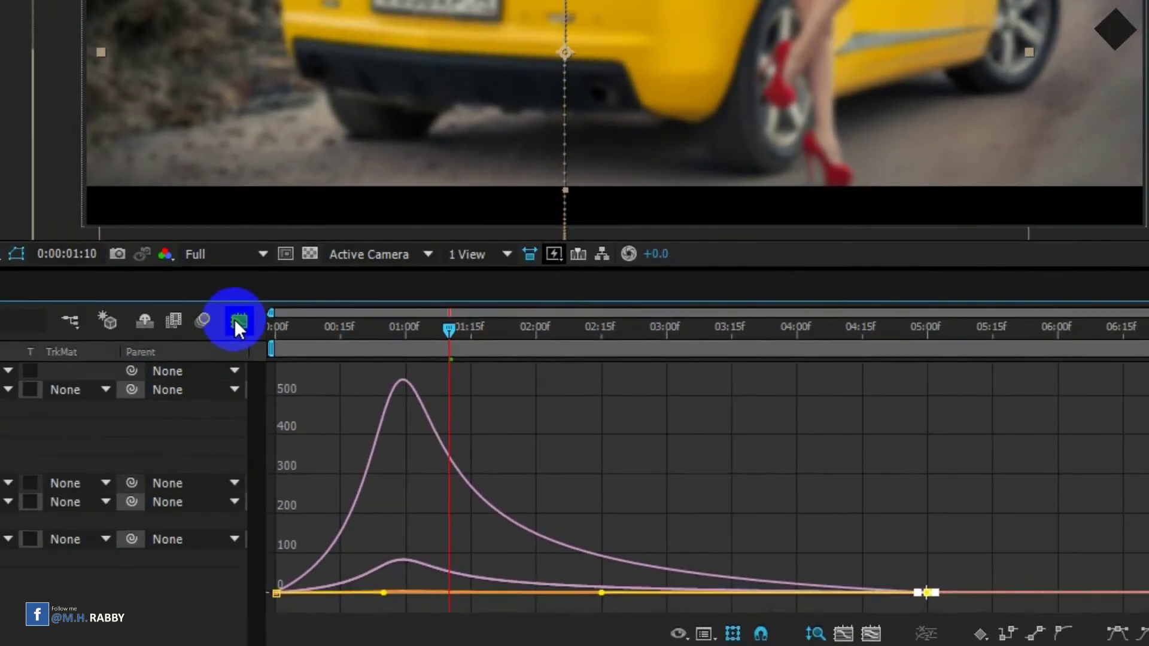
- Leave the speed graph, collapse all five layers' properties and preview the slideshow from the start
{"action": "left_click", "coordinate": [111, 215]}
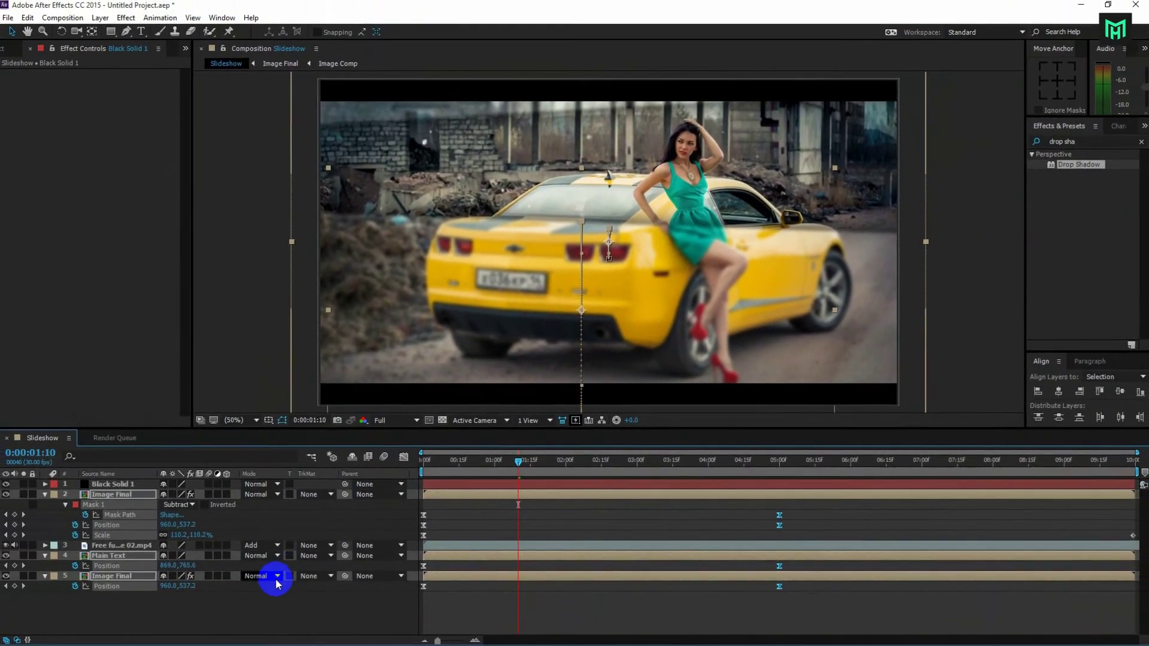
{"action": "left_click", "coordinate": [84, 513]}
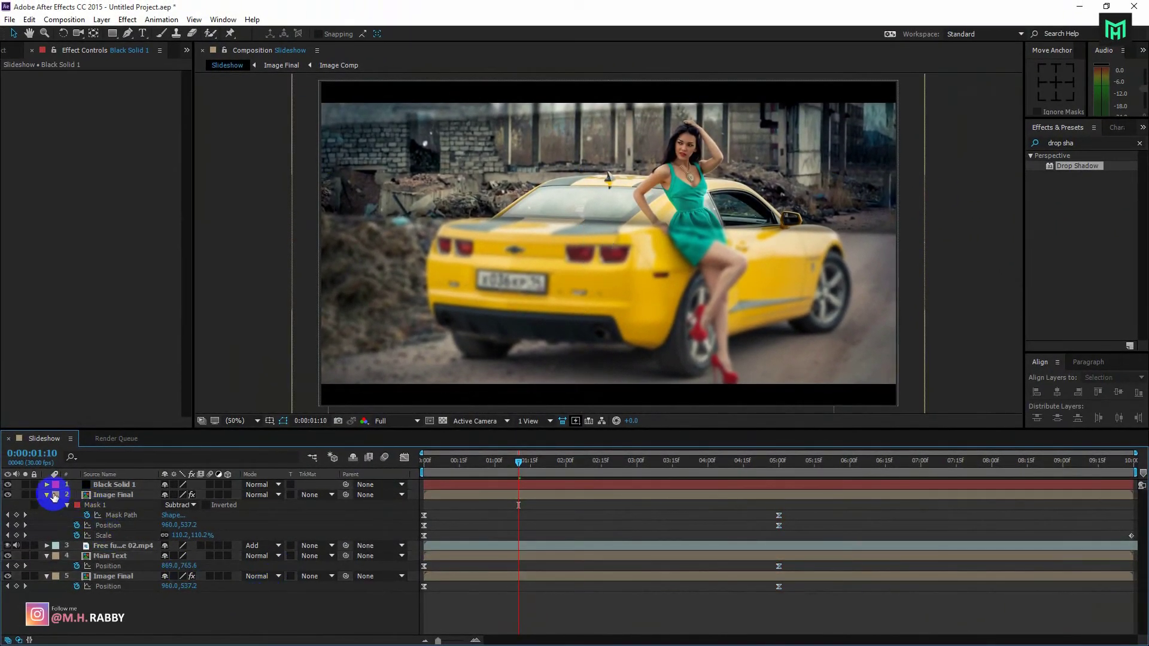
{"action": "key", "text": "ctrl+a"}
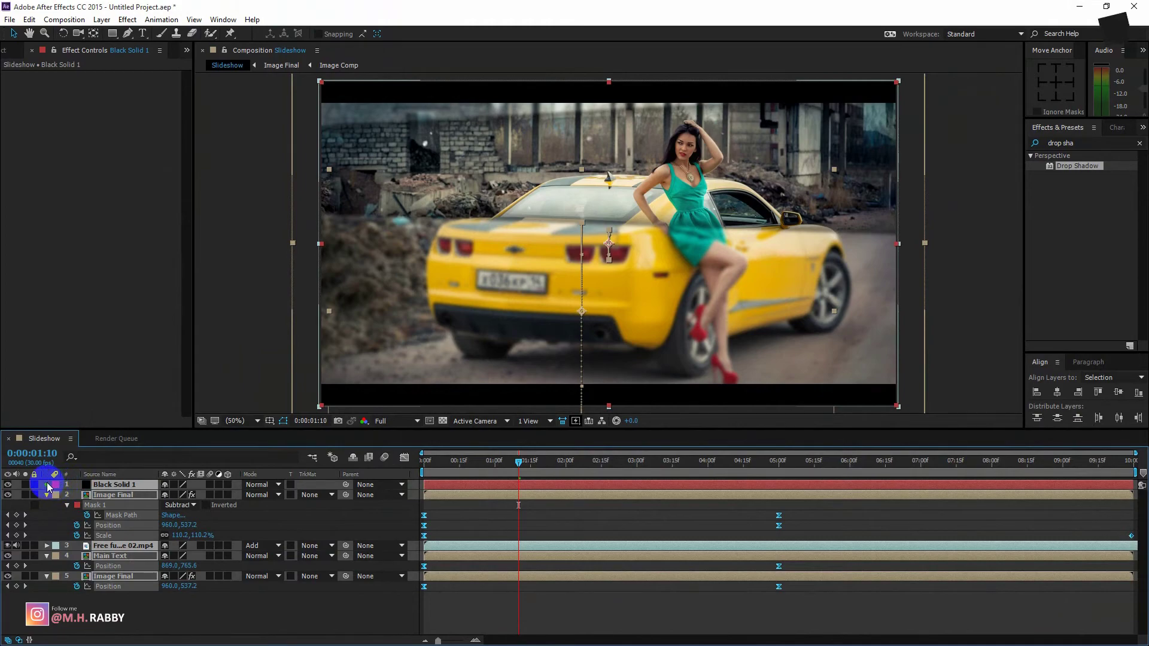
{"action": "key", "text": "u"}
{"action": "left_click", "coordinate": [86, 572]}
{"action": "key", "text": "space"}
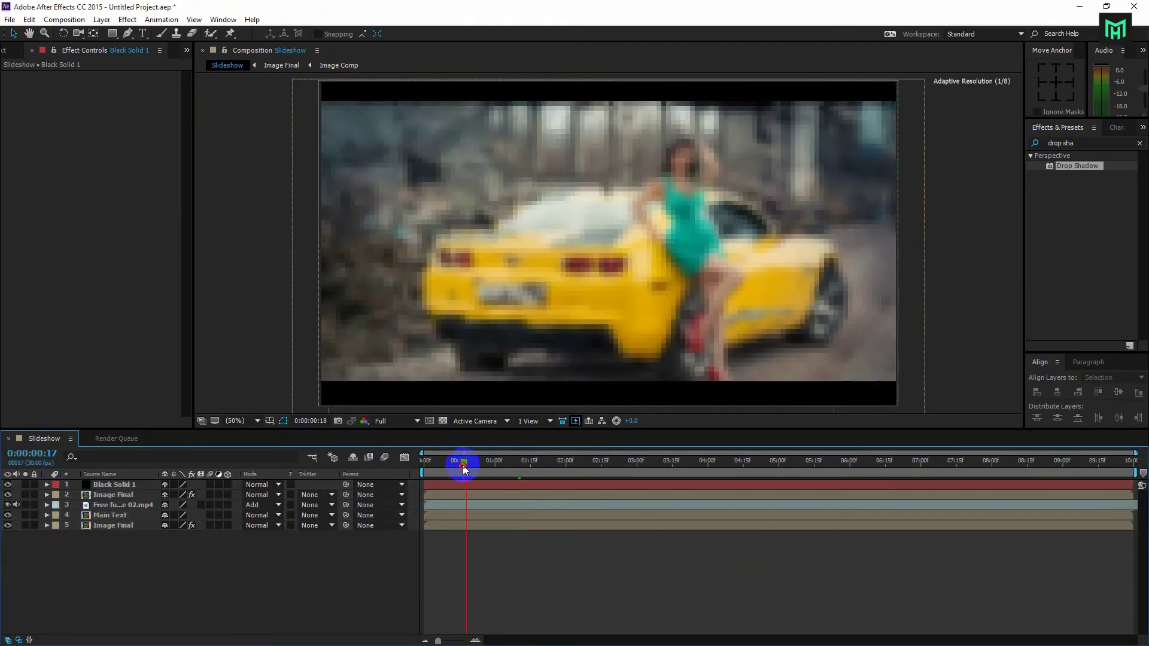